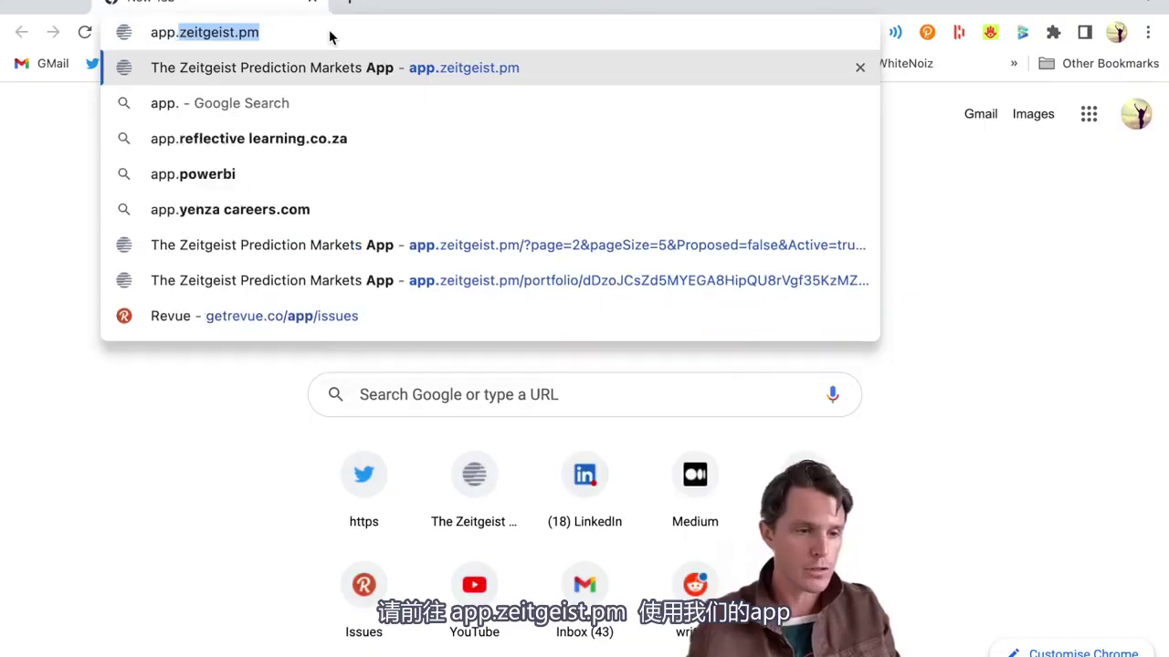
- Open the Zeitgeist prediction markets app at app.zeitgeist.pm
key(Return)
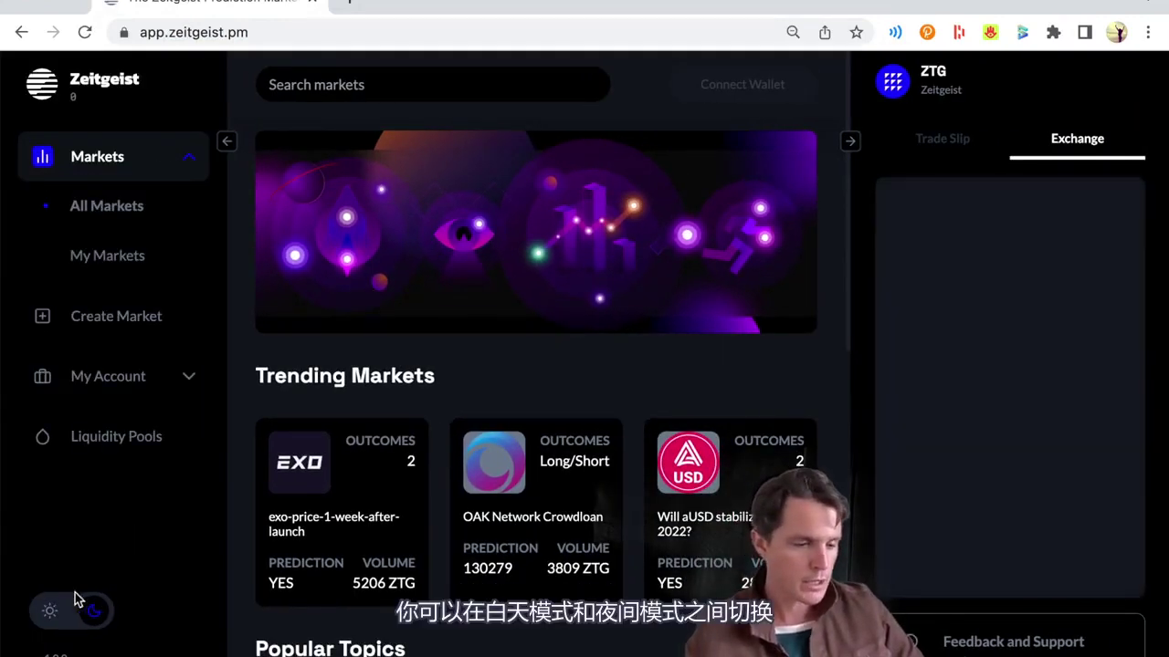
- Toggle the app's theme between light and dark mode, ending in dark mode
click(51, 611)
click(91, 616)
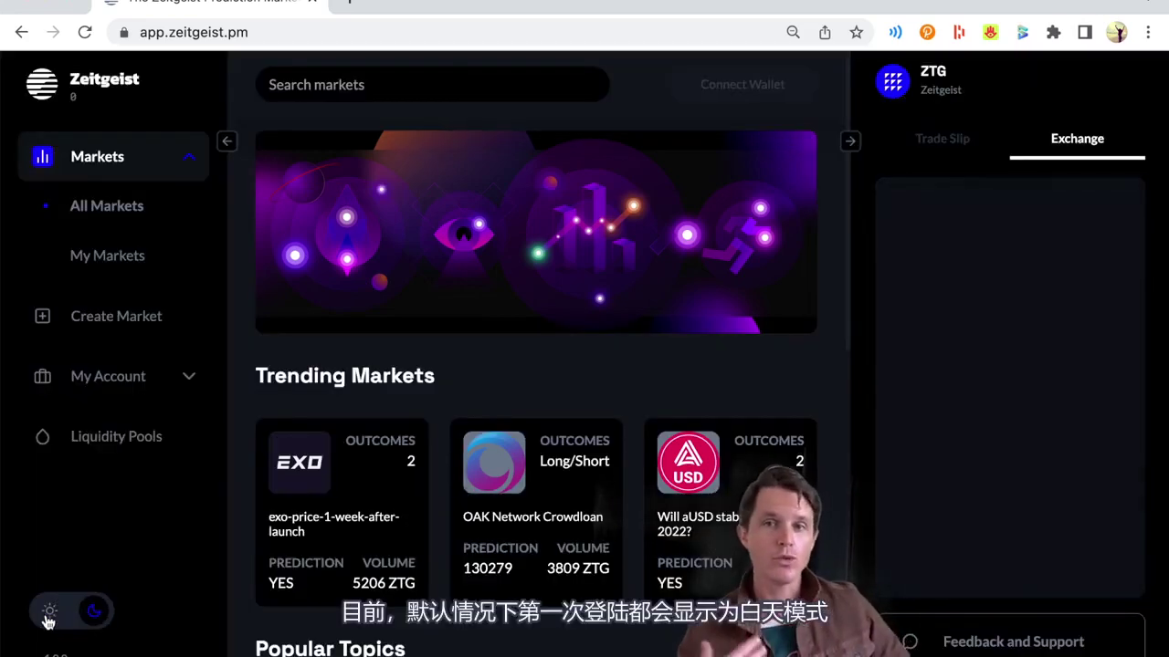
click(49, 618)
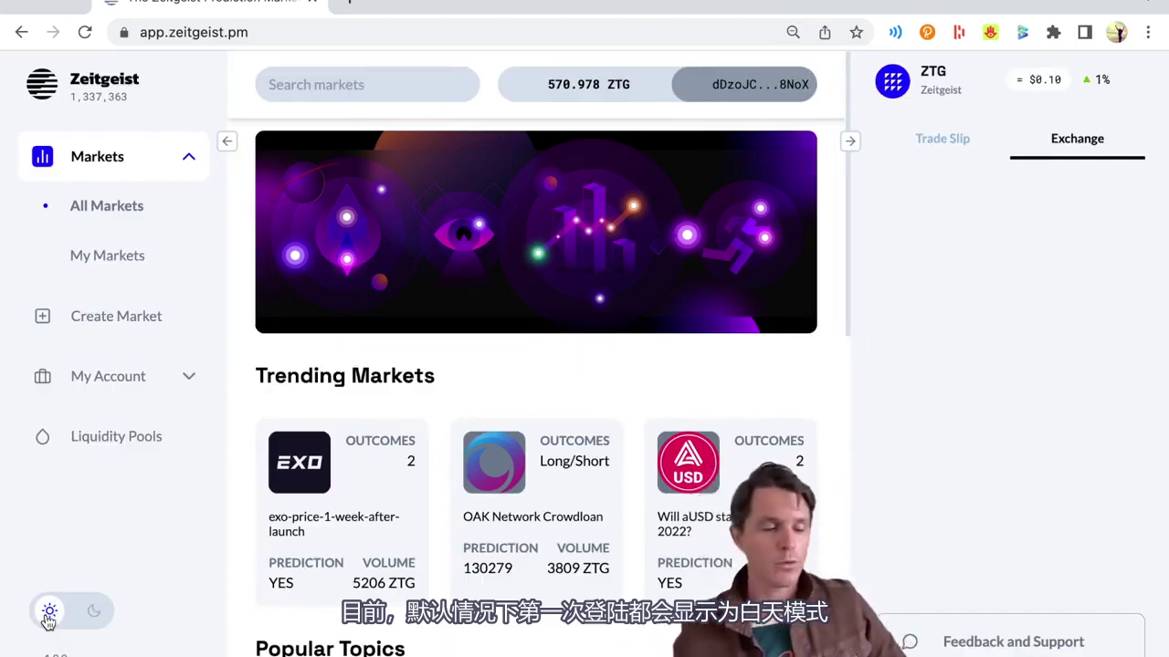
click(94, 612)
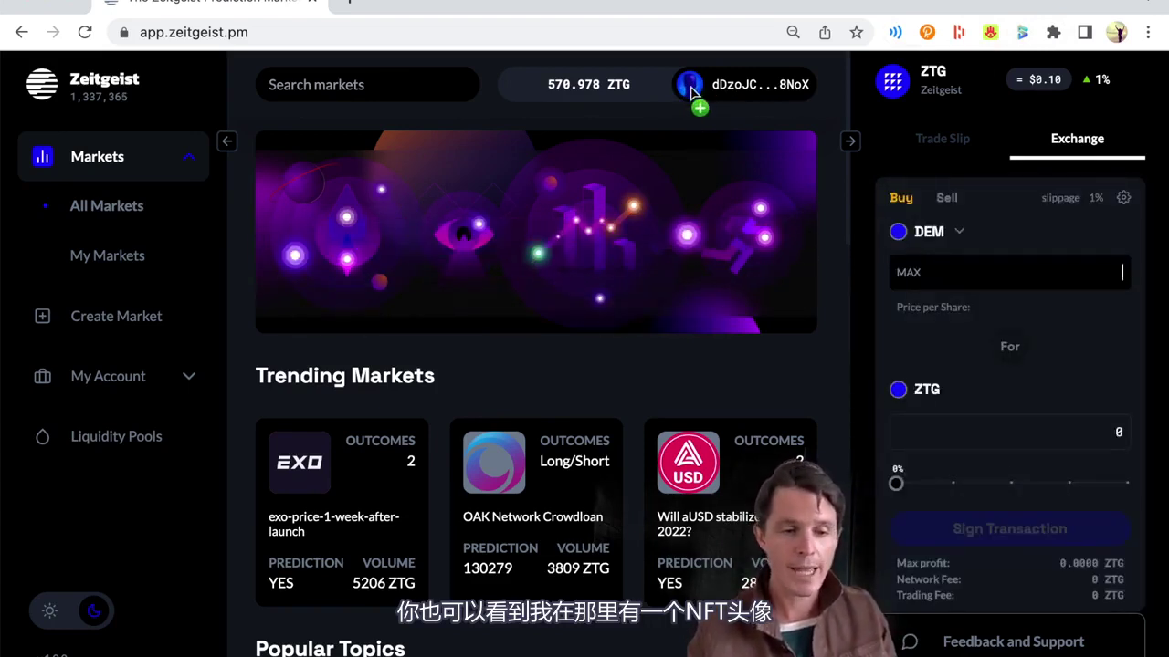
- Open the account's Zeitgeist Identity page and look through all available badges
click(135, 394)
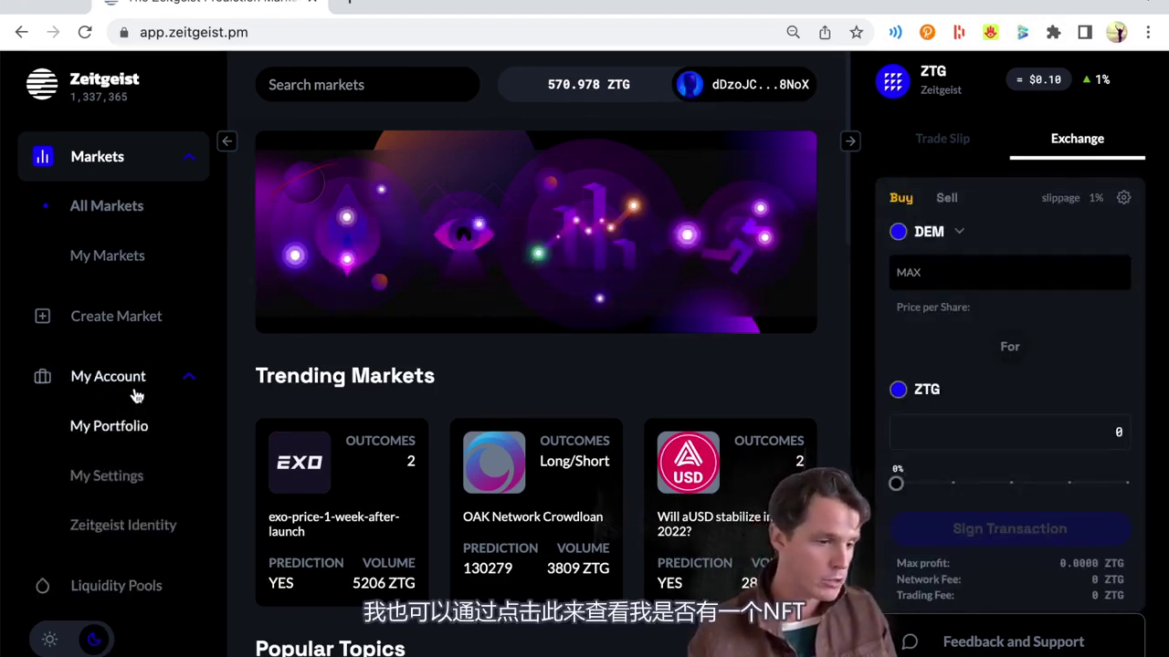
click(106, 527)
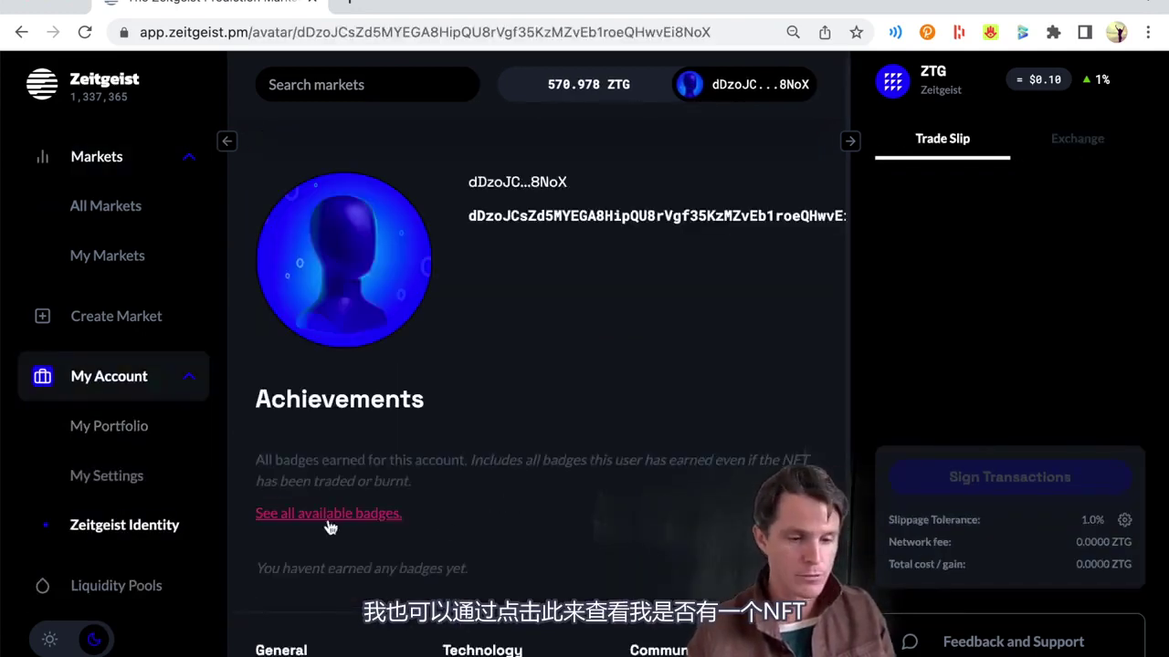
scroll(571, 426, down, 3)
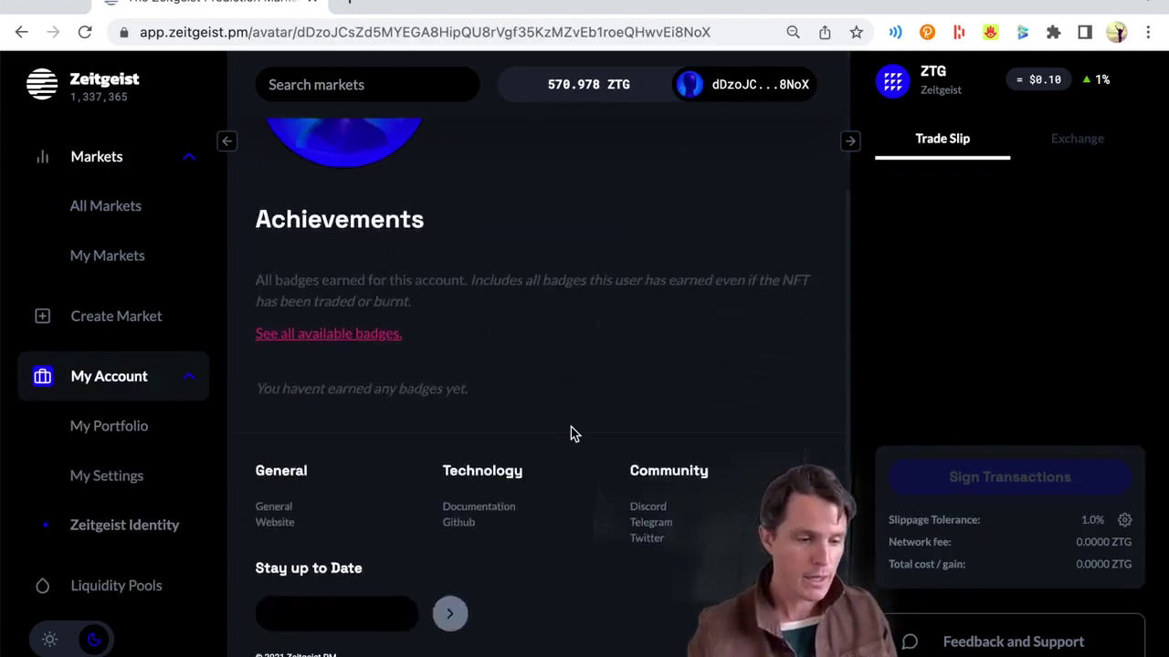
click(362, 338)
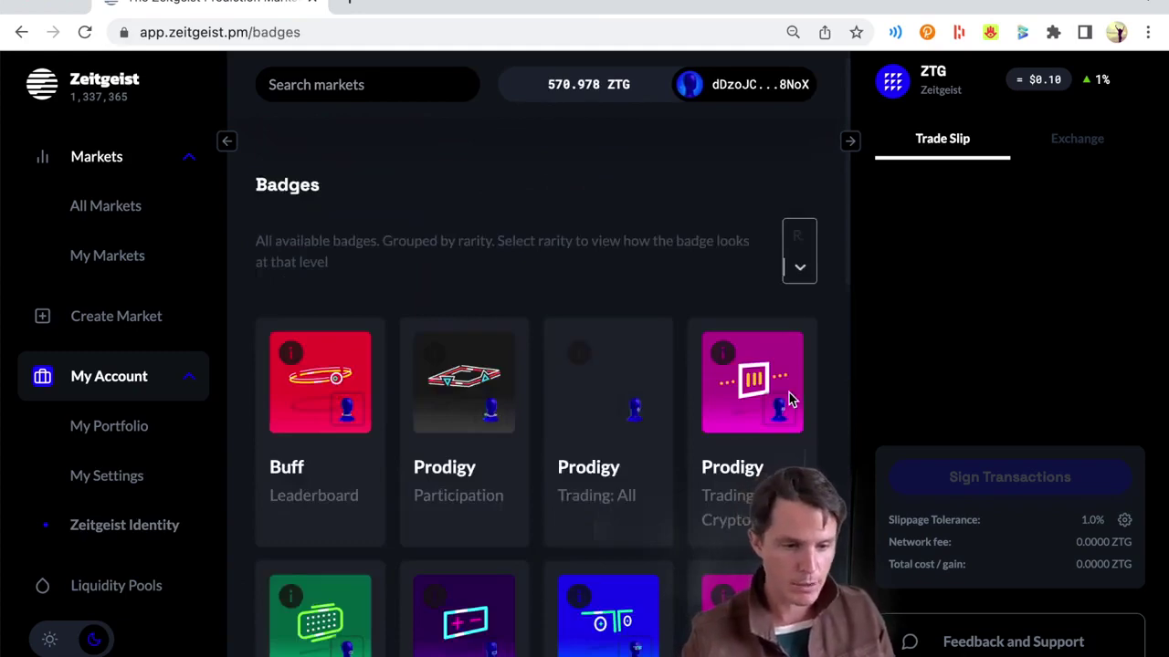
scroll(791, 399, down, 5)
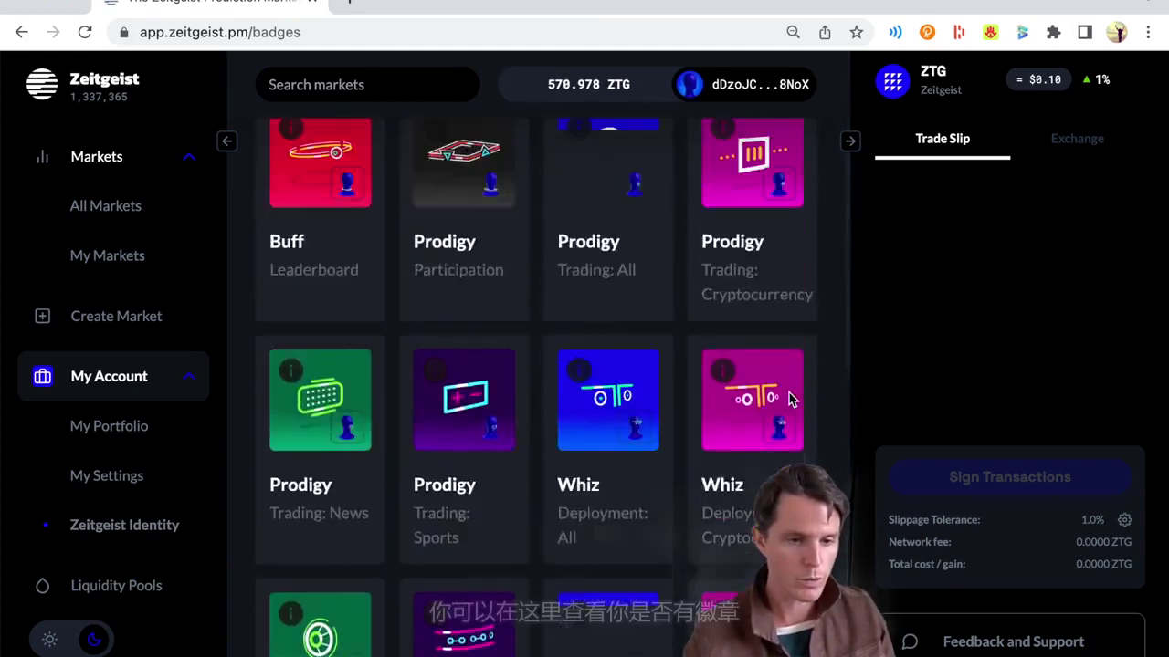
scroll(791, 399, up, 5)
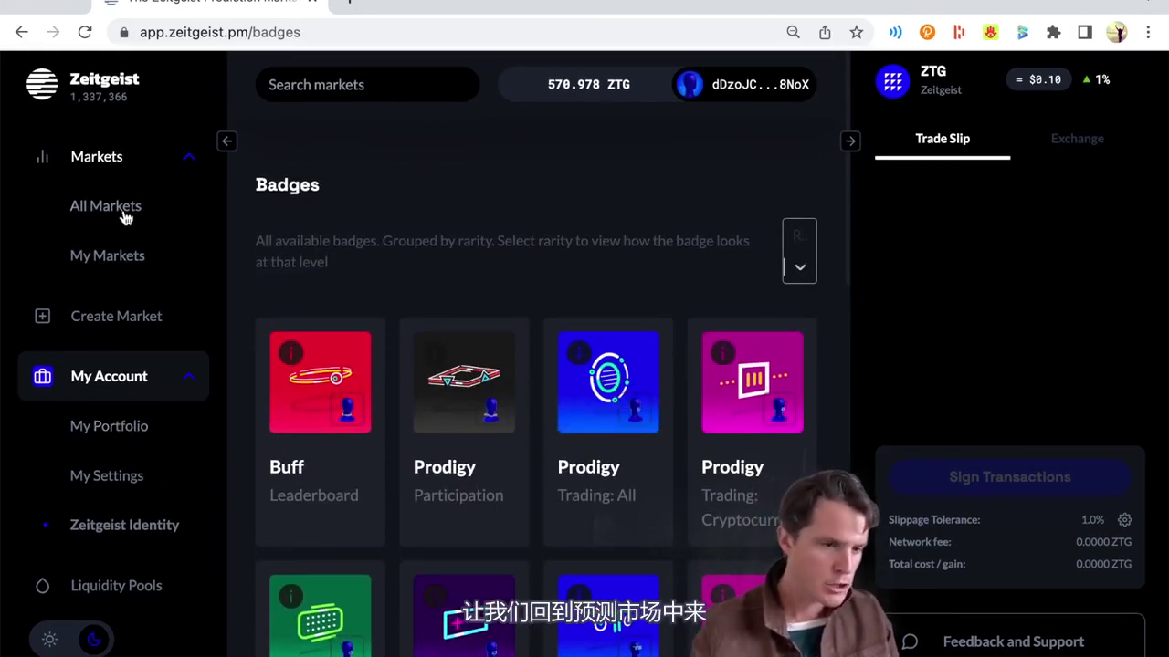
- Return to the app's home page and view the Trade Slip, ending on the Exchange
click(97, 97)
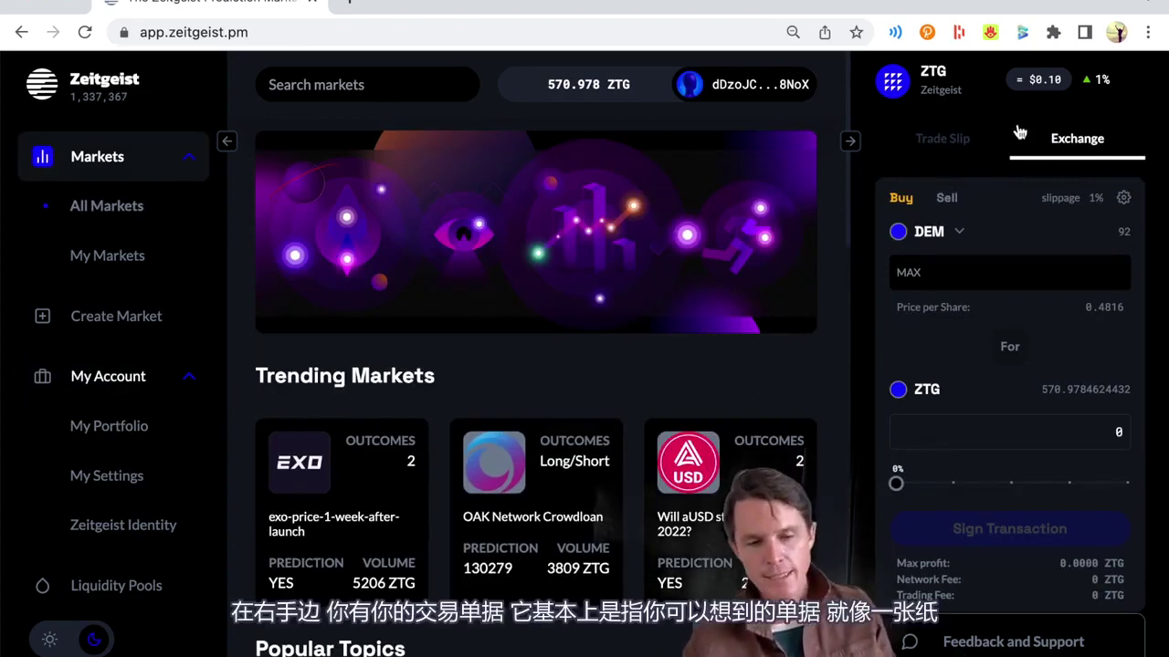
click(944, 146)
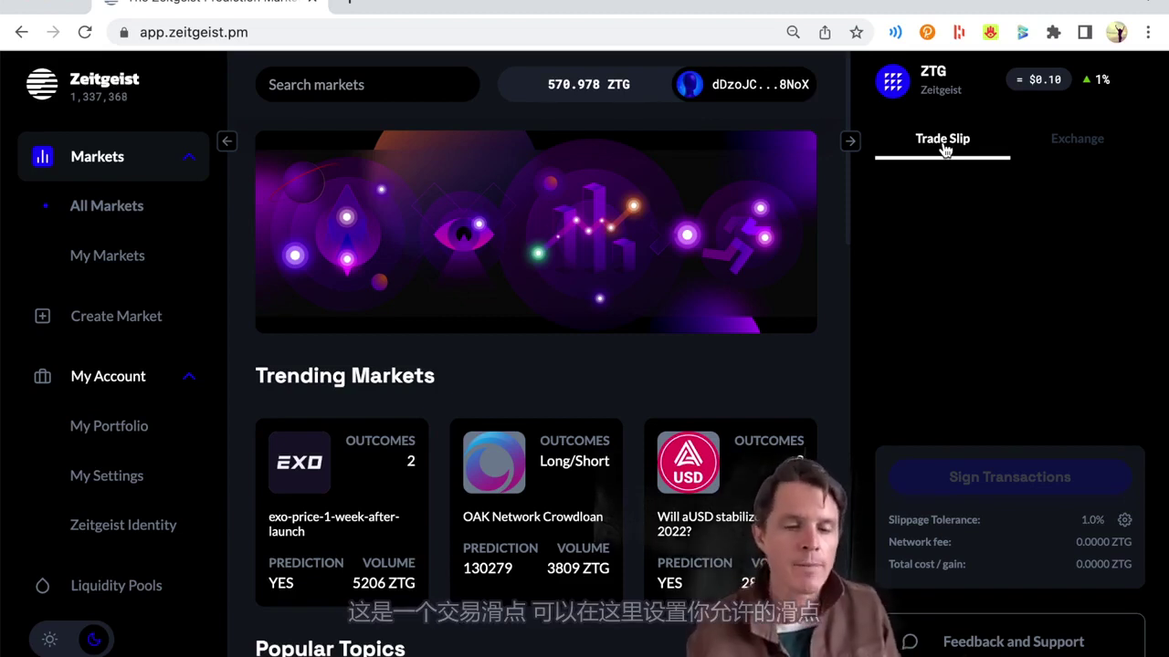
click(1088, 154)
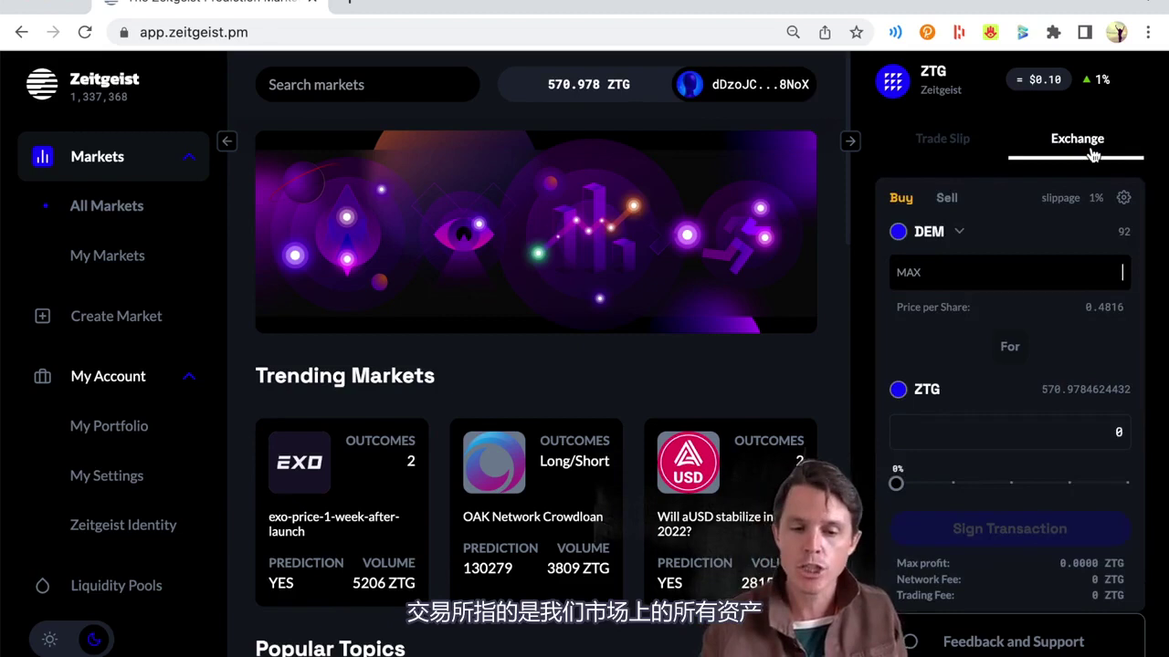
- Open the Exchange's token selection for buying and look over the listed market tokens
click(942, 236)
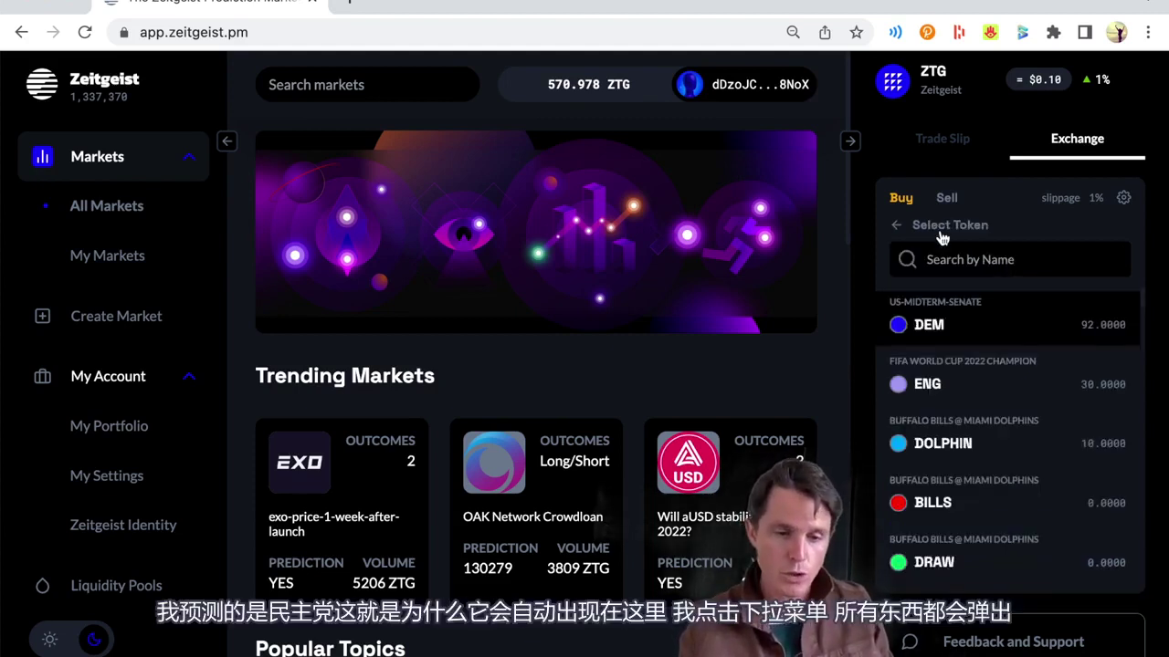
click(898, 230)
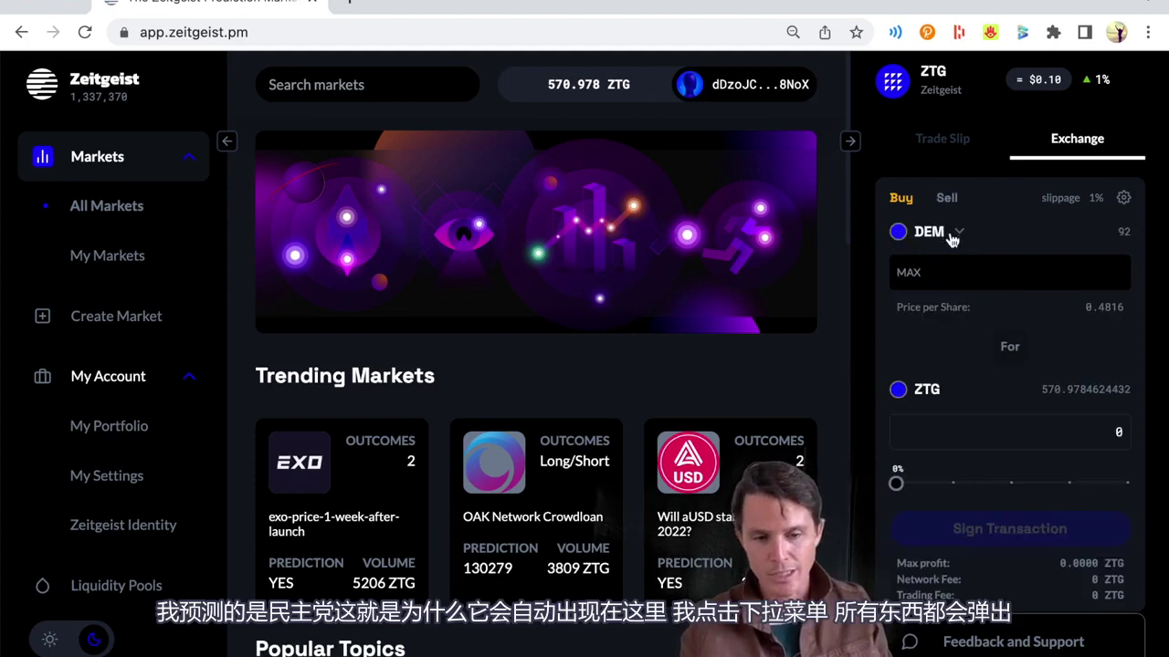
click(946, 241)
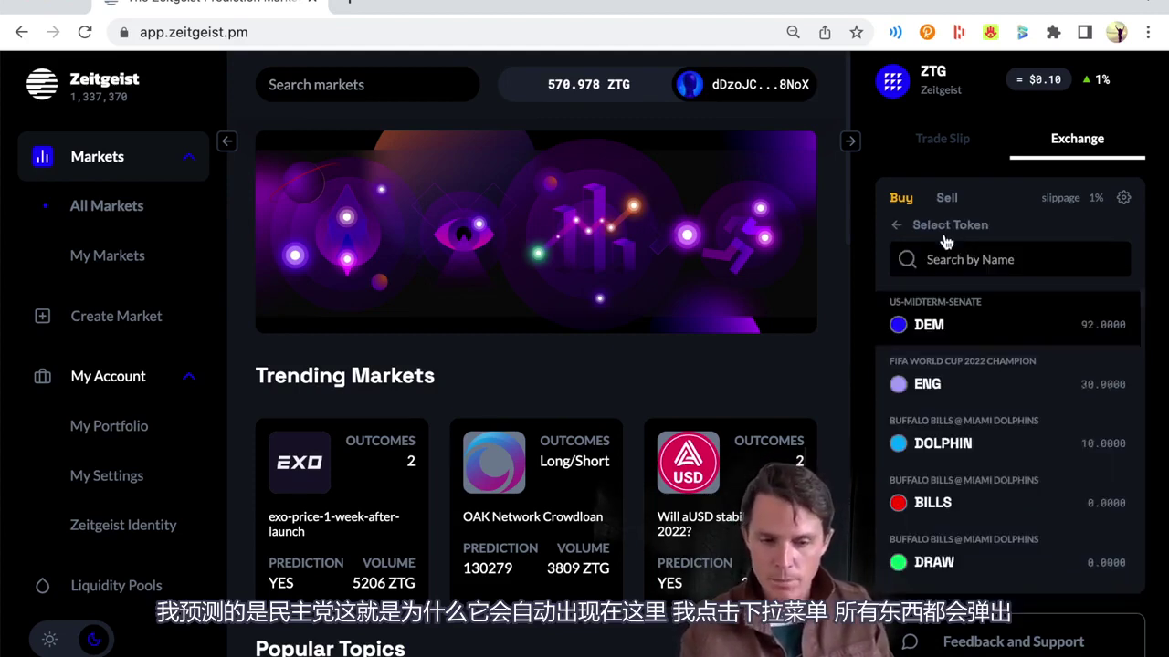
scroll(990, 390, down, 1)
scroll(990, 390, up, 1)
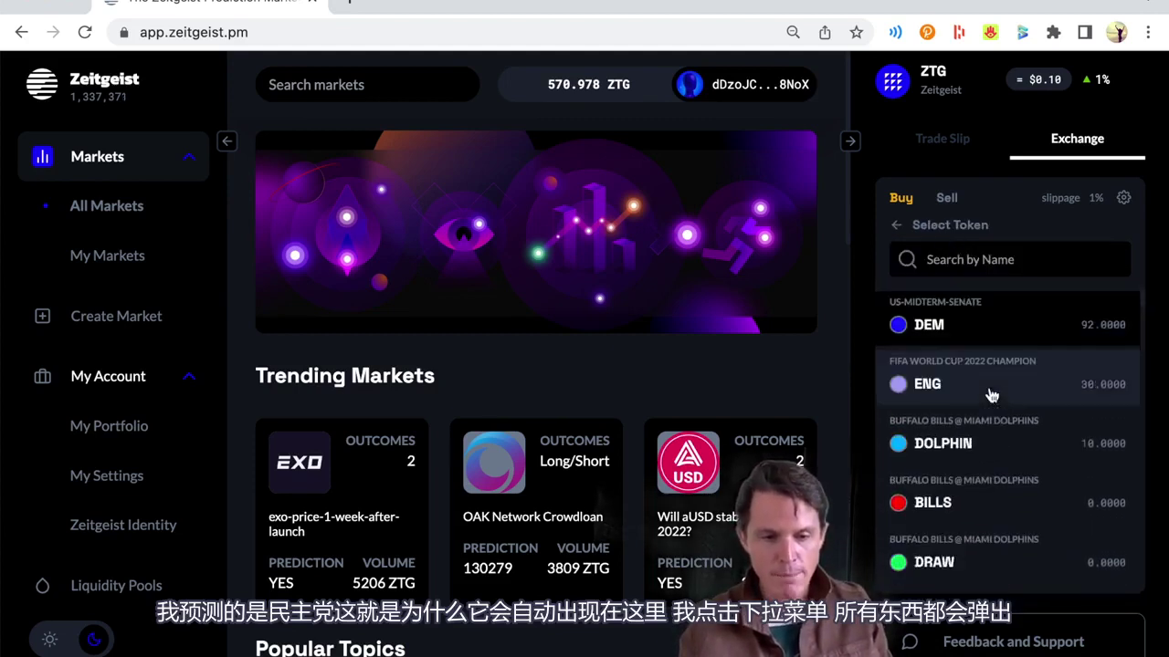
- Search the Exchange tokens by name for "br" and "l", examine the matching tokens, and clear the search
click(945, 260)
text(br)
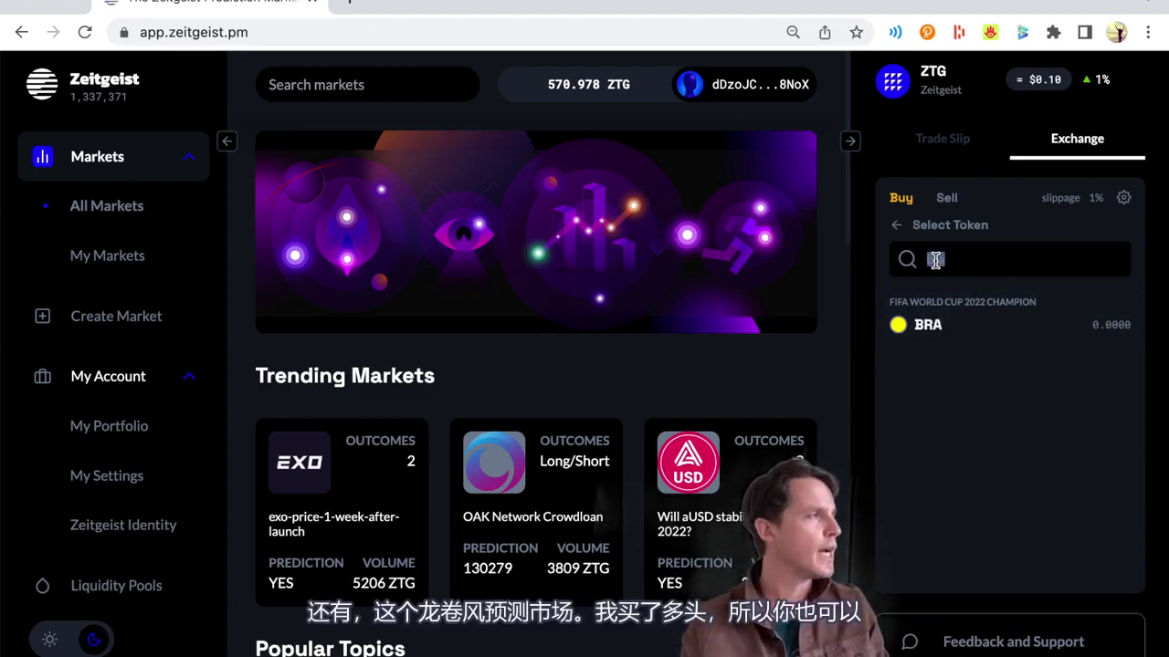
key(BackSpace)
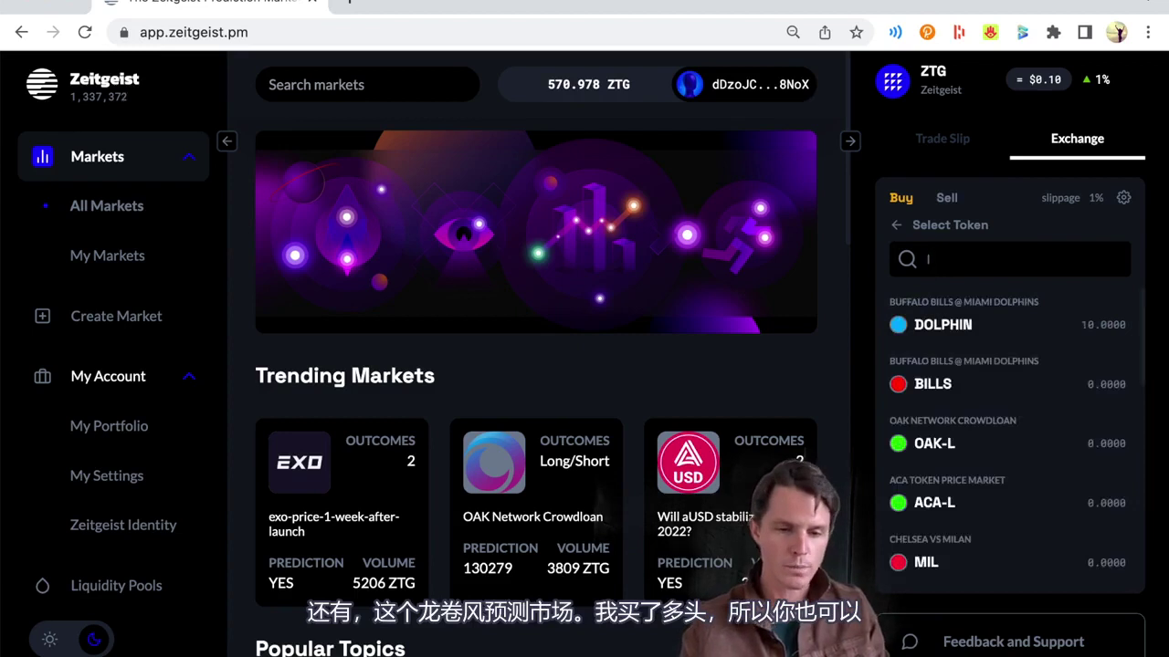
scroll(1027, 413, down, 5)
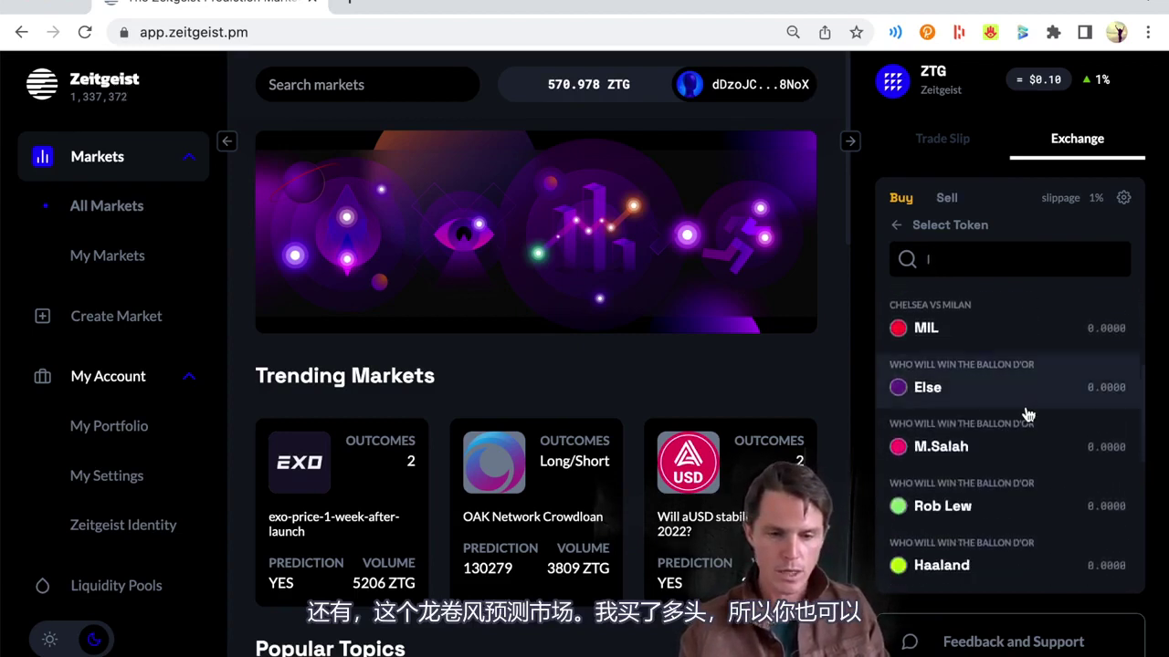
scroll(1027, 413, up, 5)
scroll(1023, 411, down, 1)
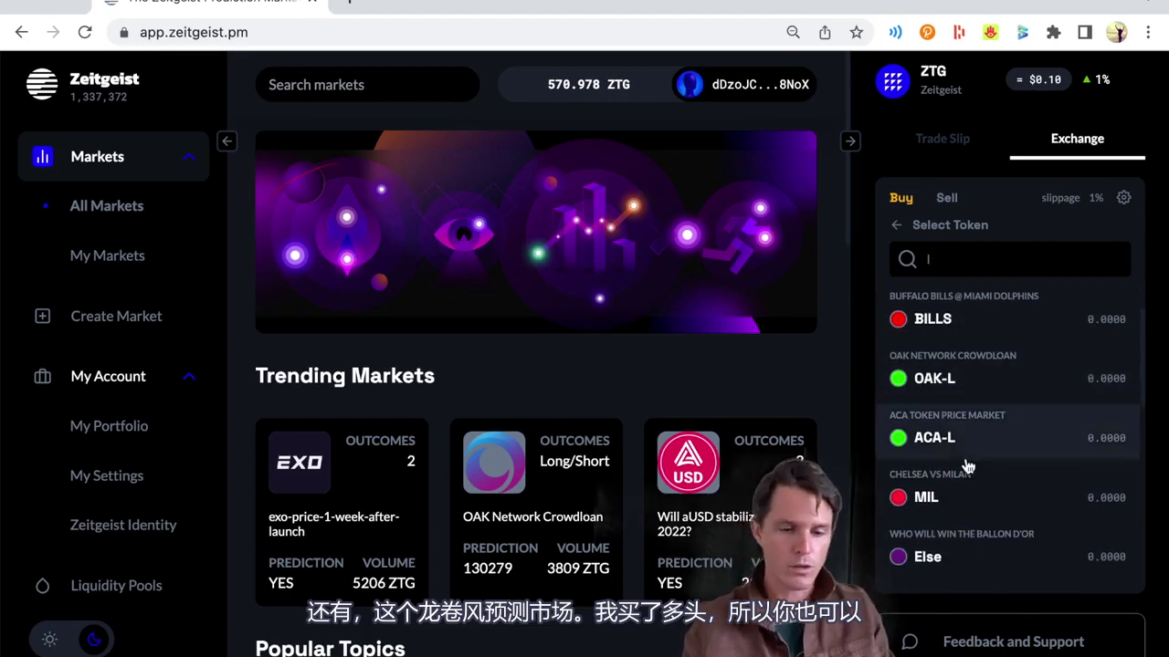
scroll(966, 465, down, 1)
scroll(966, 466, down, 8)
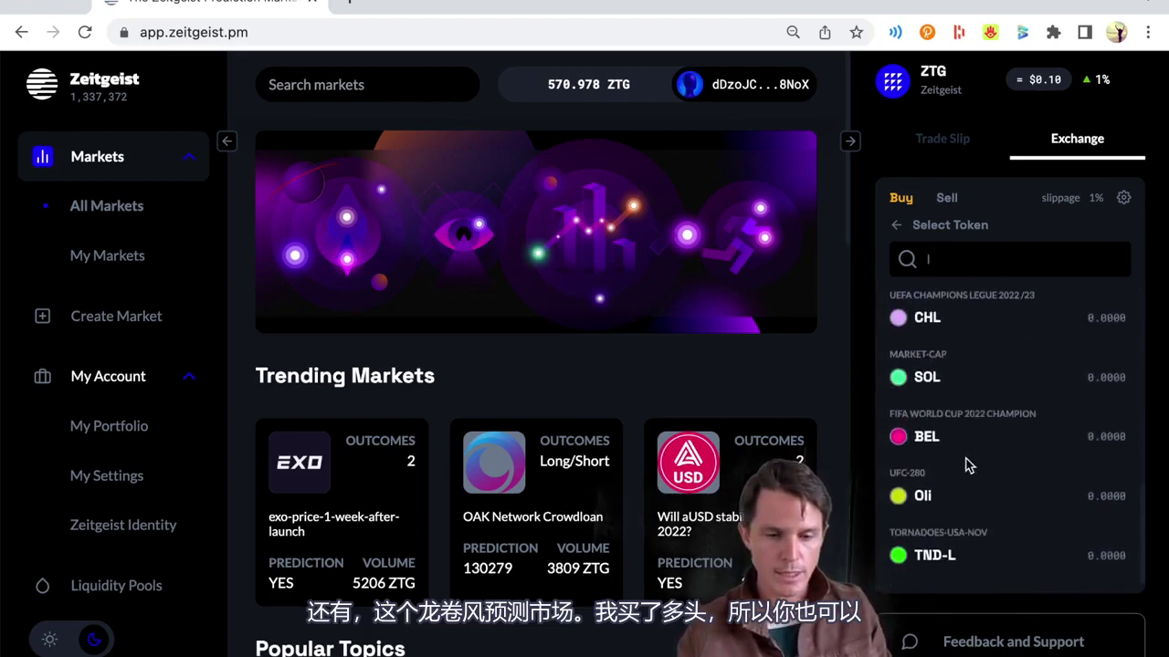
scroll(991, 556, up, 10)
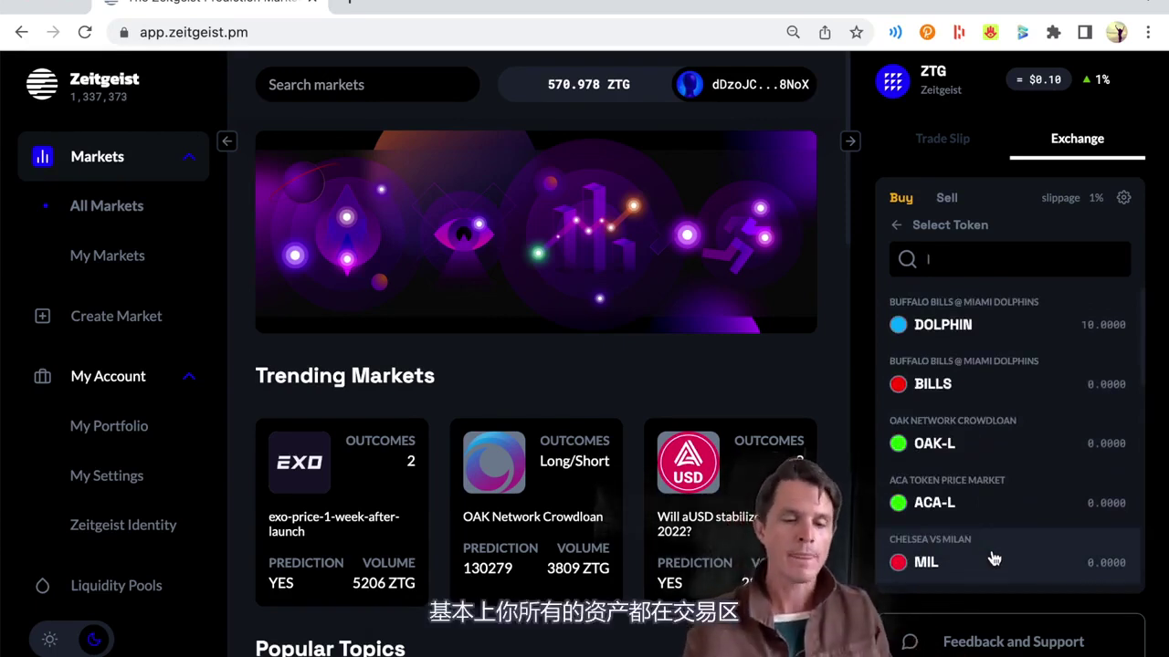
scroll(1022, 365, up, 2)
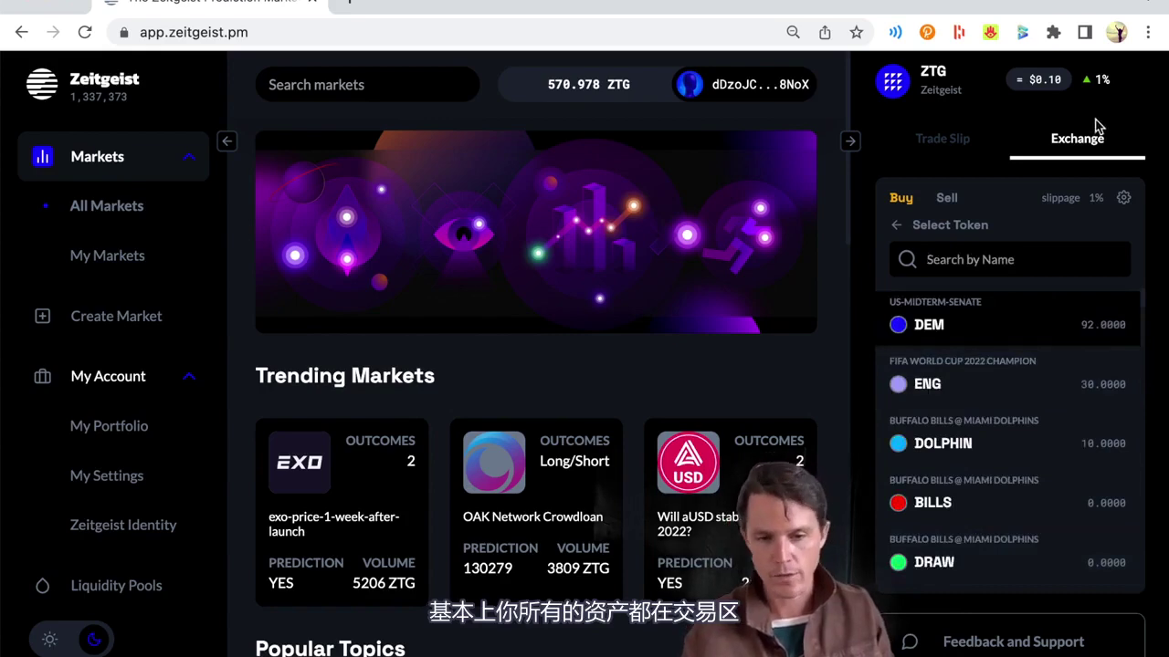
- Display the Trade Slip and look over the Popular Topics and the All Markets list on the home page
click(954, 142)
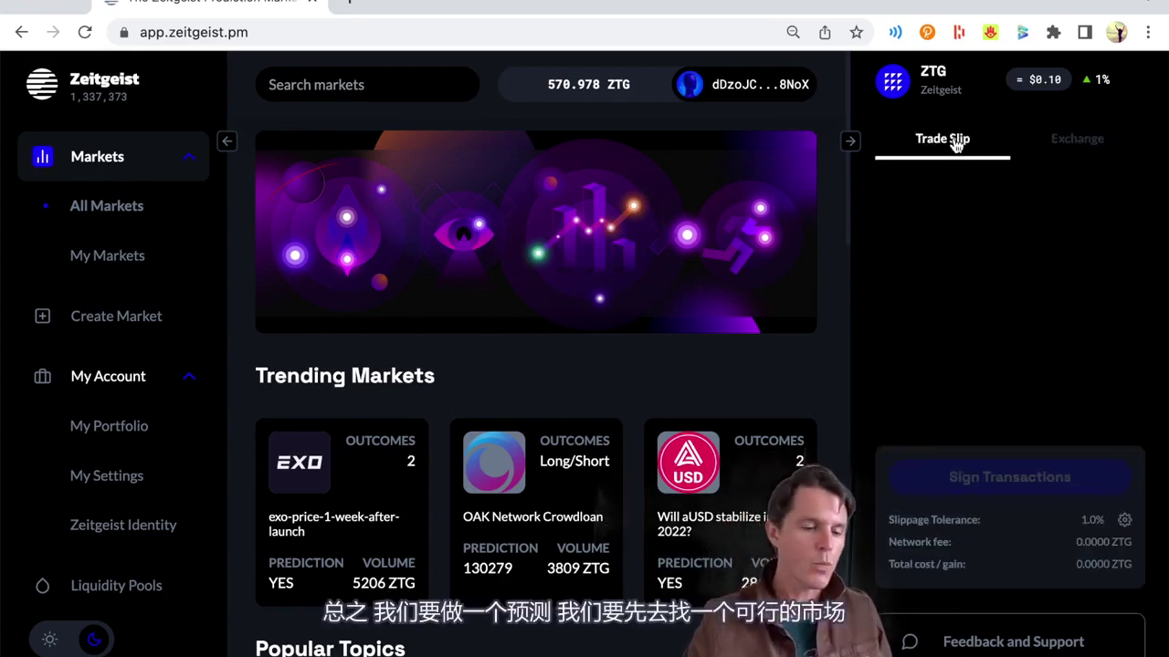
scroll(613, 260, down, 10)
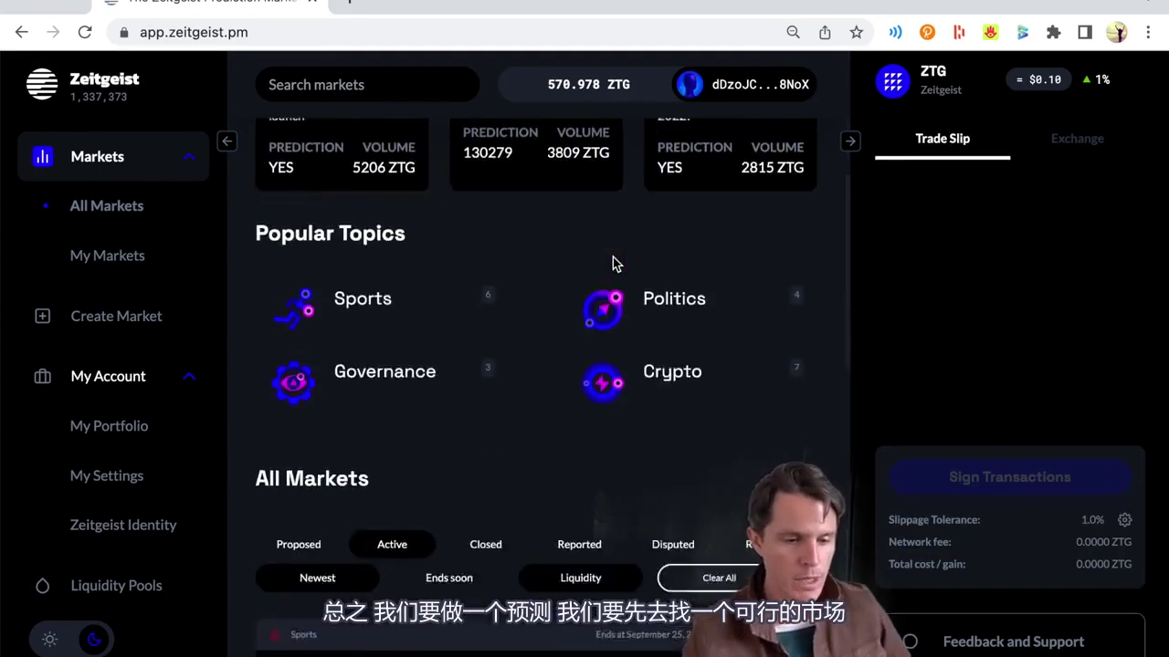
scroll(612, 263, down, 6)
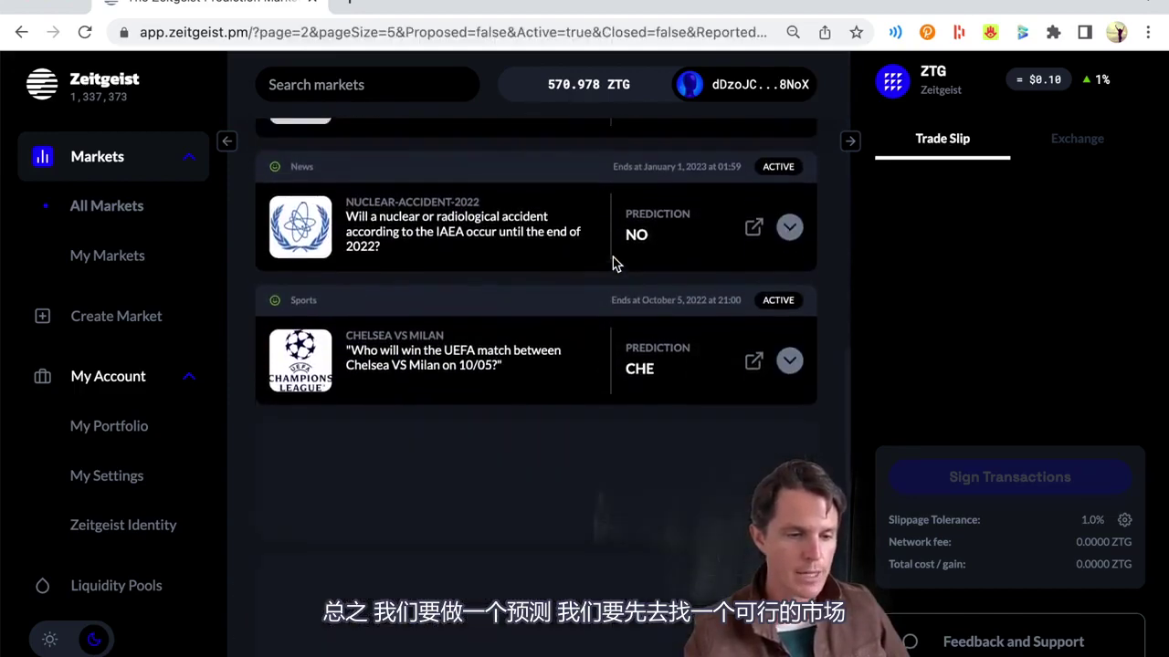
scroll(613, 260, up, 8)
scroll(613, 260, down, 10)
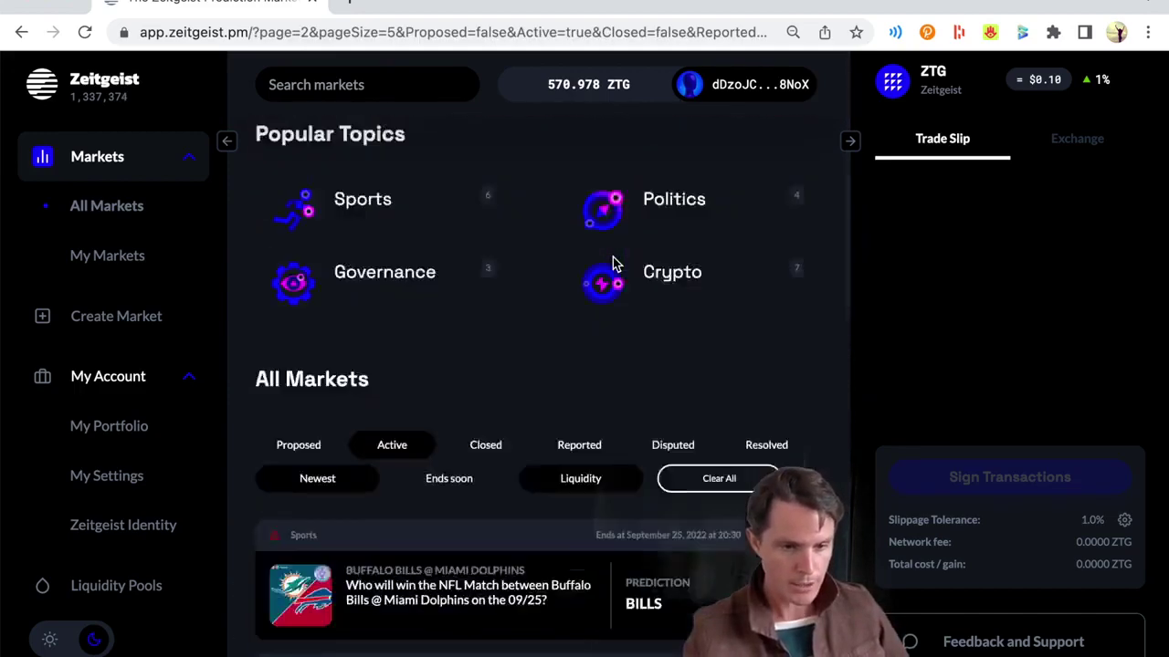
scroll(613, 256, up, 4)
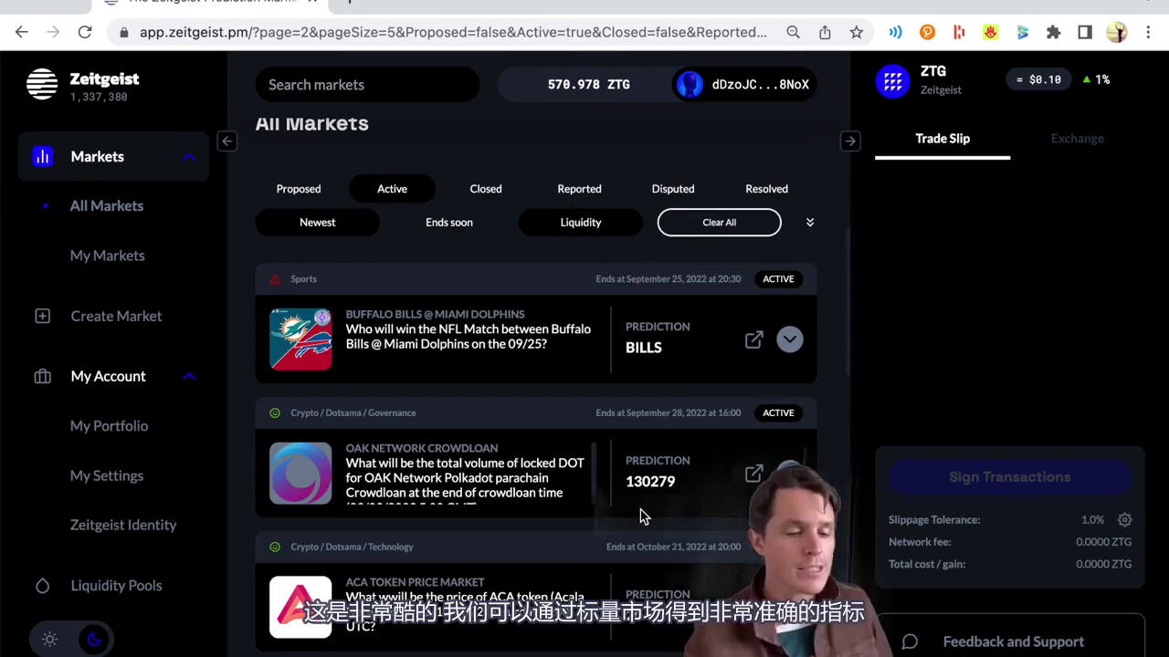
- Look through the active markets in the All Markets list, comparing their questions, end dates and current predictions
scroll(640, 517, down, 3)
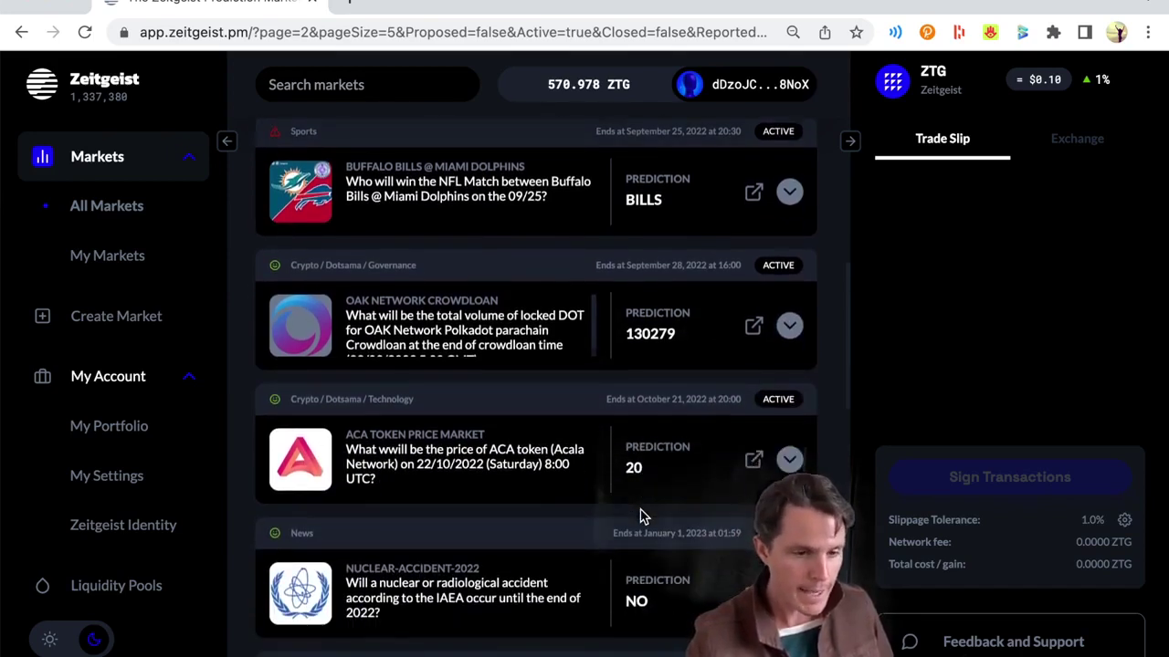
scroll(640, 517, down, 1)
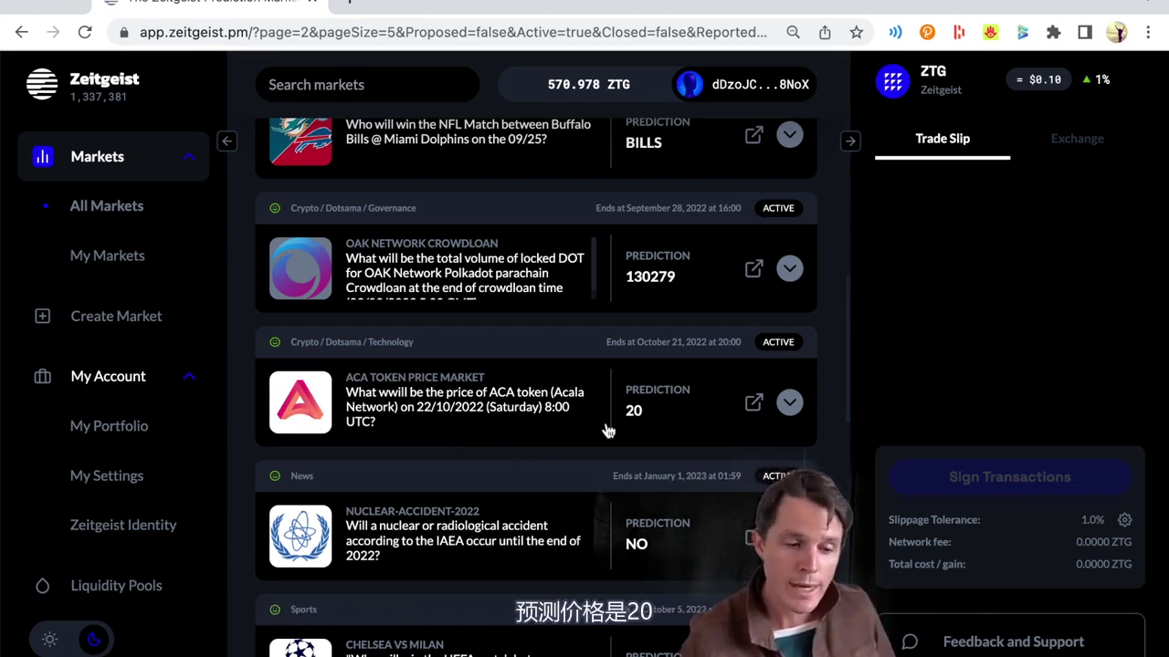
scroll(612, 427, down, 1)
scroll(620, 429, down, 1)
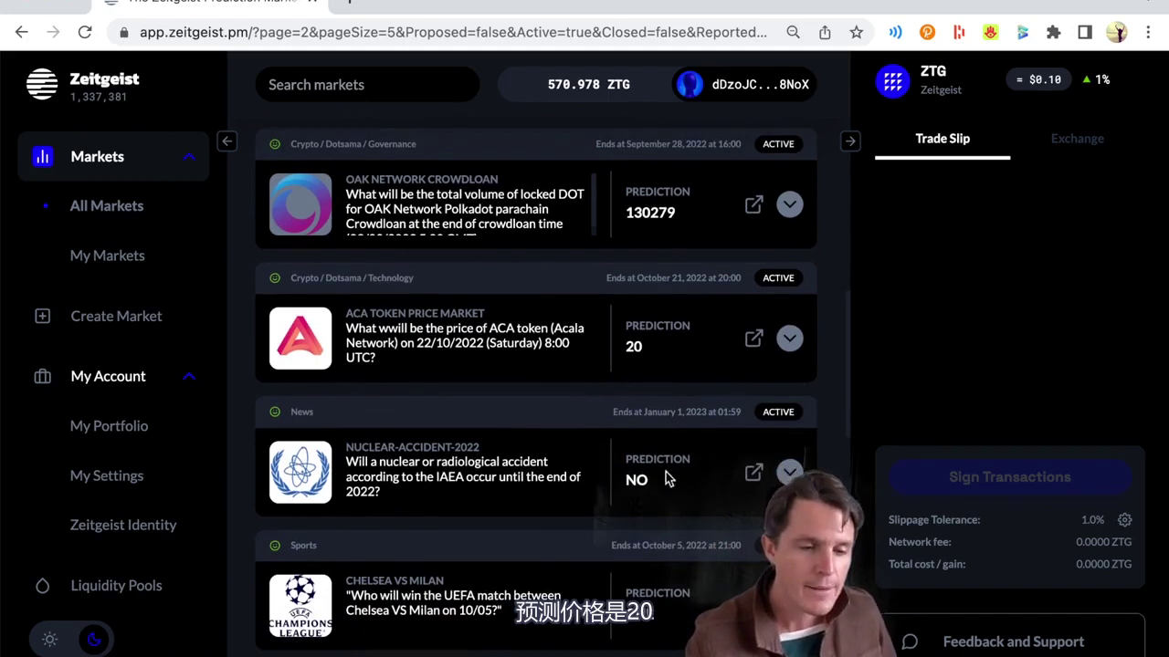
scroll(639, 391, down, 1)
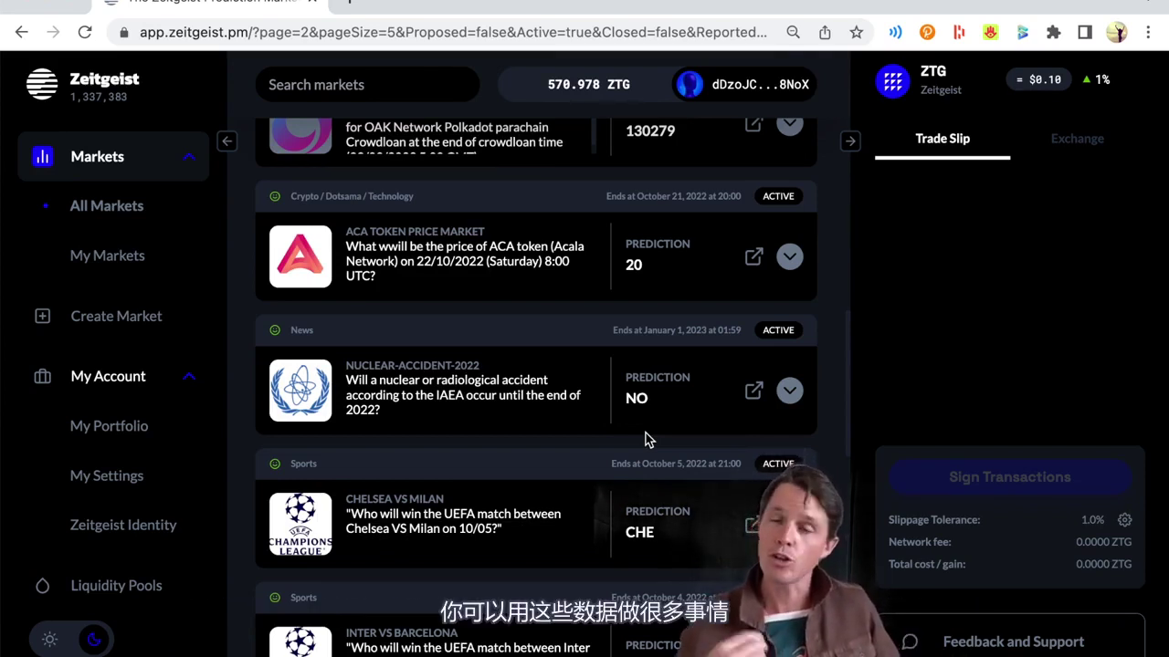
scroll(645, 432, down, 2)
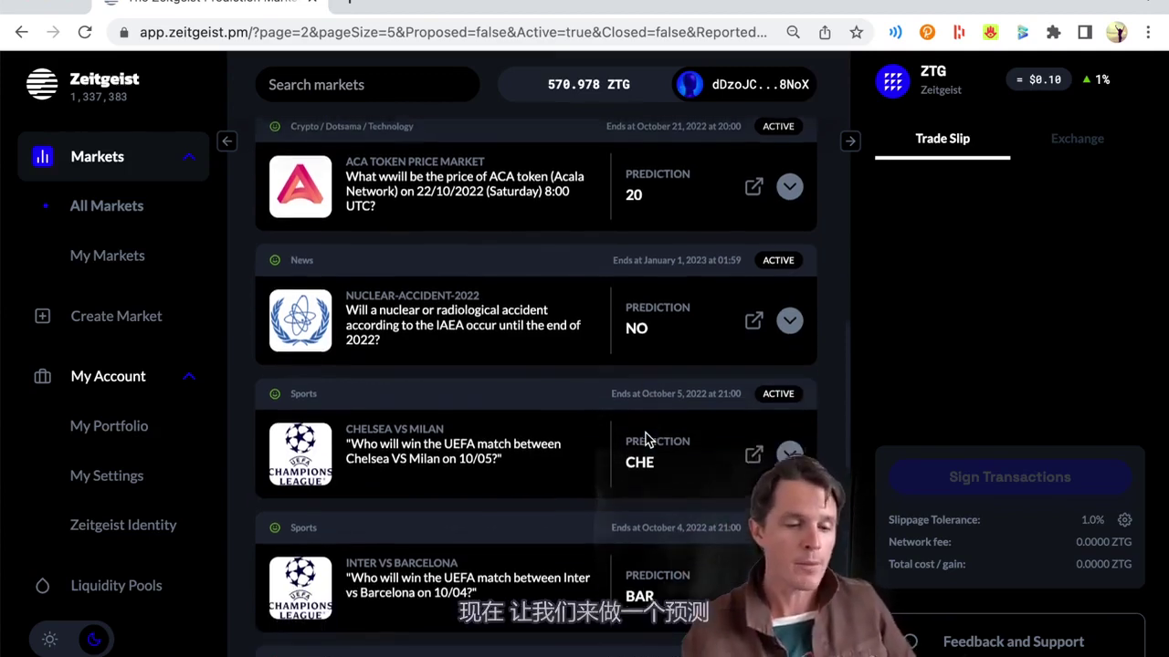
scroll(646, 433, down, 5)
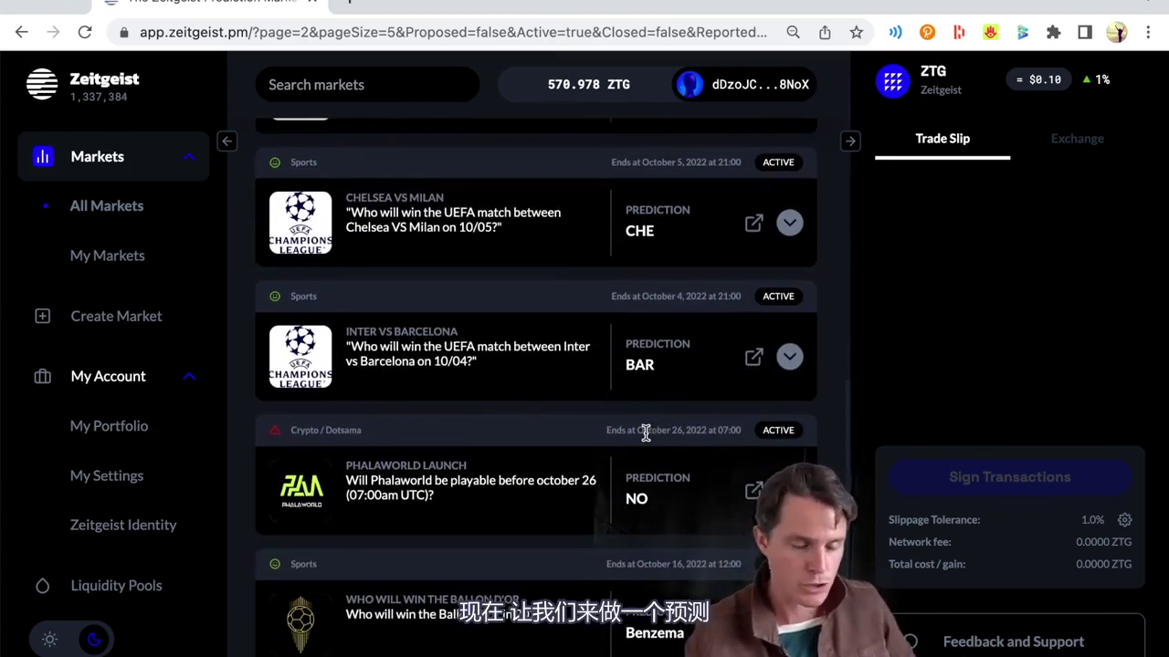
scroll(646, 433, down, 6)
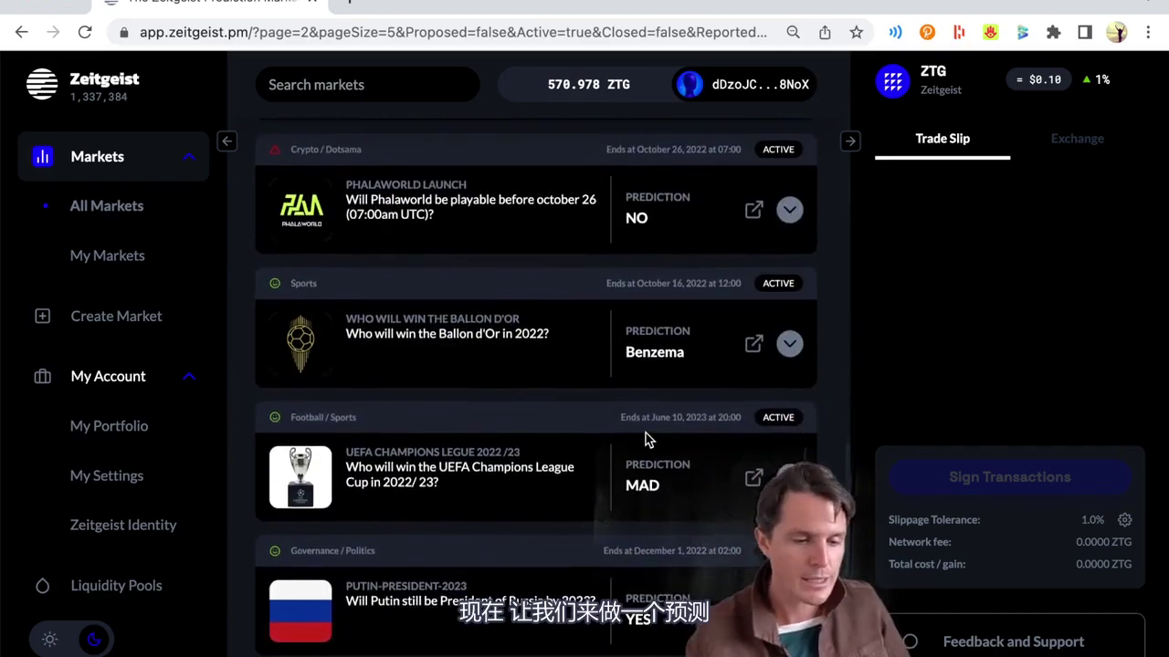
scroll(649, 439, down, 2)
scroll(646, 439, down, 3)
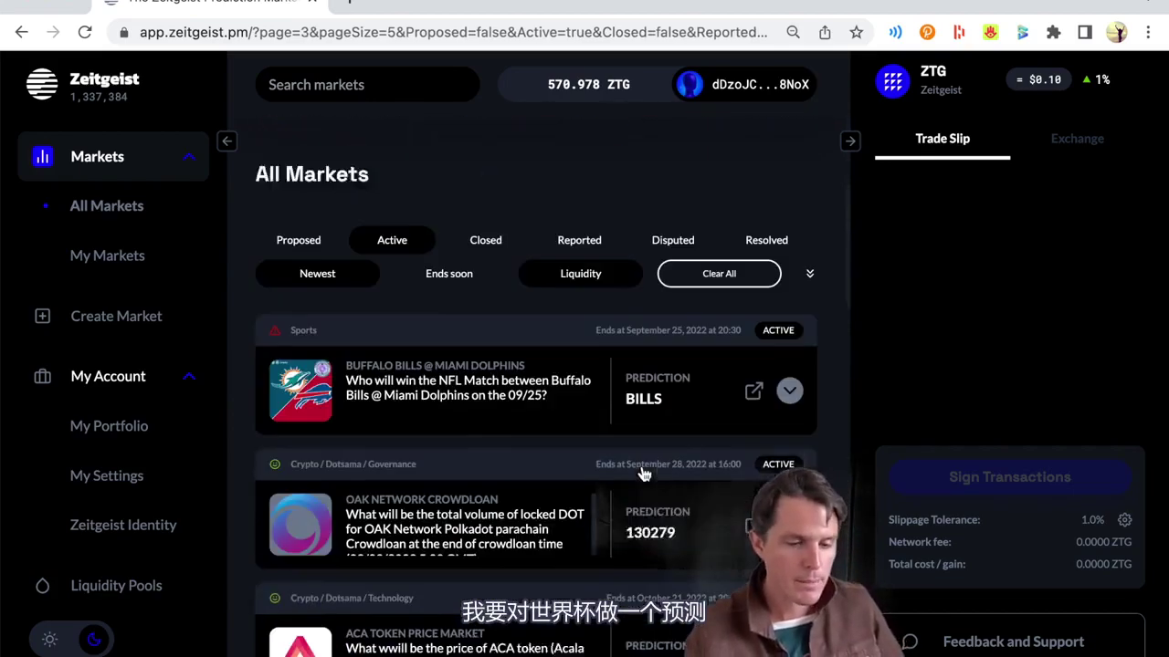
- Filter the active markets by the Sports topic and open the market asking who will win the 2022 FIFA World Cup
scroll(645, 470, down, 5)
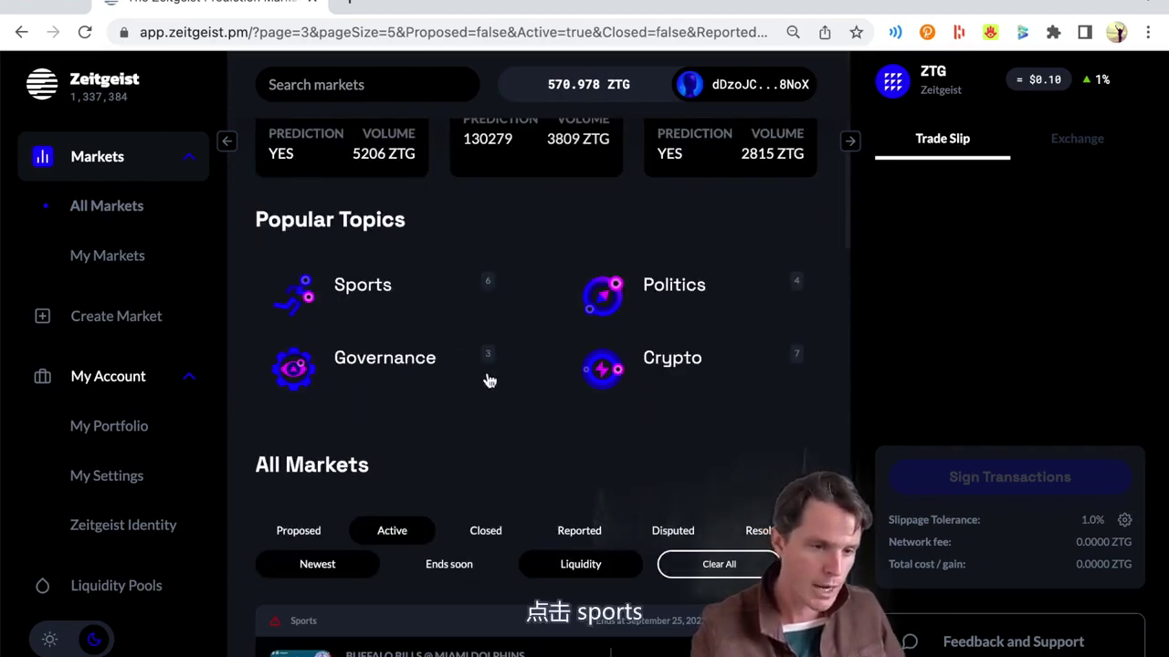
click(355, 291)
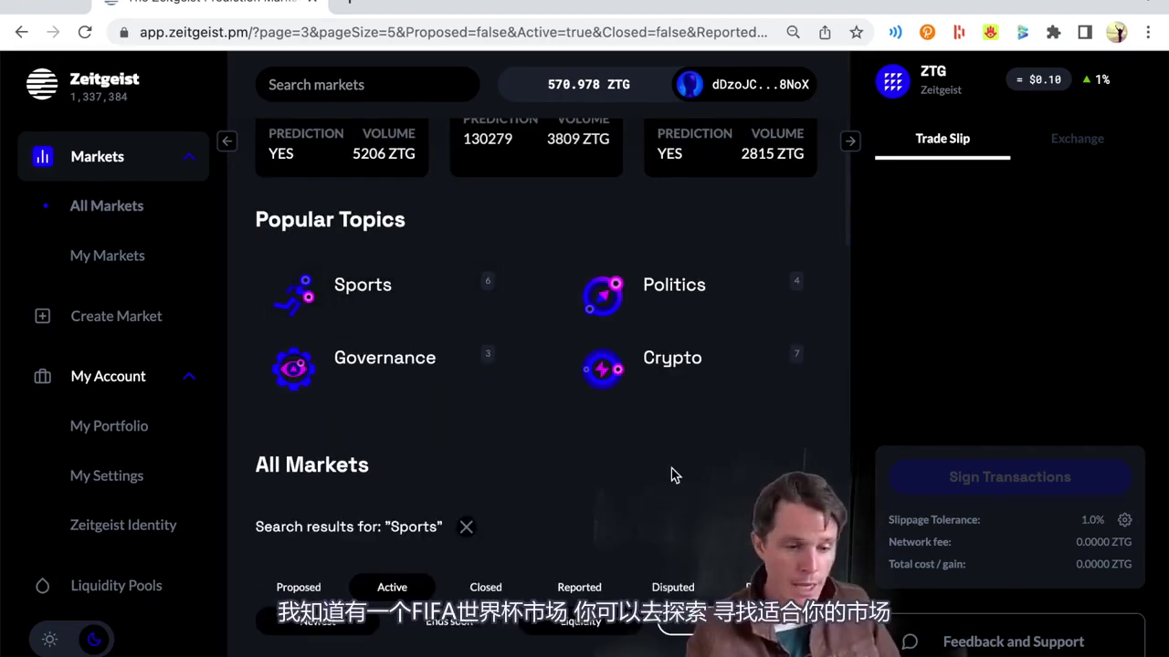
scroll(672, 474, down, 5)
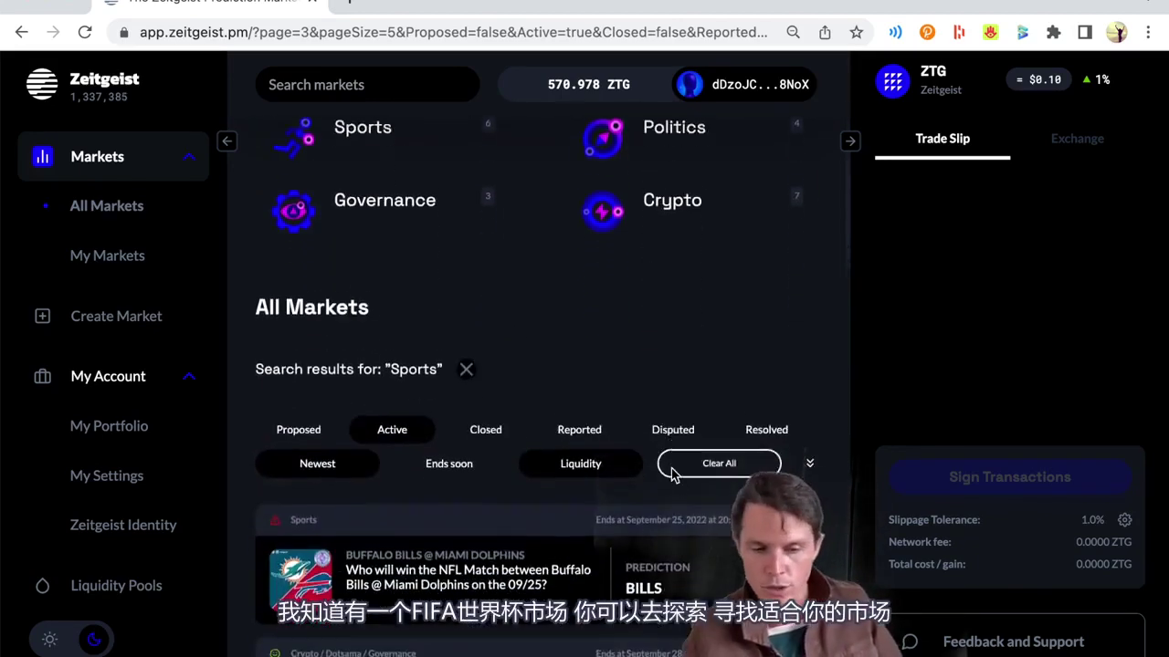
scroll(665, 501, down, 8)
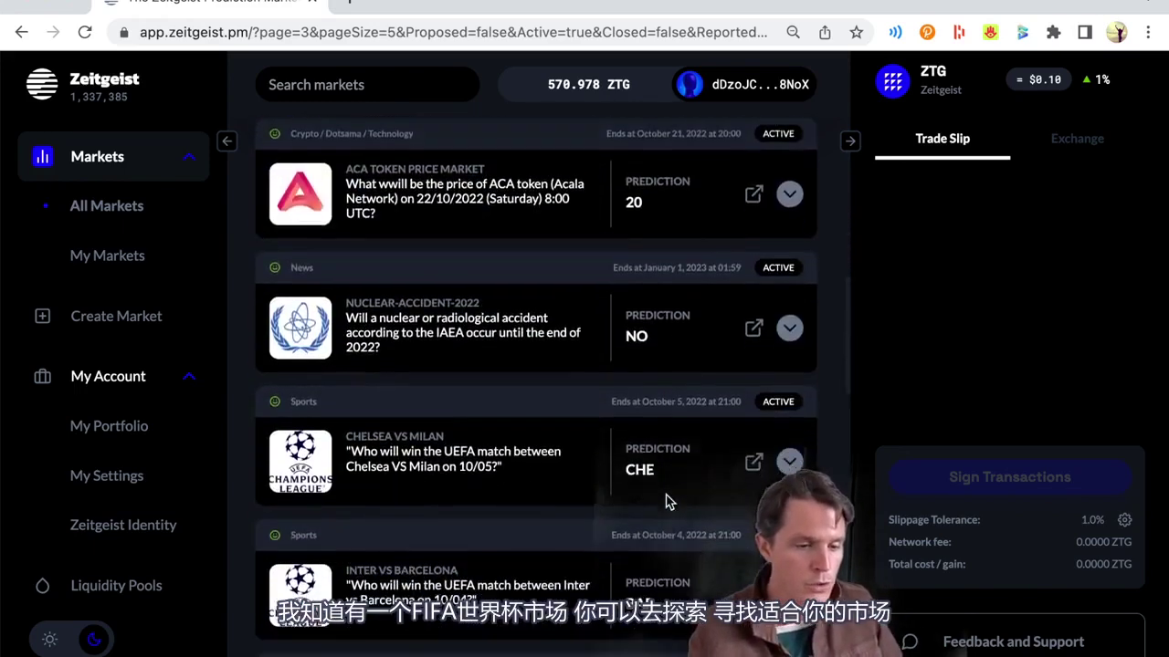
scroll(666, 500, down, 3)
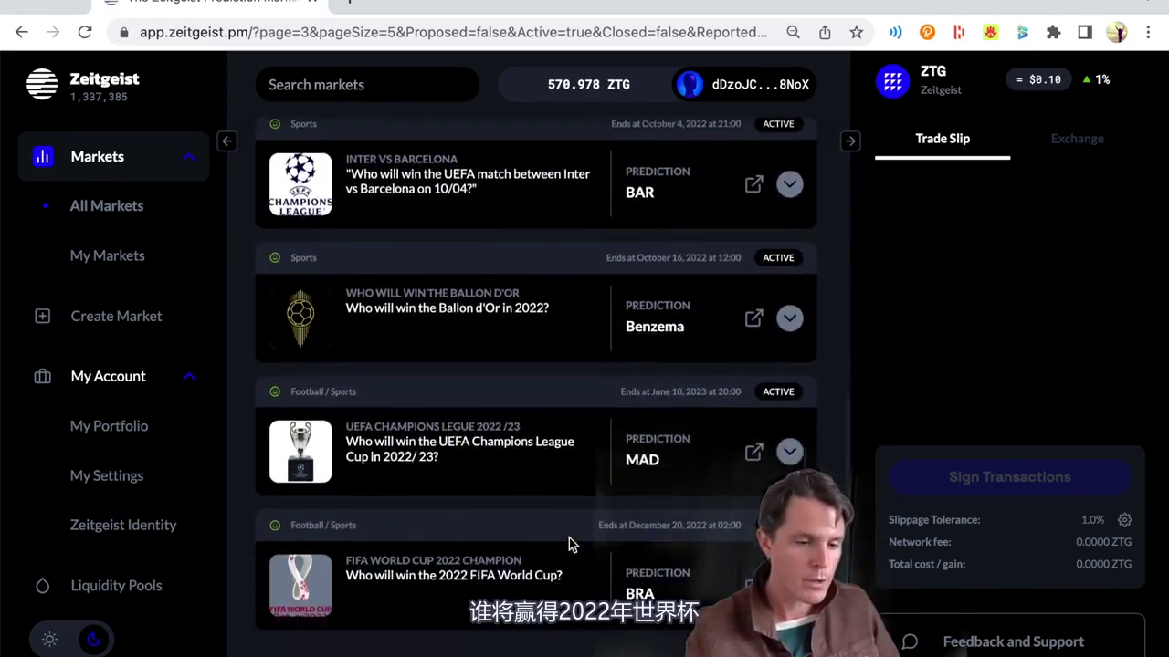
scroll(476, 466, down, 8)
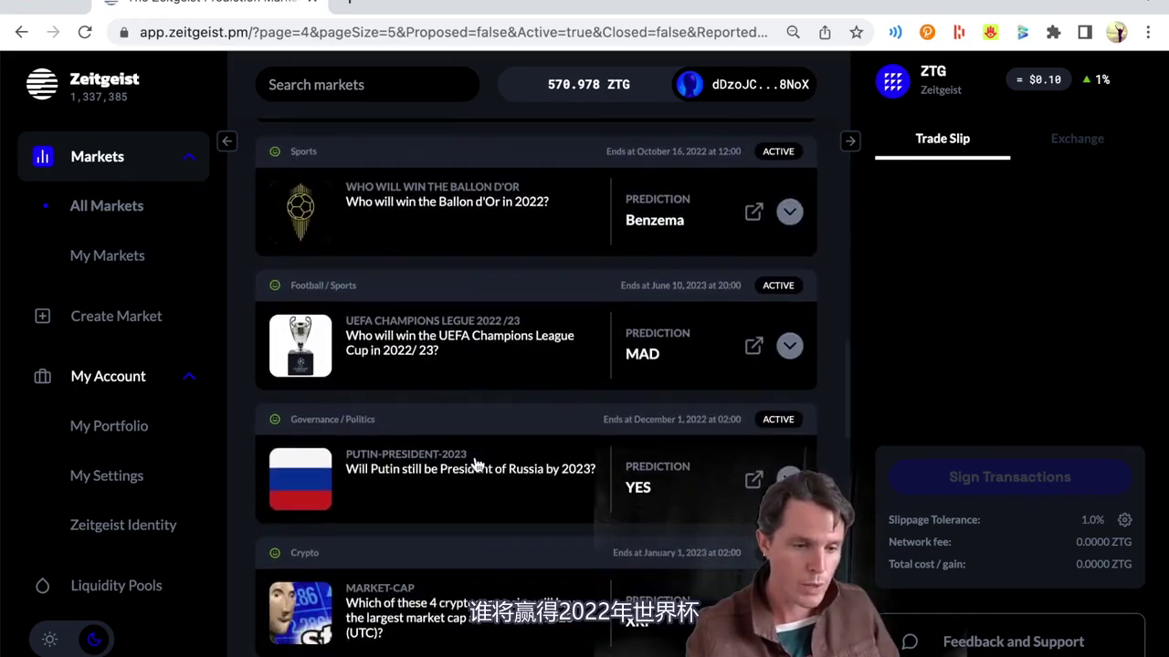
click(443, 379)
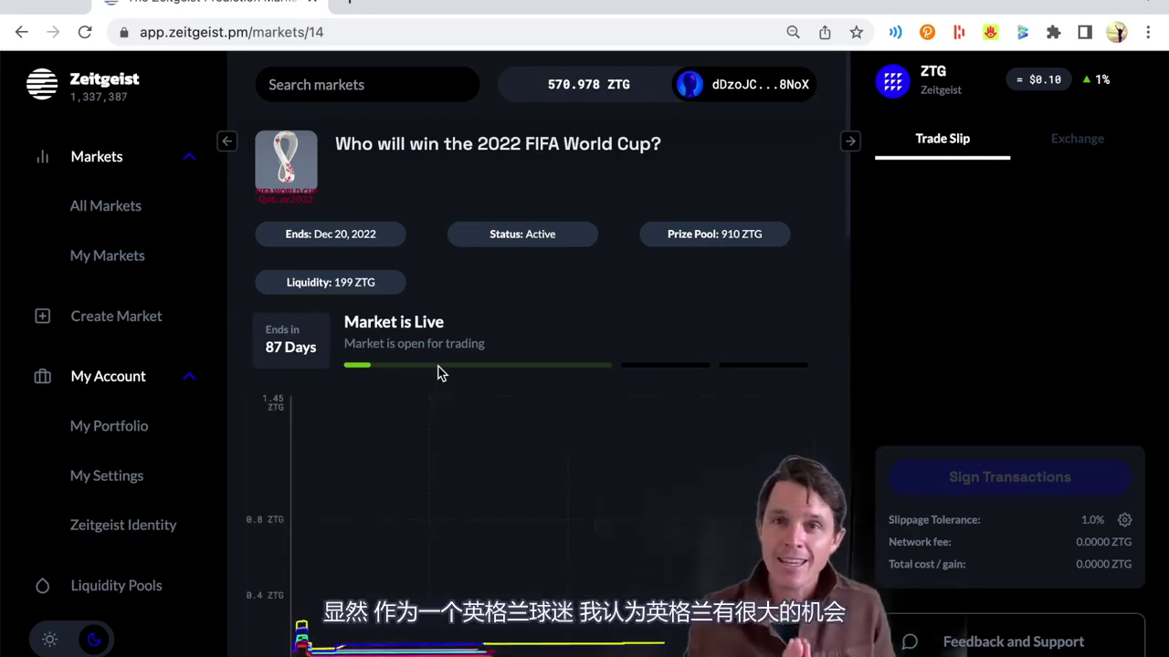
- Examine the World Cup market's outcome tokens, with their prediction percentages, total values and 24-hour changes, from Brazil through Other
scroll(438, 372, down, 5)
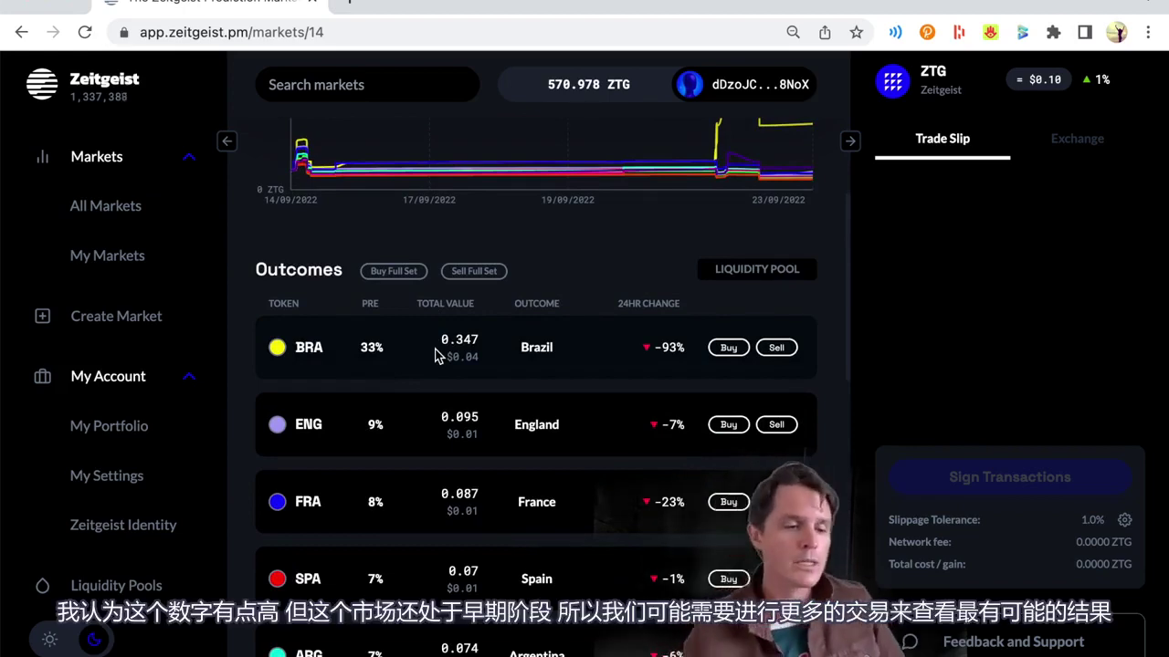
scroll(435, 355, down, 3)
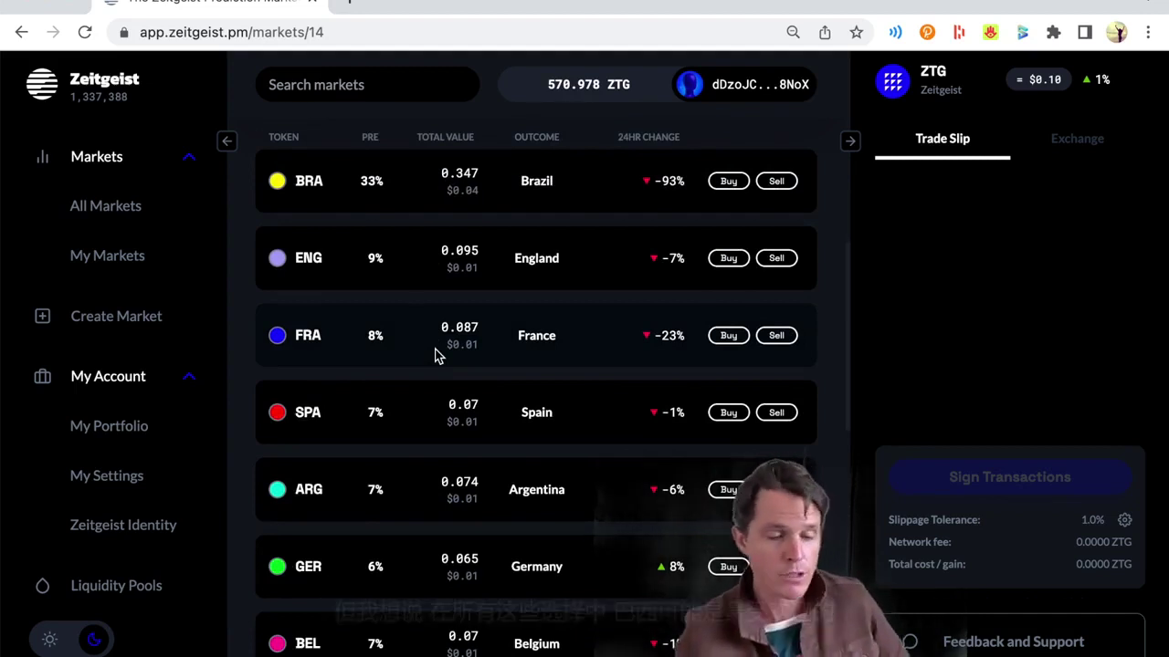
scroll(434, 356, down, 3)
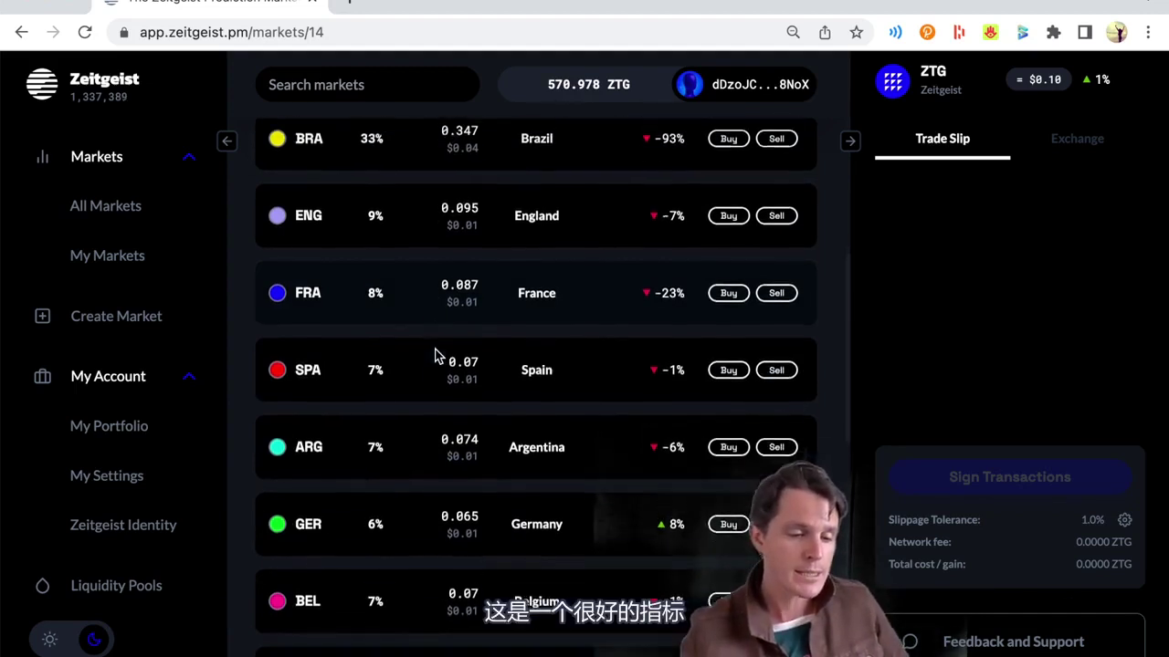
scroll(434, 355, up, 3)
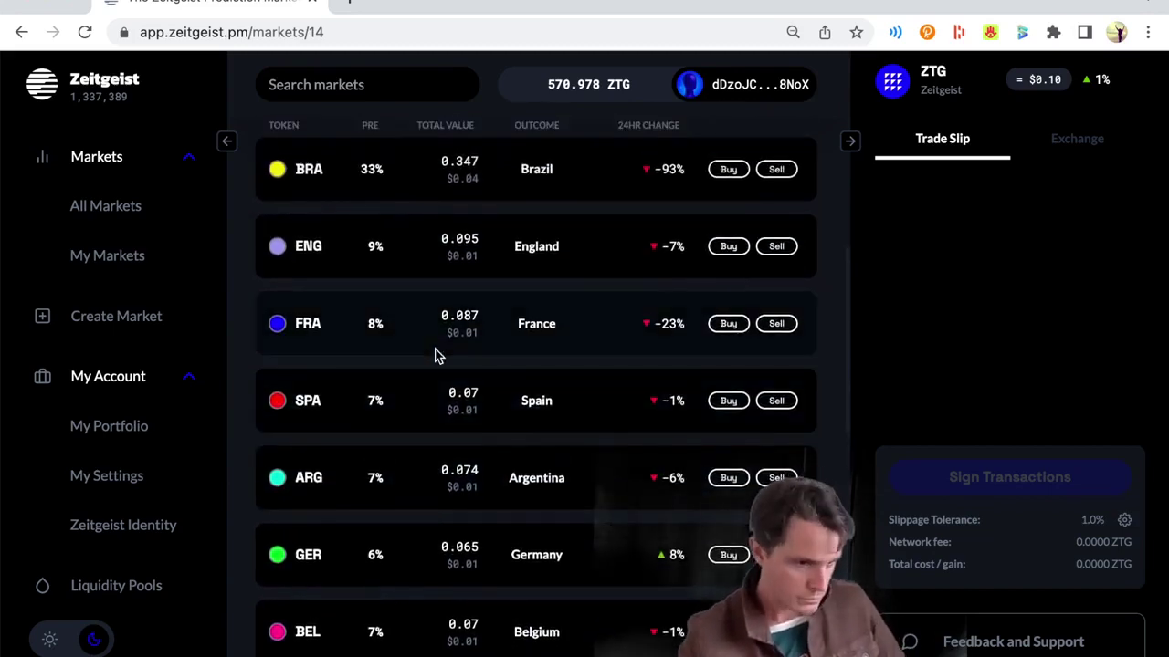
scroll(435, 355, up, 1)
scroll(434, 356, down, 1)
scroll(435, 355, down, 4)
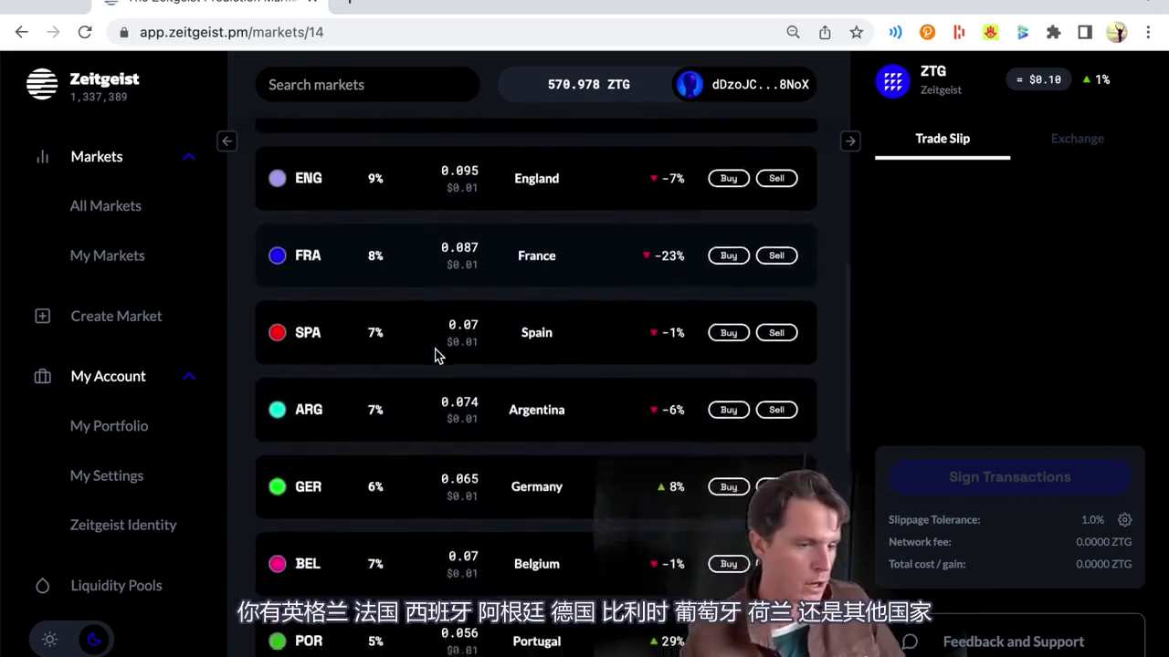
scroll(435, 355, down, 1)
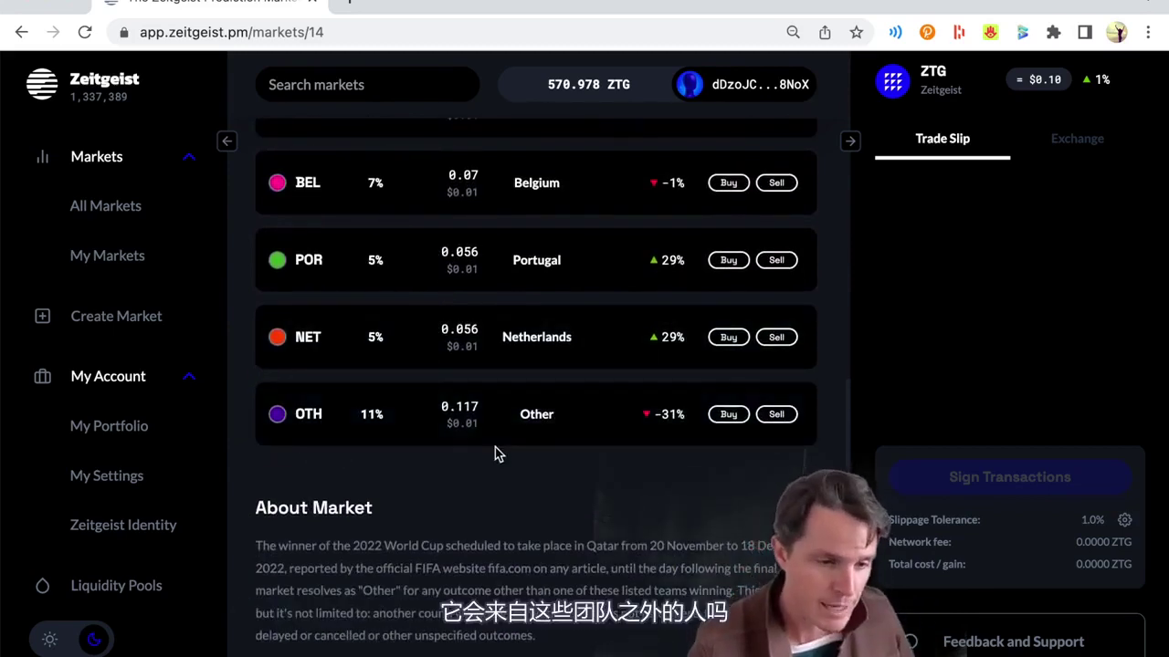
scroll(496, 454, up, 2)
scroll(384, 514, up, 3)
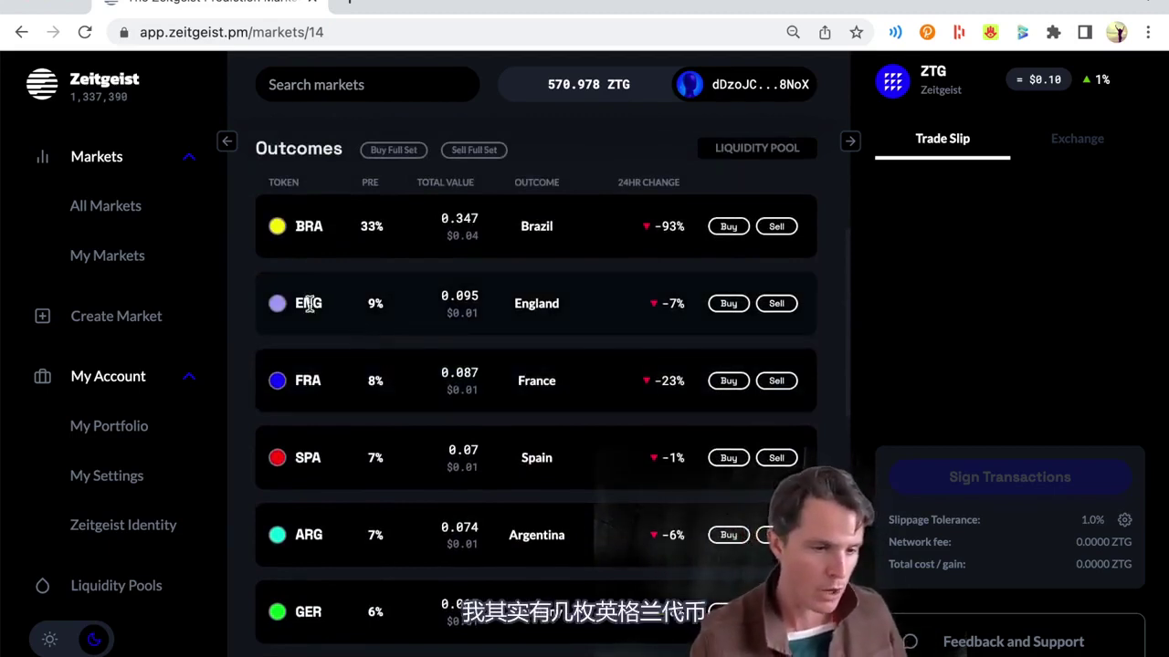
click(778, 308)
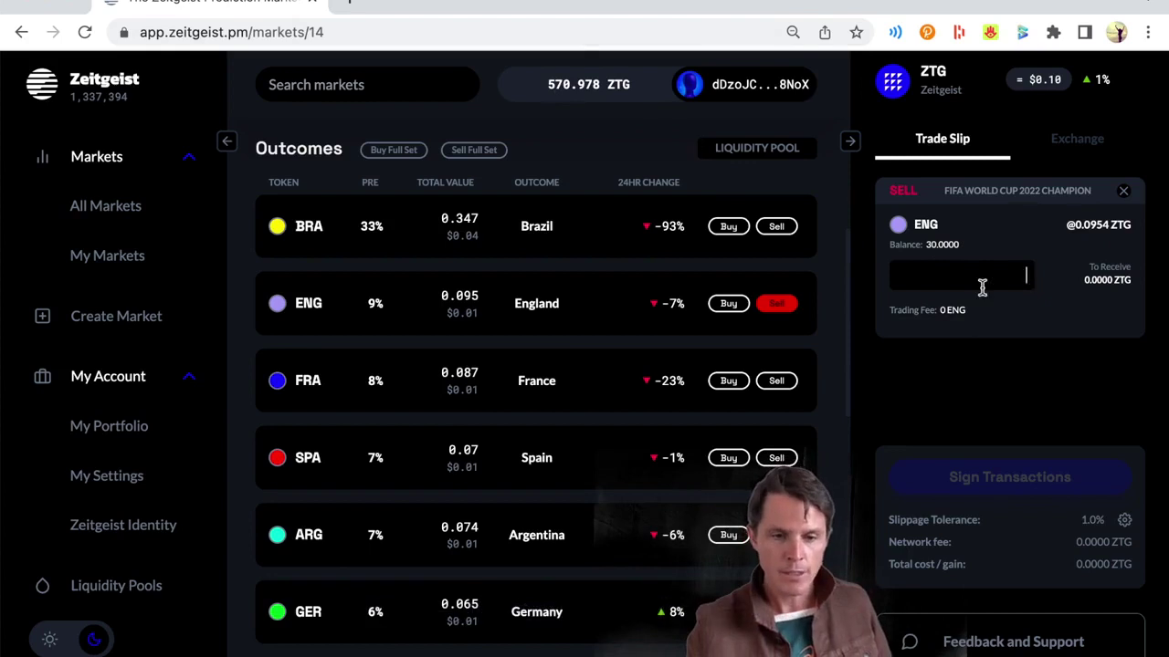
click(951, 276)
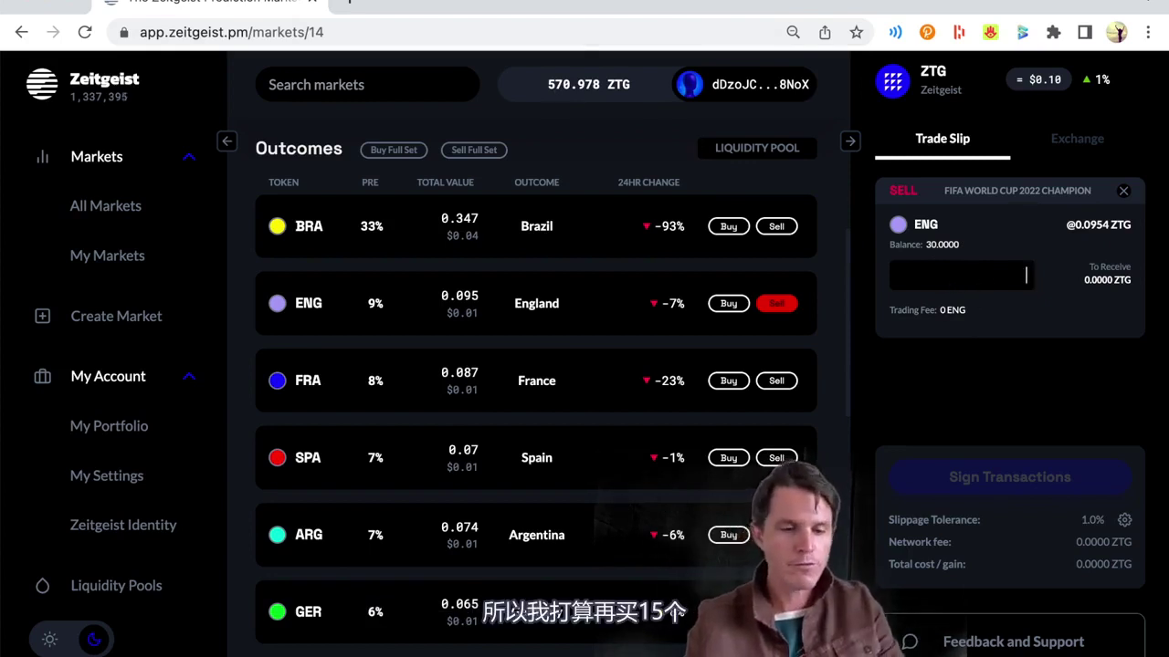
text(15)
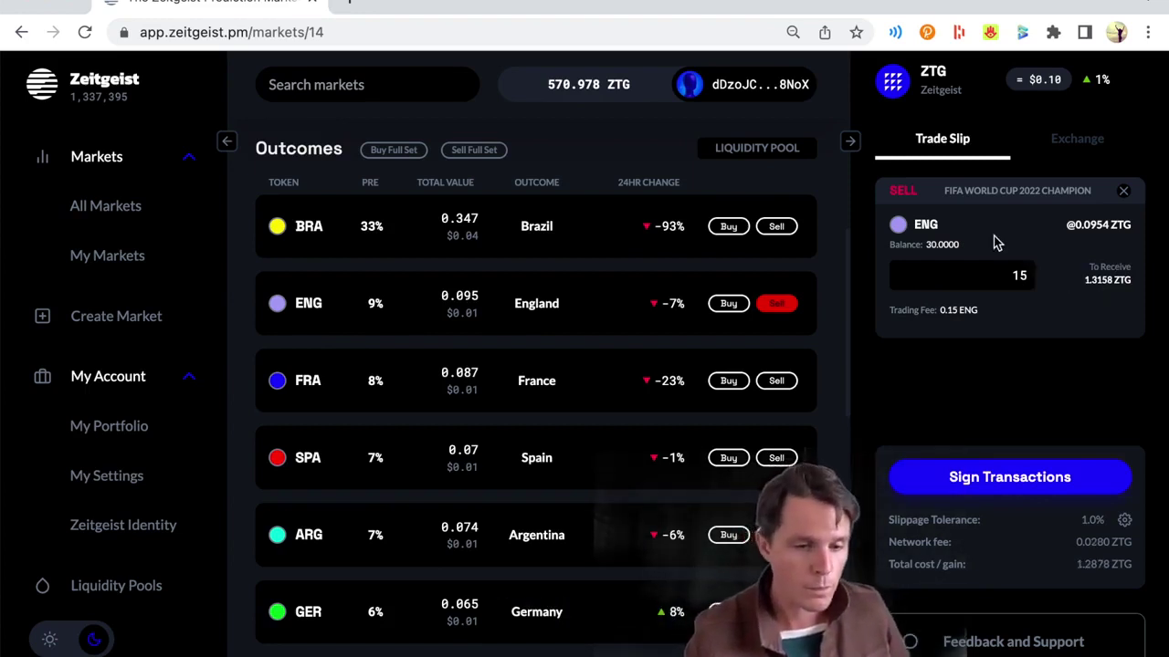
- Buy 15 England (ENG) tokens, sign the transaction, approve the request in SubWallet and dismiss the trade notification
click(728, 304)
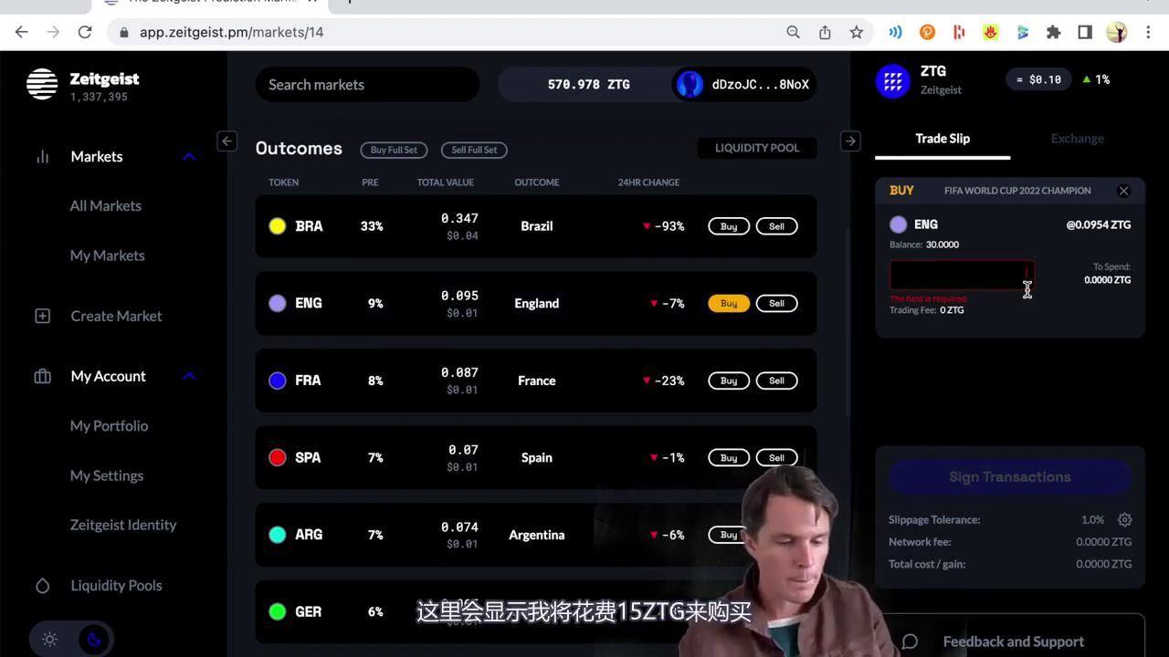
click(1023, 275)
text(15)
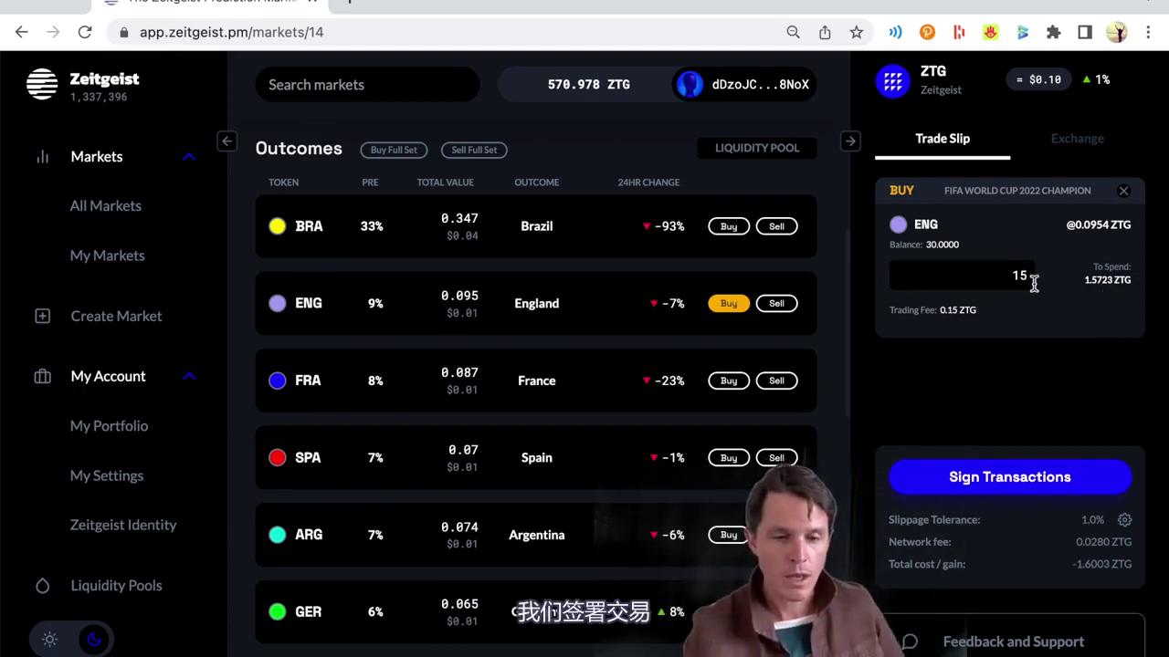
click(1003, 478)
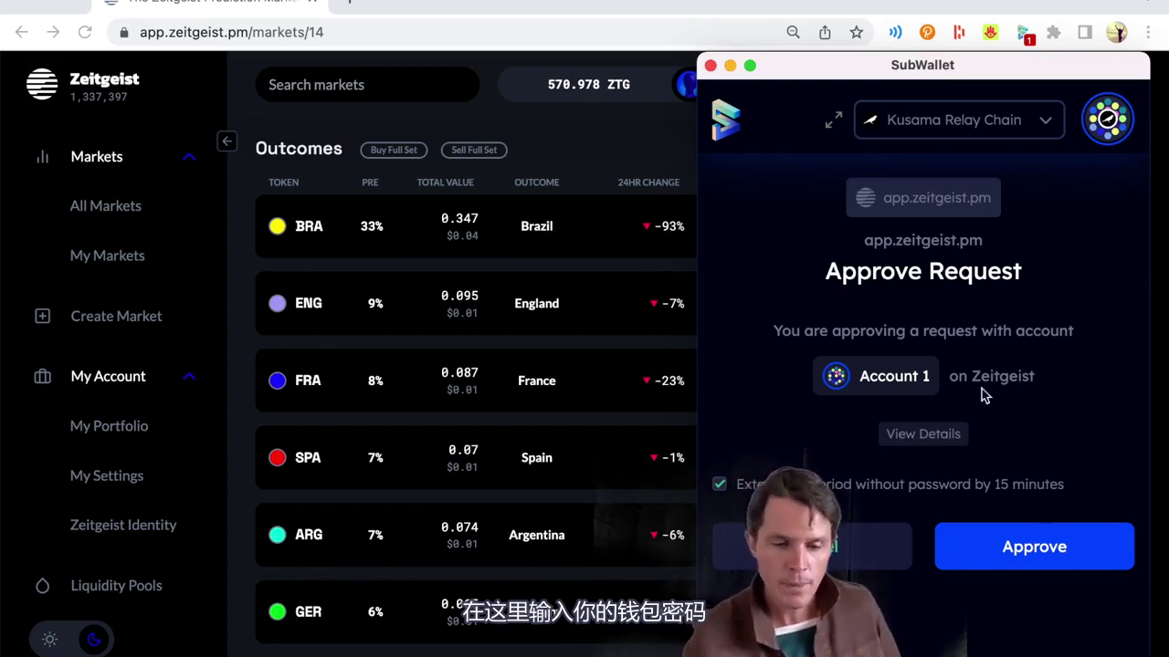
click(1035, 548)
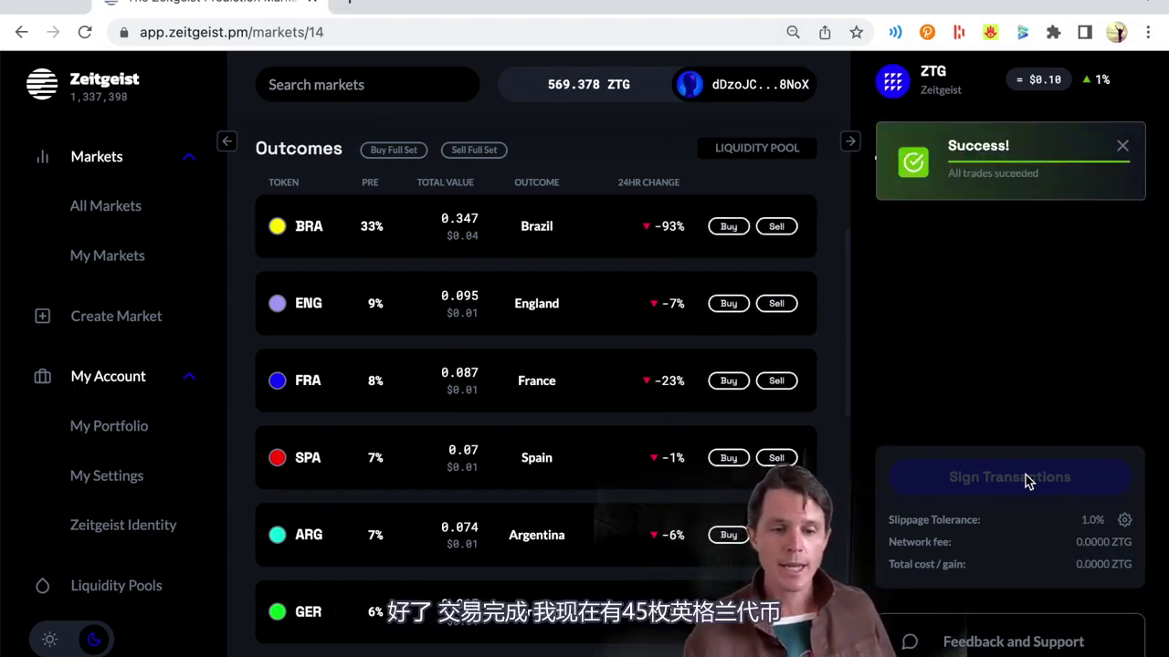
click(1123, 149)
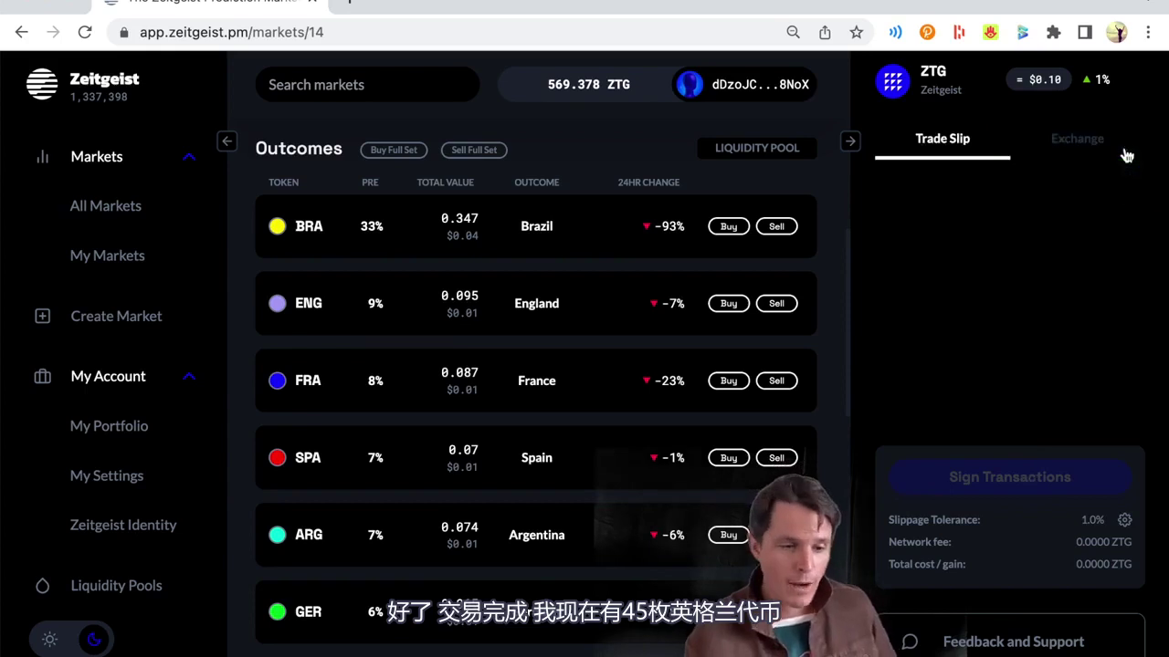
- Bring up the England token's sell slip to check its balance, and collapse and re-expand the navigation sidebar
click(774, 305)
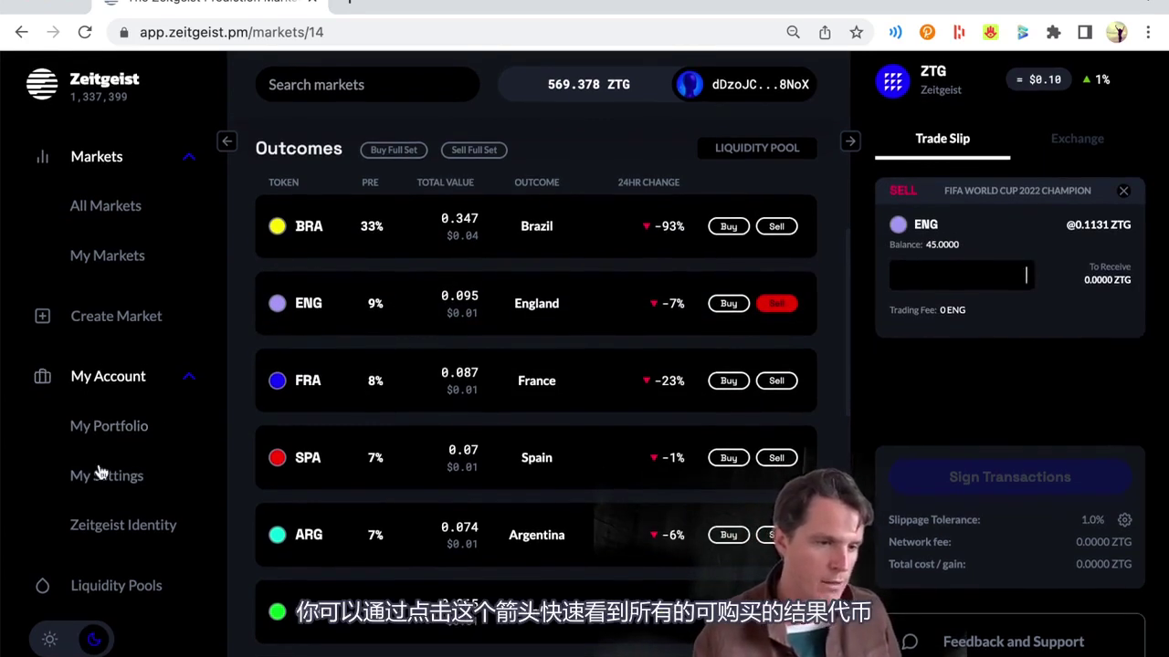
click(227, 147)
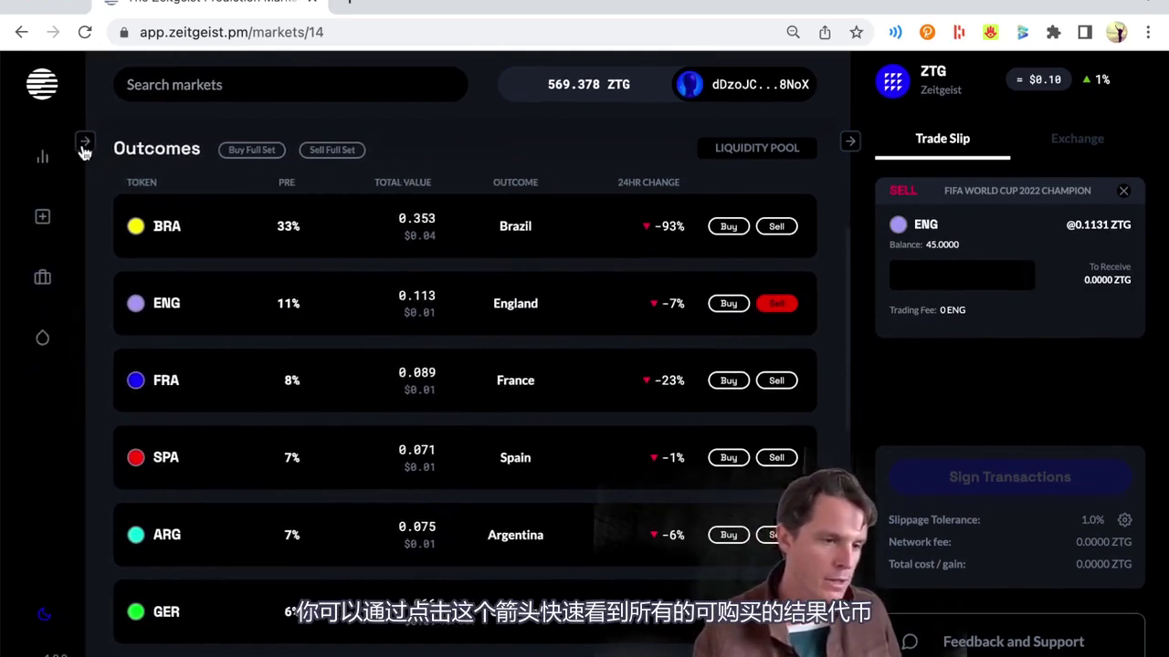
click(84, 147)
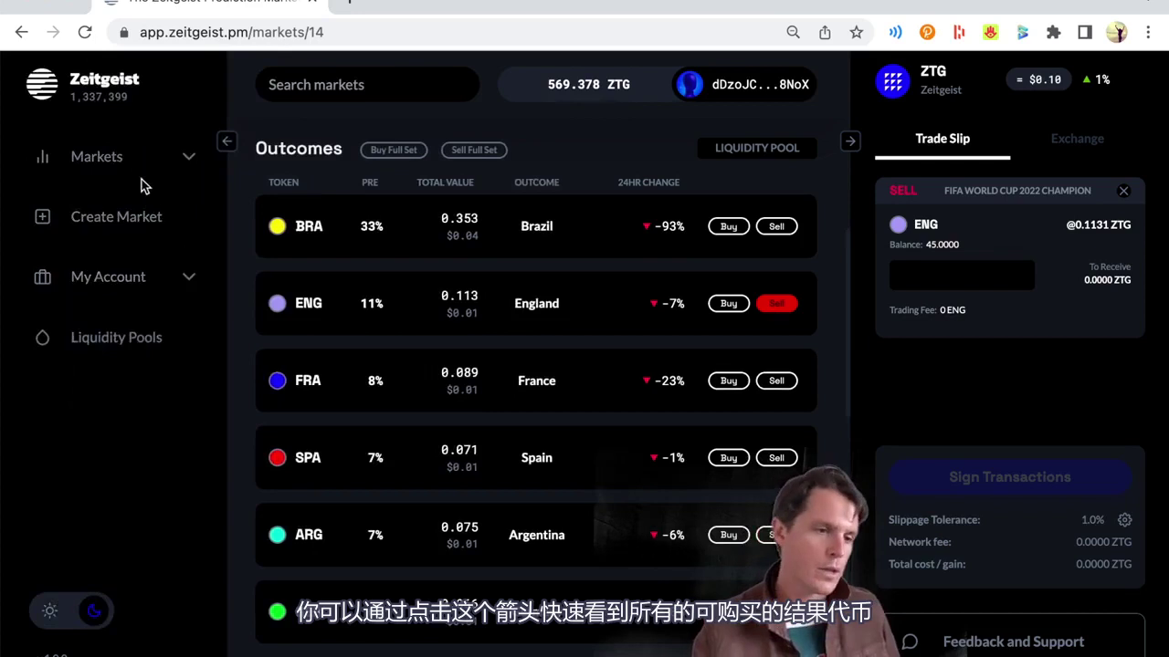
- Open the account's My Portfolio page and look over the portfolio value chart
click(141, 283)
click(137, 329)
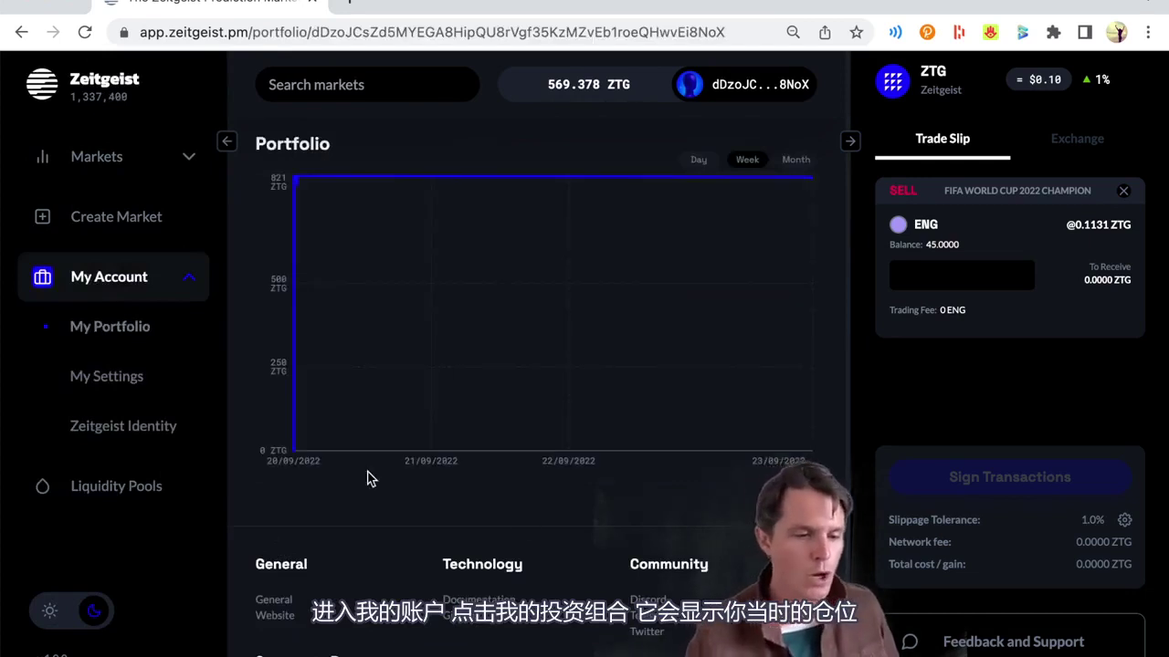
scroll(741, 490, down, 2)
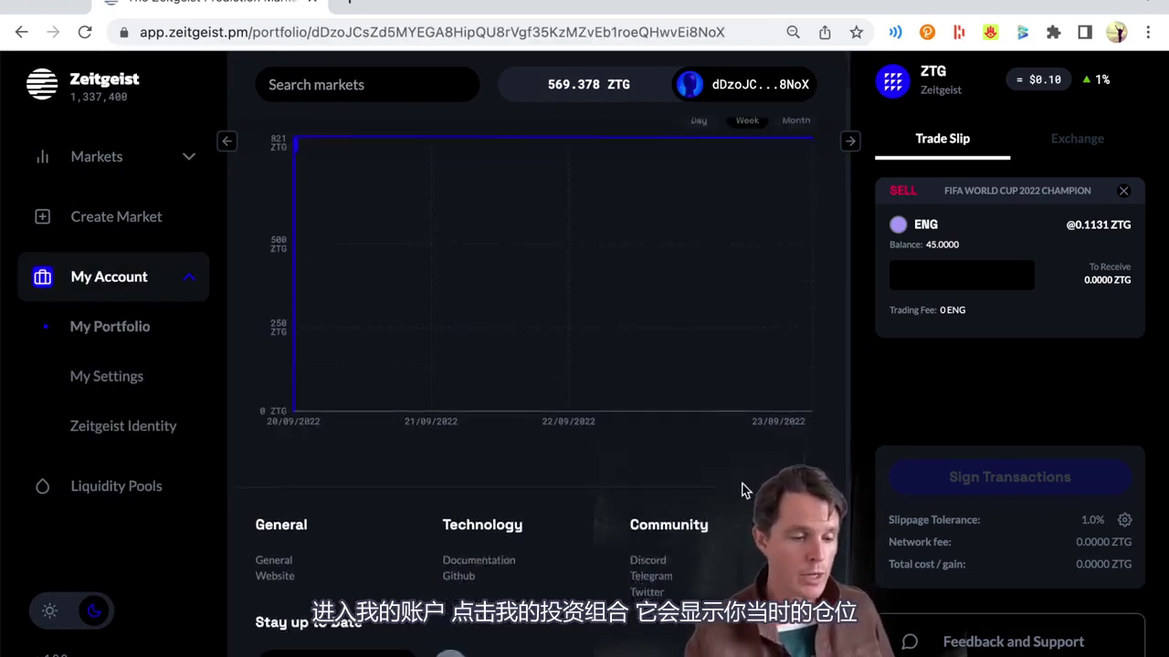
- Review the portfolio holdings for the FIFA World Cup, US midterm Senate and Buffalo Bills @ Miami Dolphins markets
scroll(742, 490, up, 2)
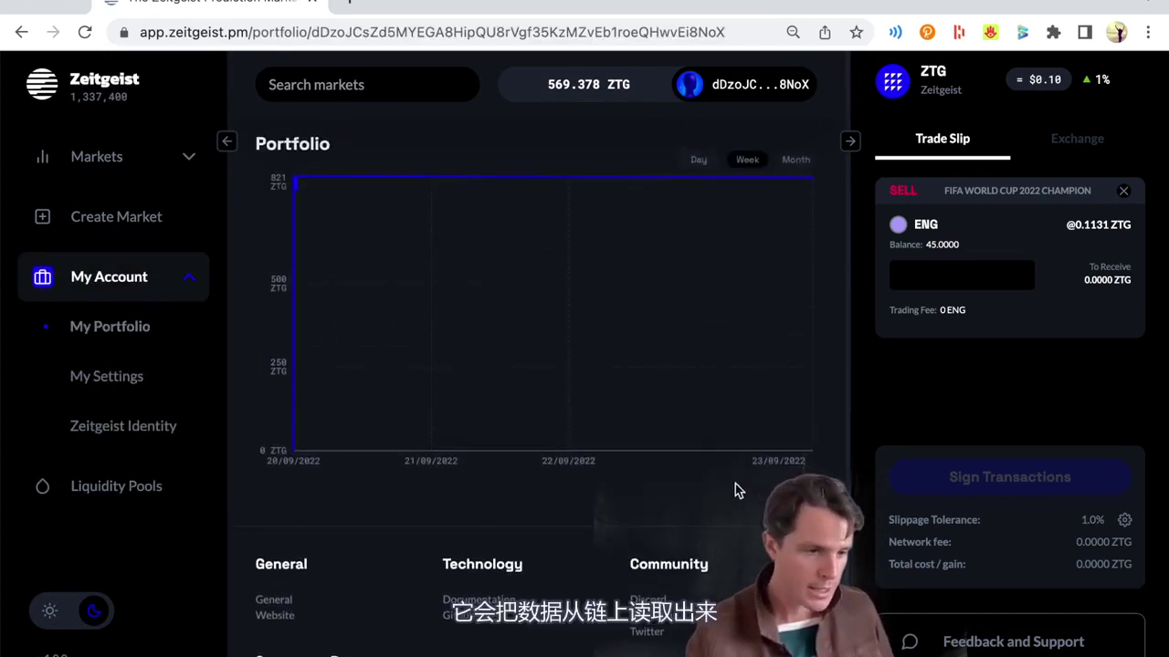
click(92, 330)
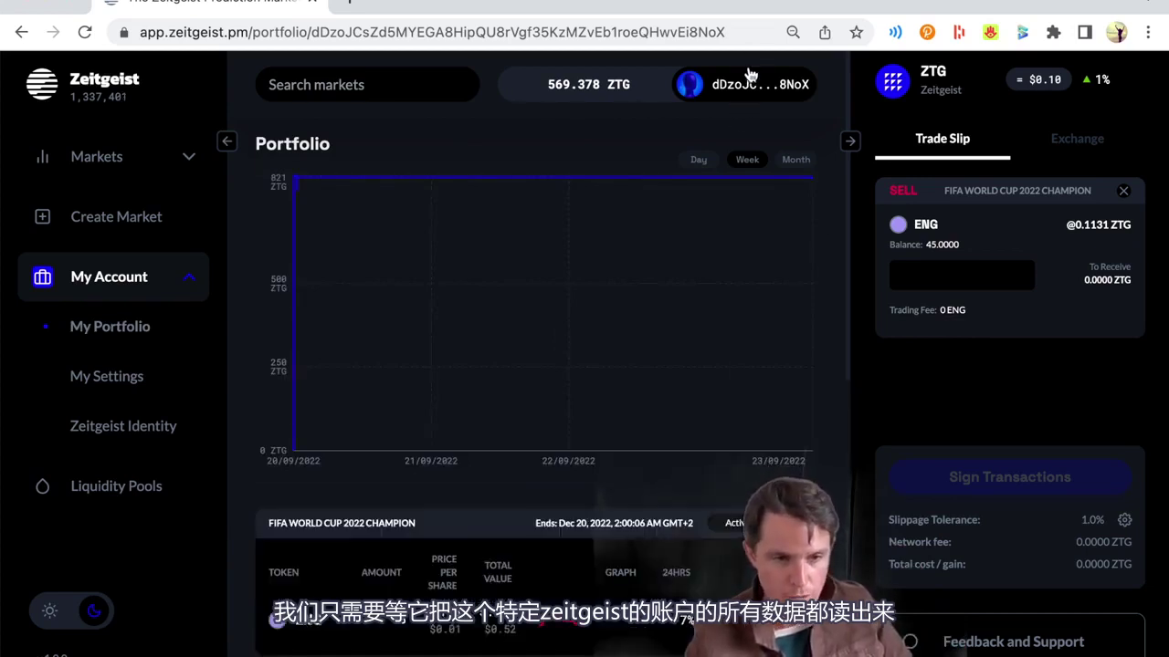
scroll(815, 372, down, 5)
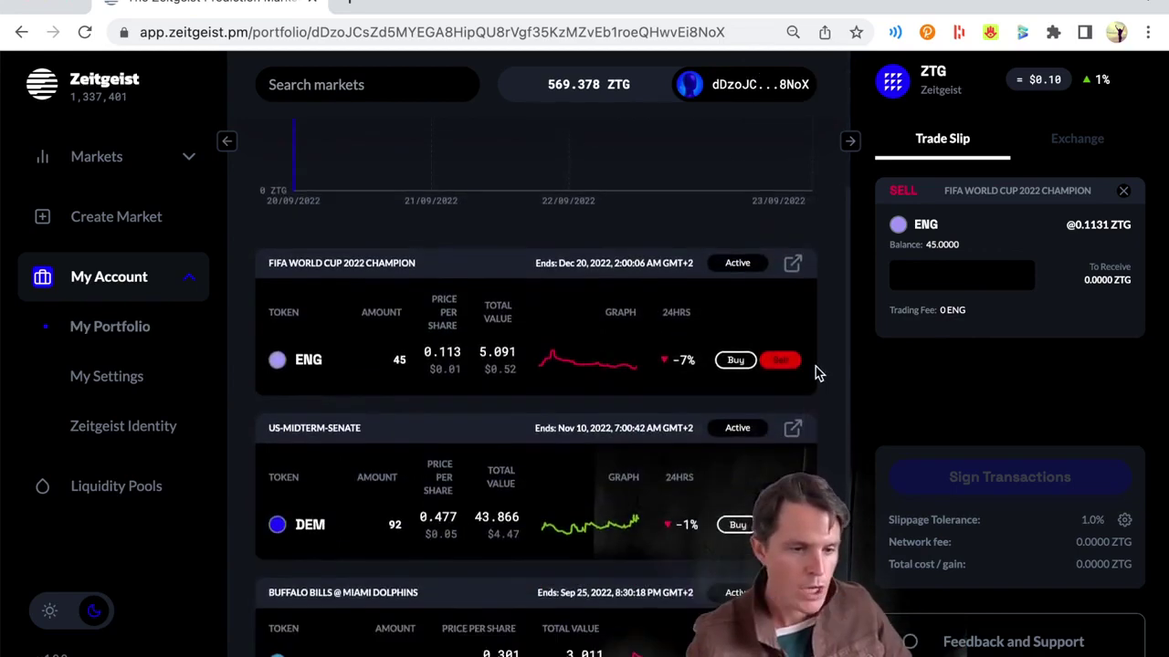
scroll(466, 486, down, 1)
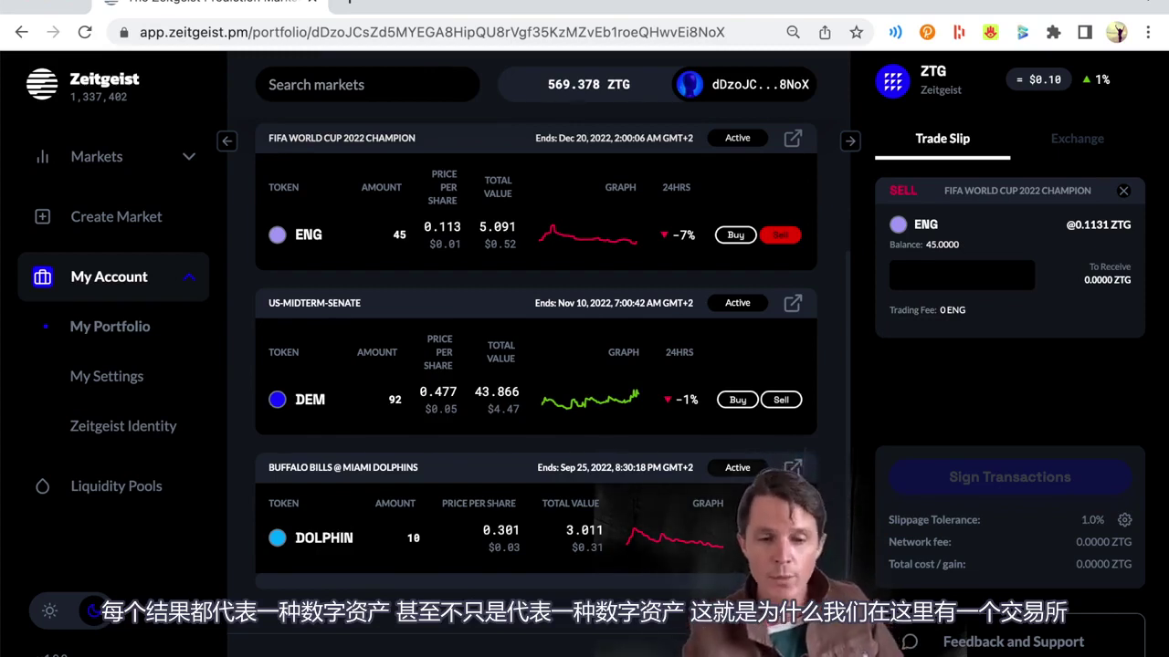
- Open the Exchange, browse the tokens available for buying, and return to the exchange form without choosing another token
click(1087, 143)
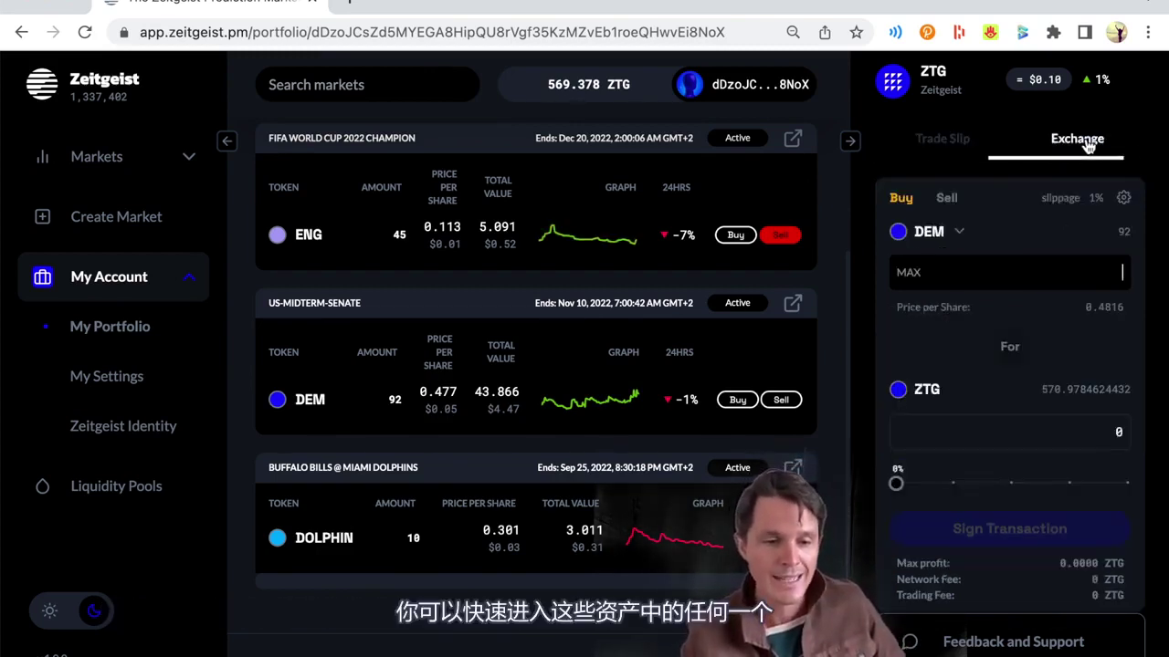
click(959, 231)
scroll(973, 365, down, 3)
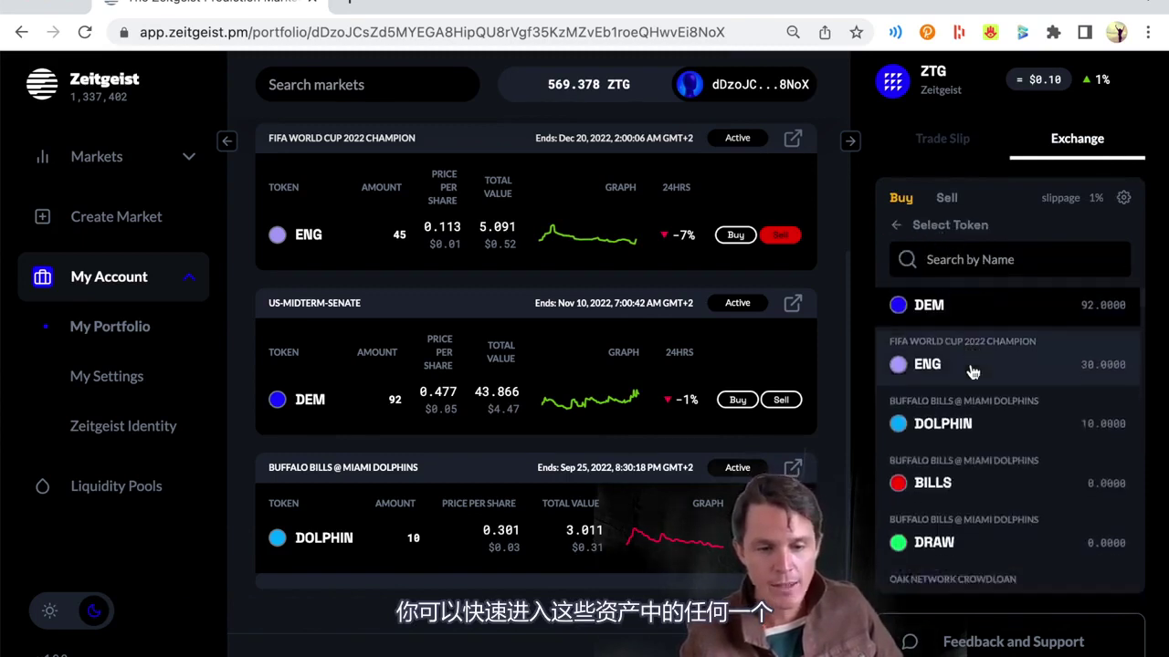
scroll(971, 365, up, 3)
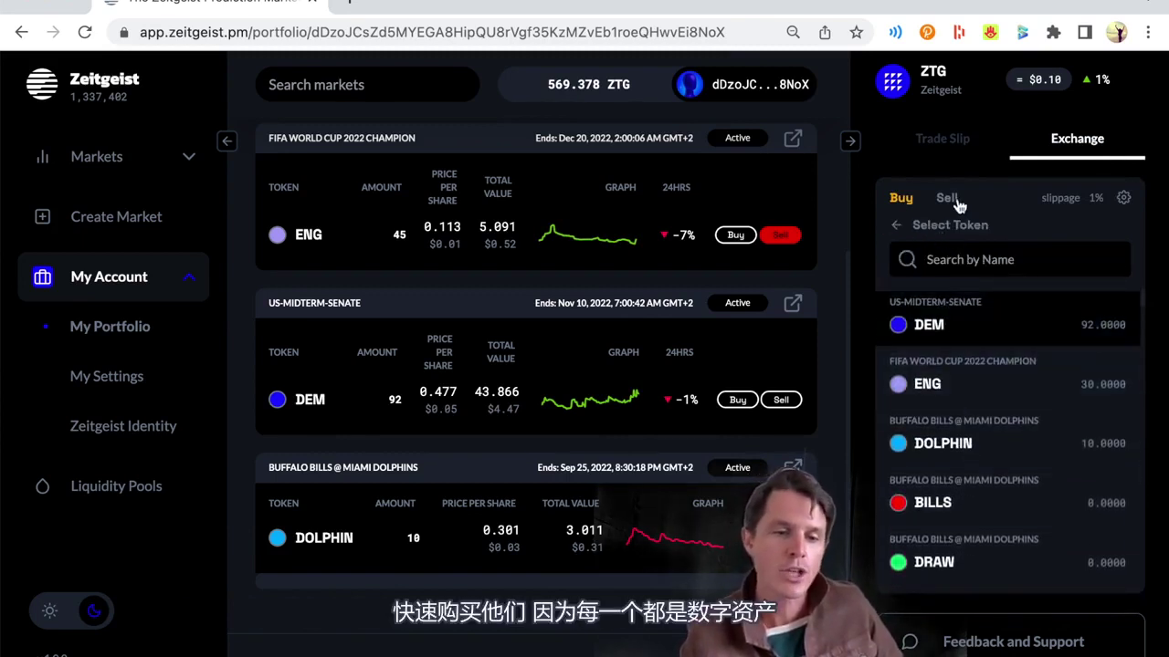
click(897, 226)
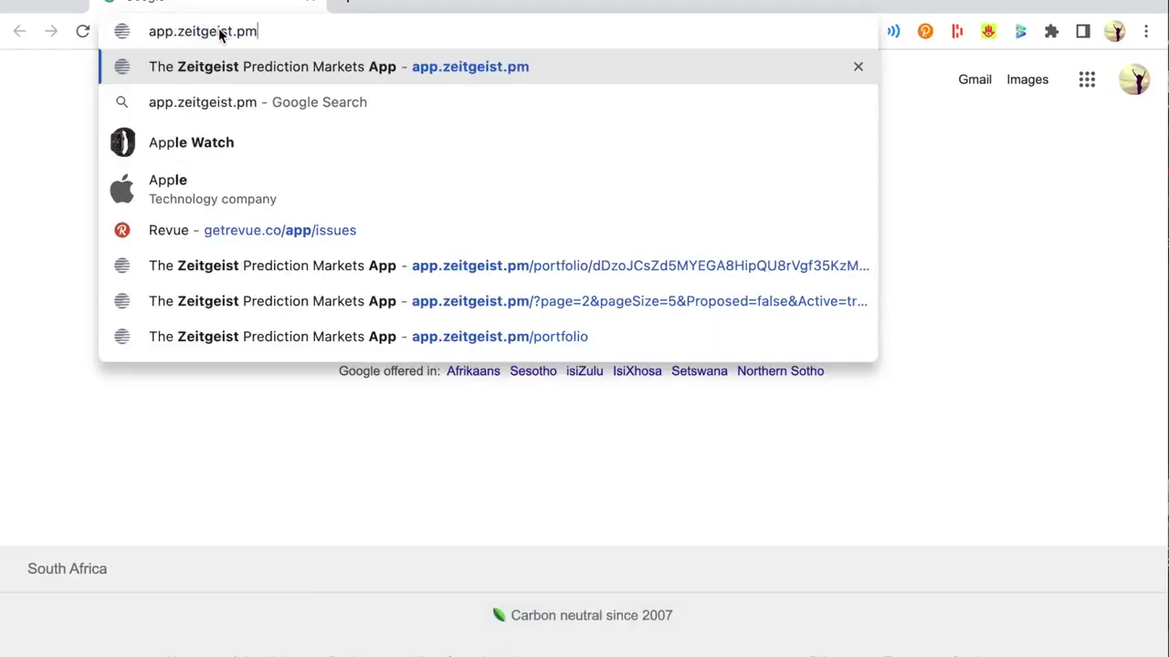
- Load the Zeitgeist app at app.zeitgeist.pm and open the Zeitgeist blog at blog.zeitgeist.pm
key(Return)
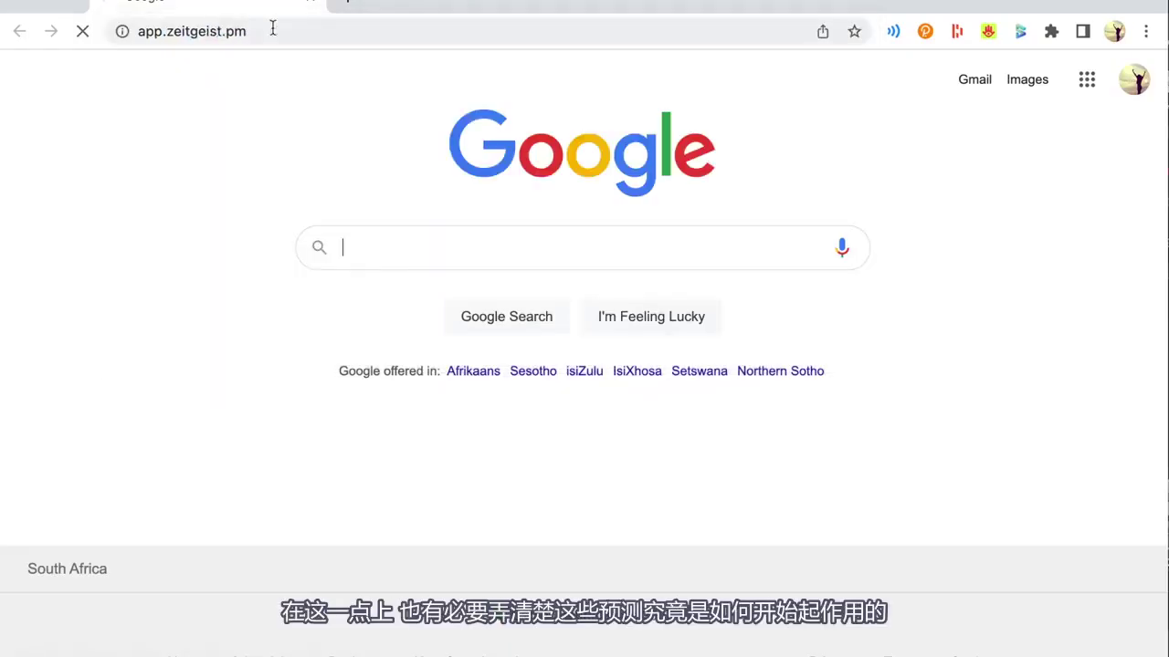
click(337, 28)
text(blog.z)
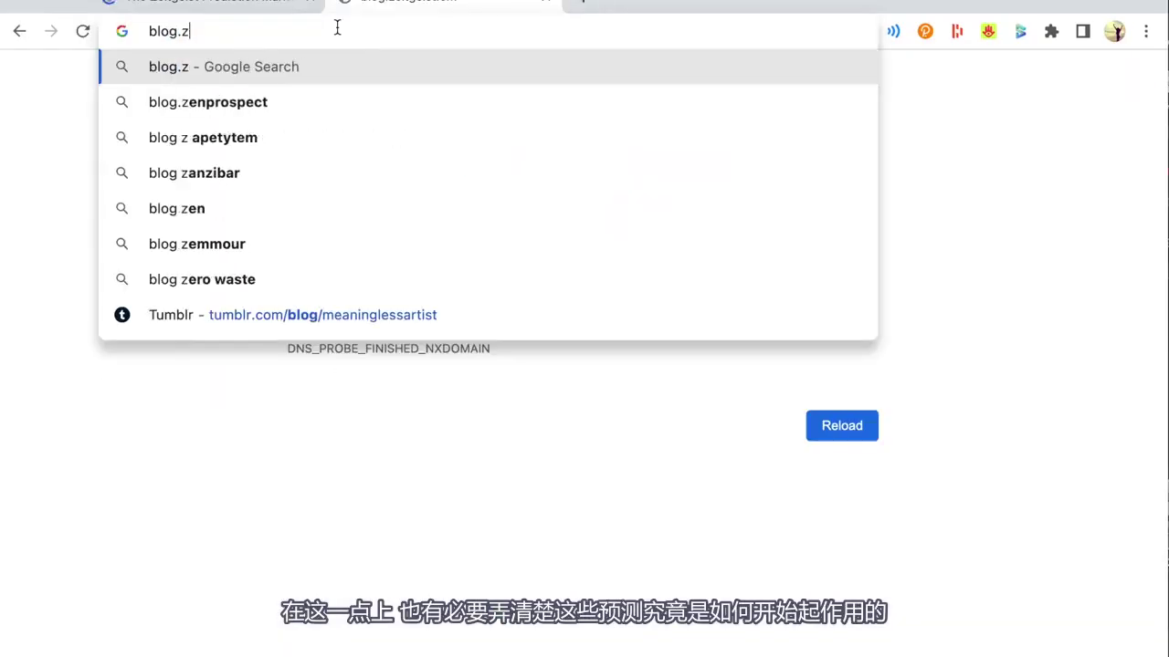
text(eitgeist.p)
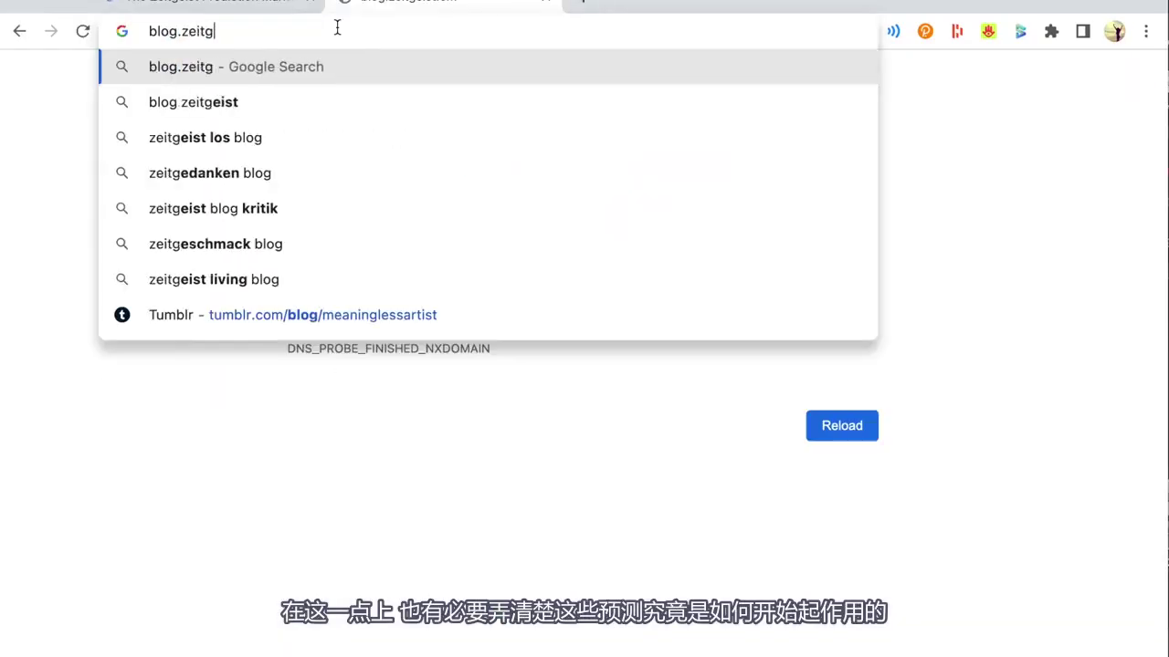
text(m)
key(Return)
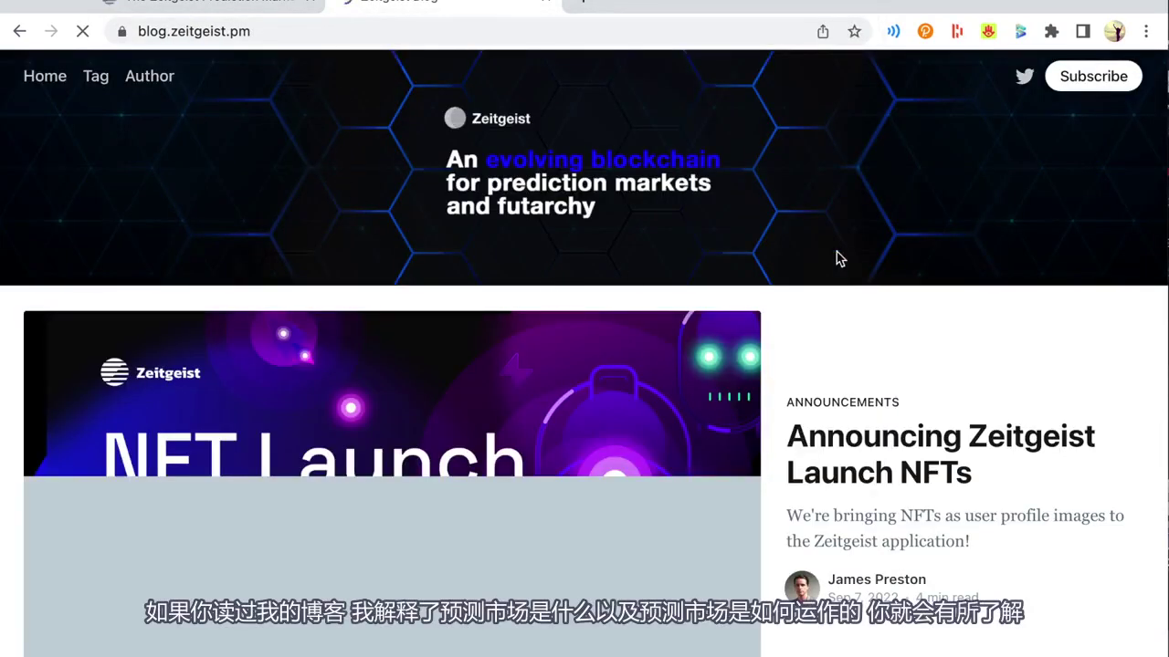
scroll(837, 253, down, 6)
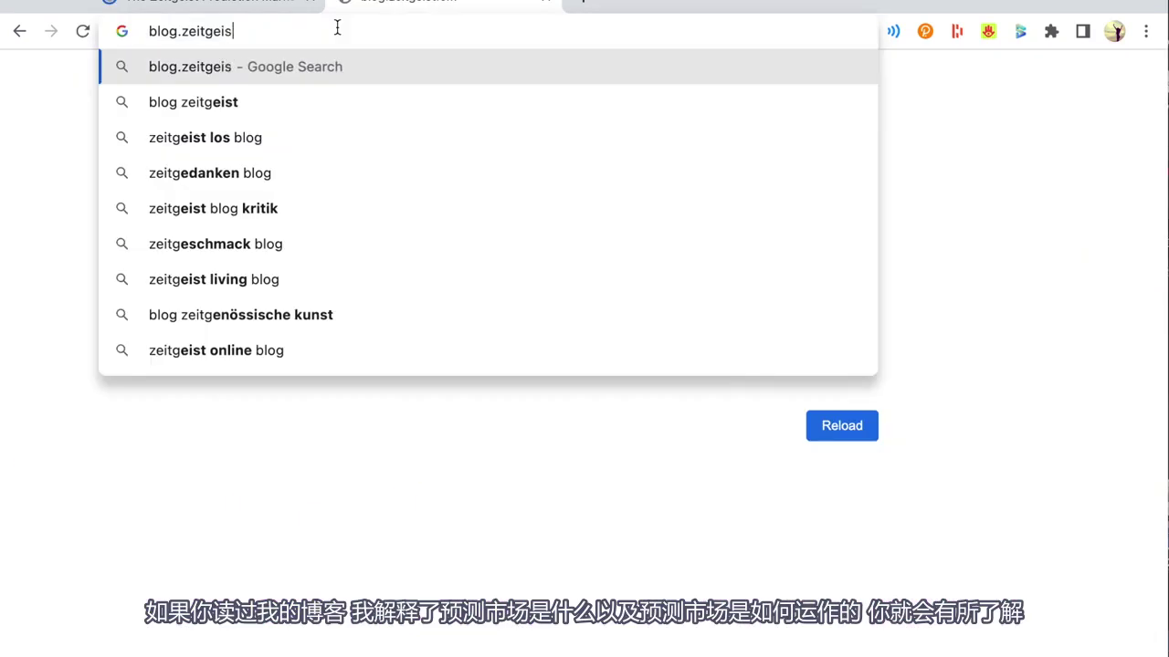
text(t.pm)
key(Return)
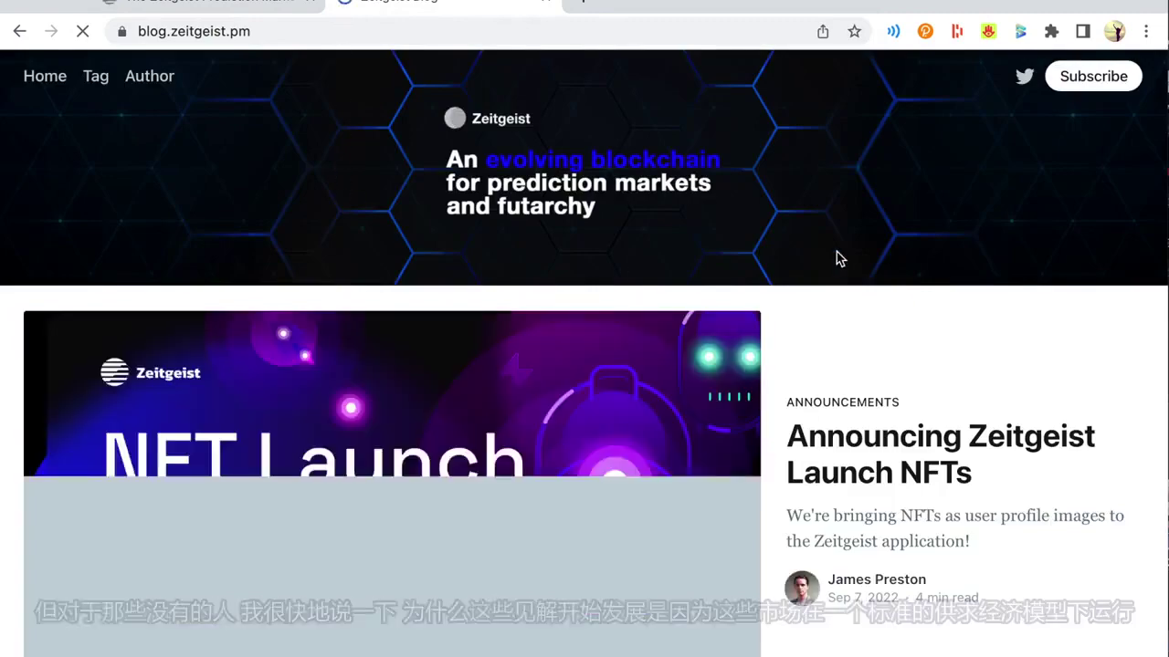
- Find and open the blog tutorial "So, What Exactly ARE Prediction Markets?"
scroll(836, 251, down, 1)
scroll(836, 255, down, 15)
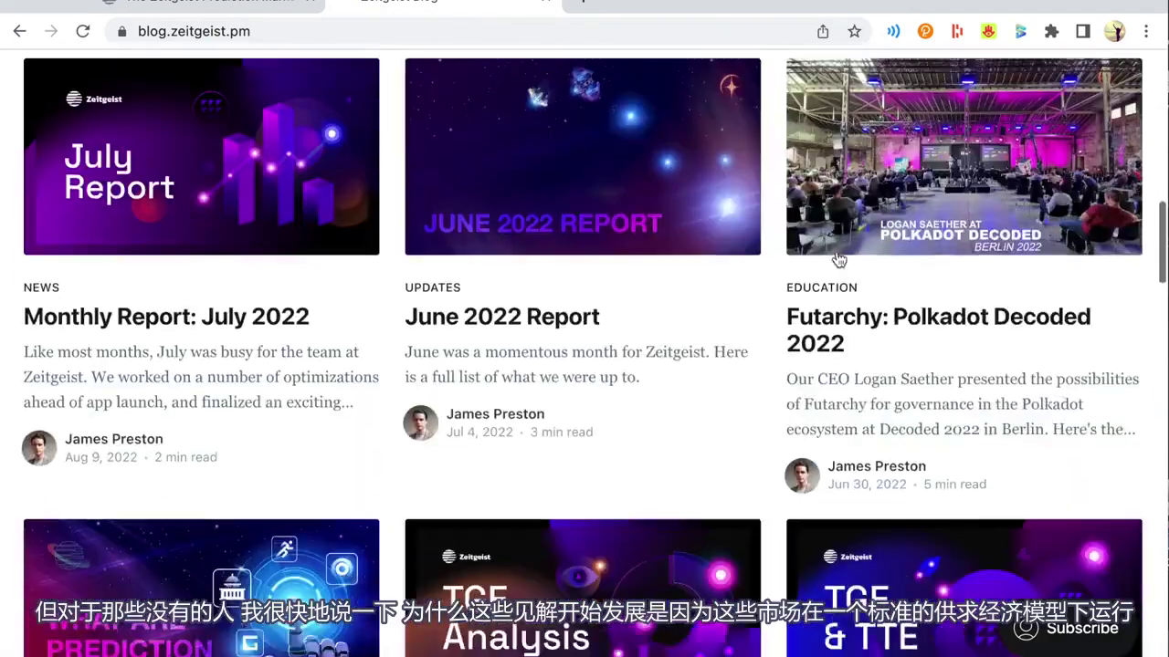
scroll(839, 259, down, 1)
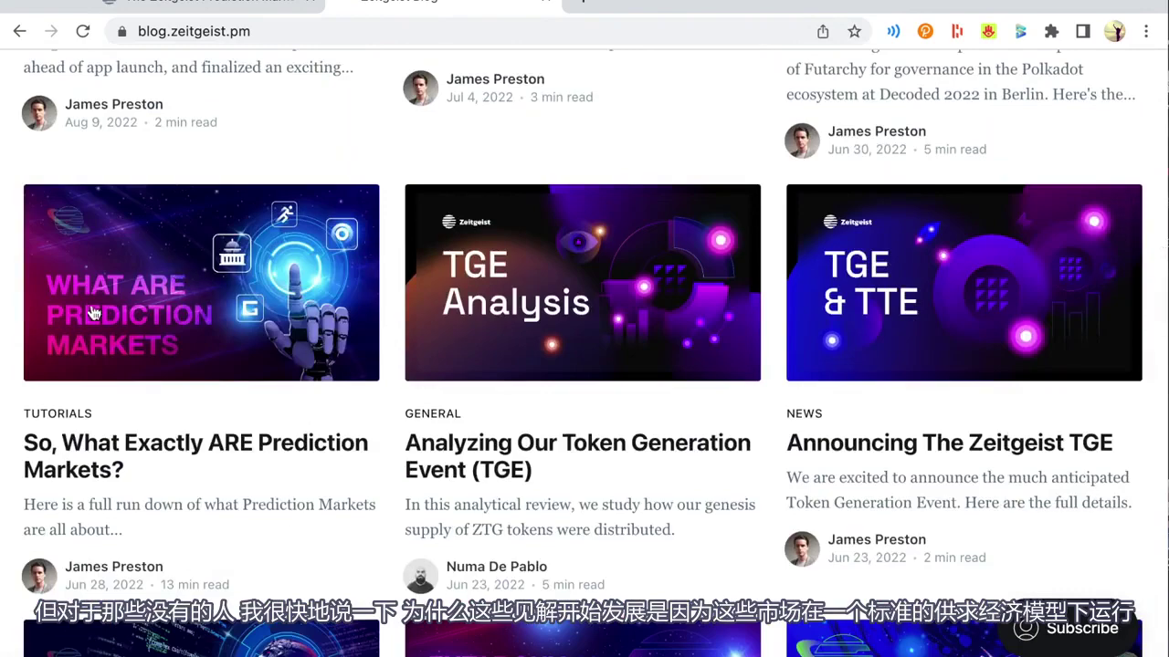
click(199, 367)
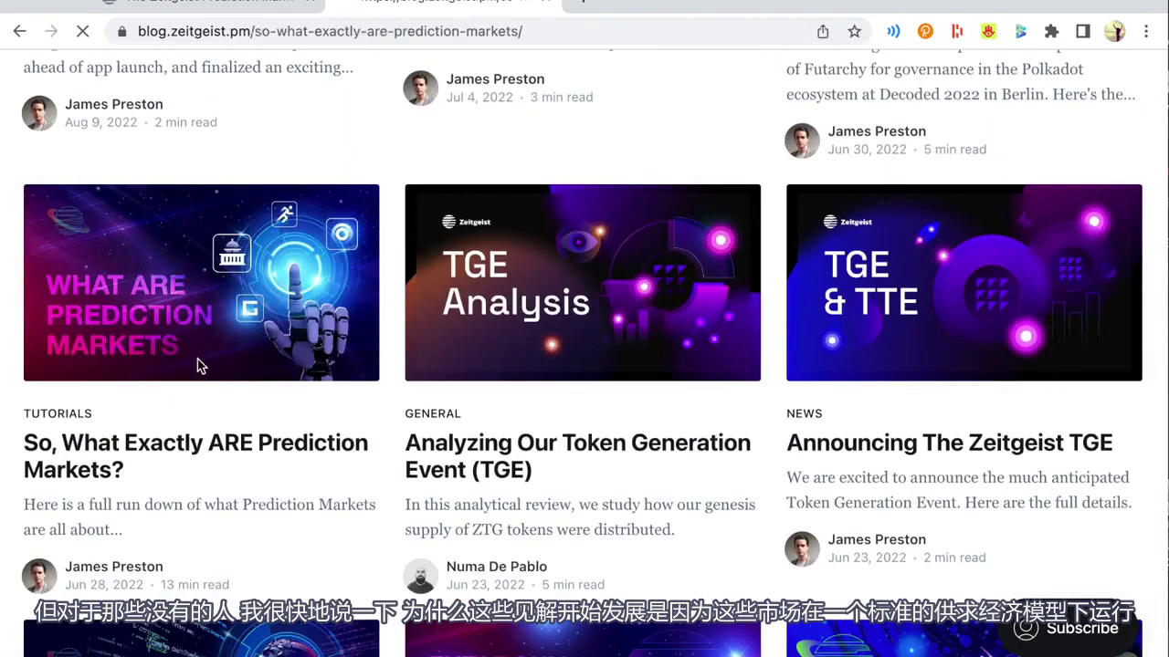
- Read the article from The Gist through the prediction market definition and World Cup example, and highlight the paragraph about openness
scroll(712, 313, down, 2)
scroll(711, 313, down, 15)
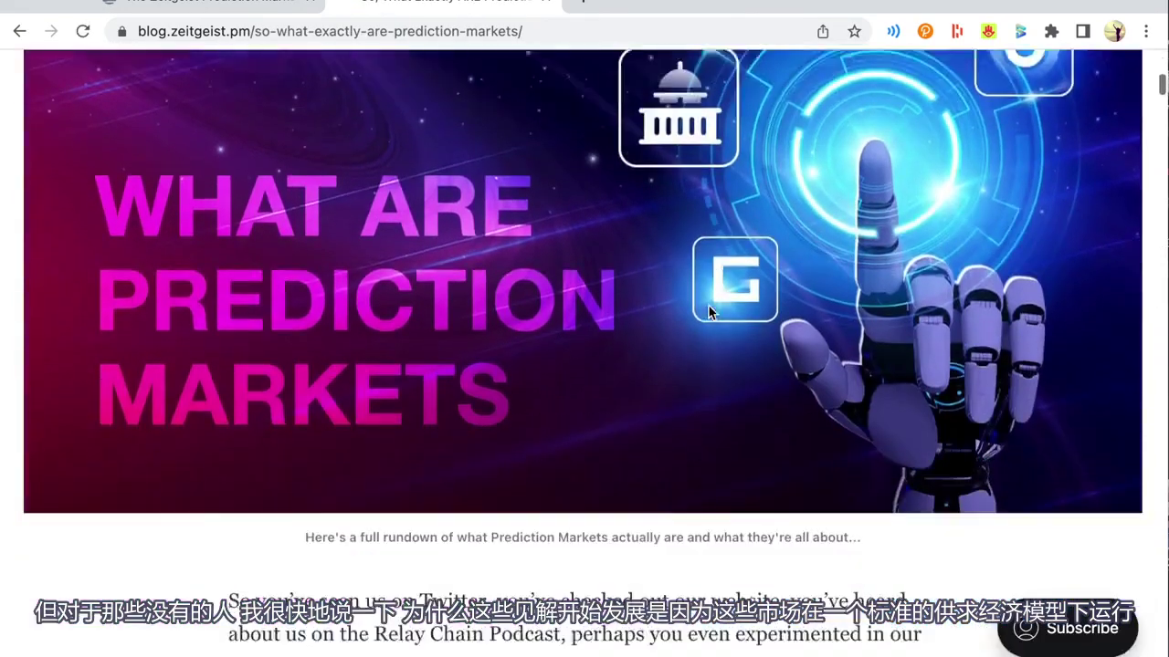
scroll(711, 313, down, 2)
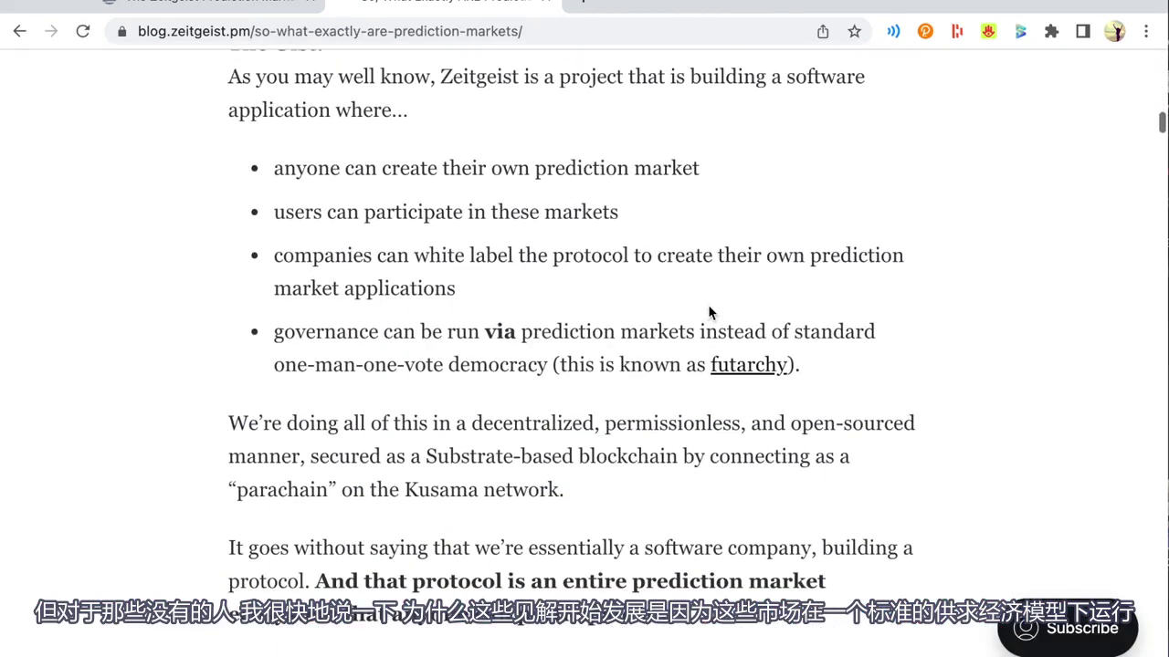
scroll(711, 313, up, 1)
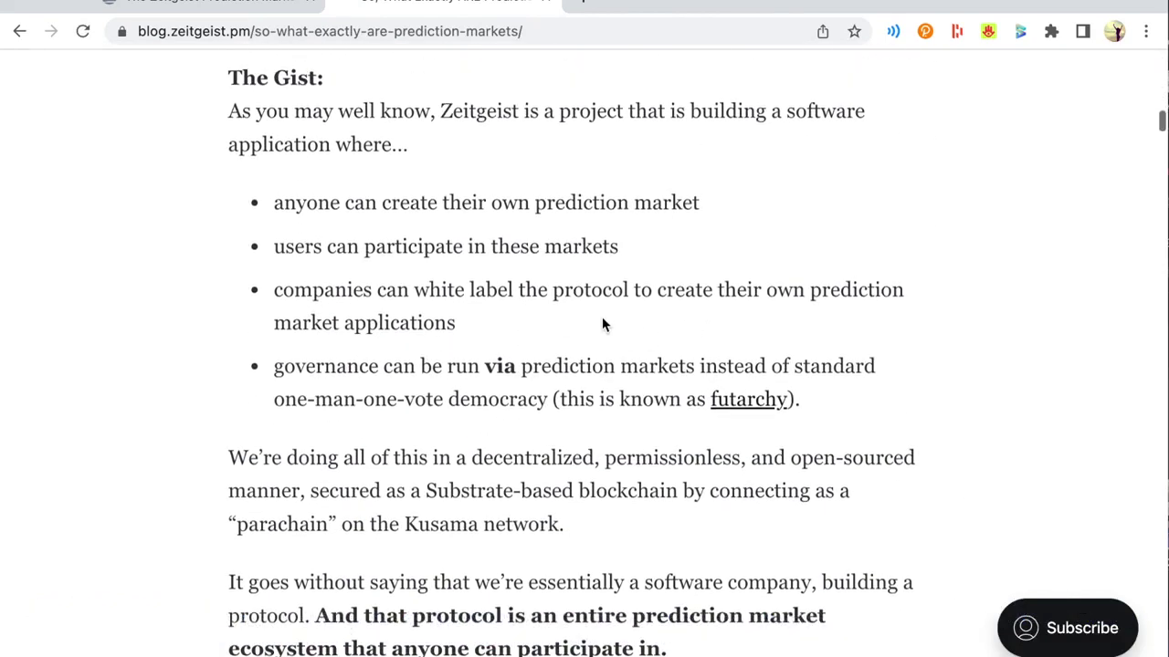
scroll(603, 324, down, 5)
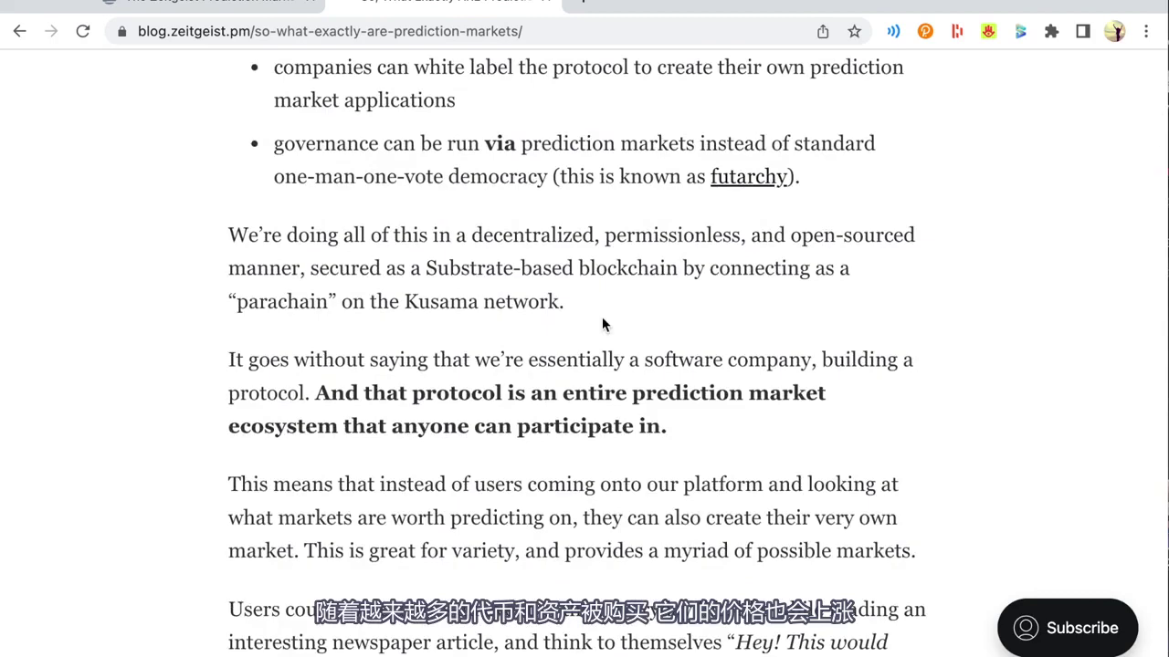
scroll(603, 322, down, 10)
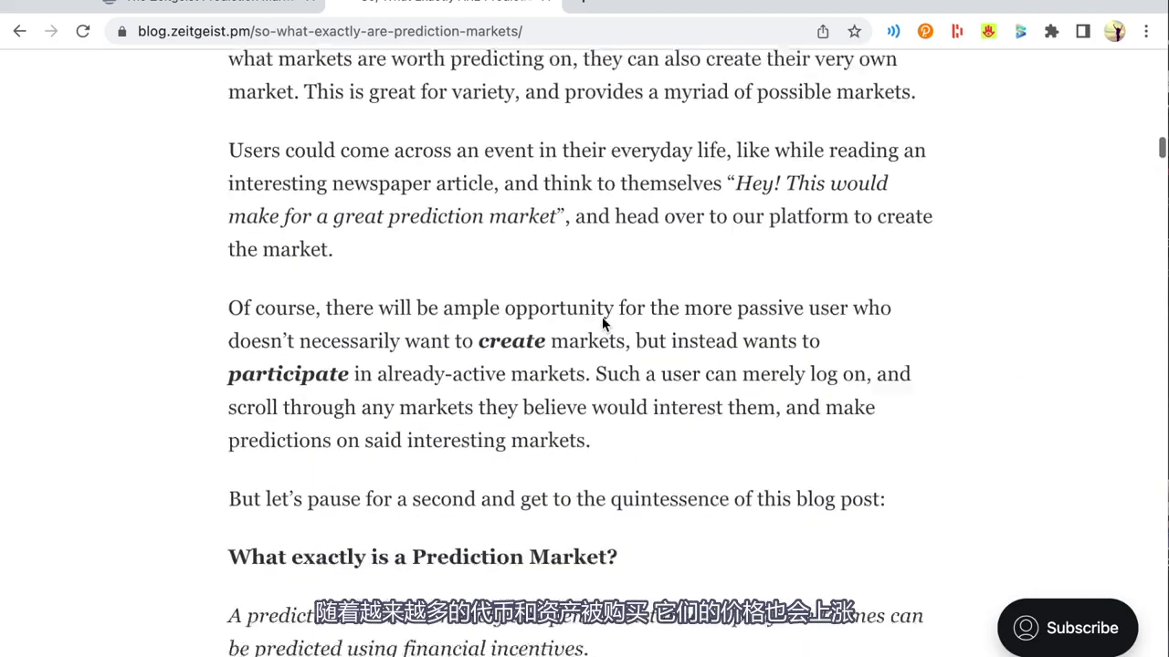
scroll(602, 317, down, 8)
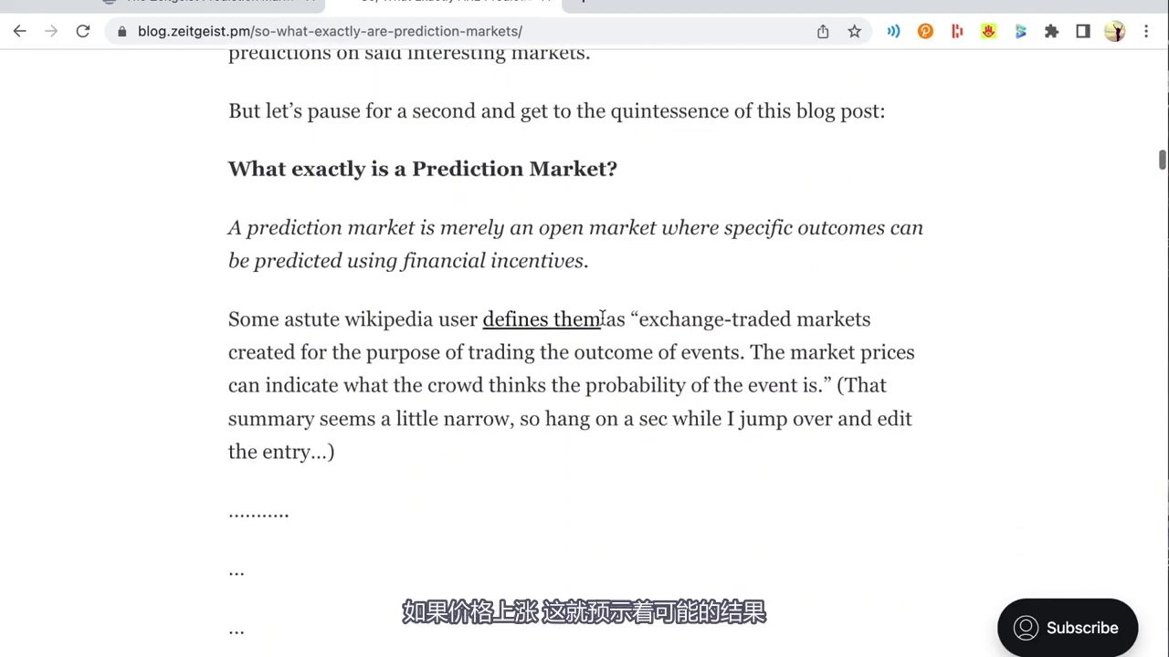
scroll(602, 317, down, 5)
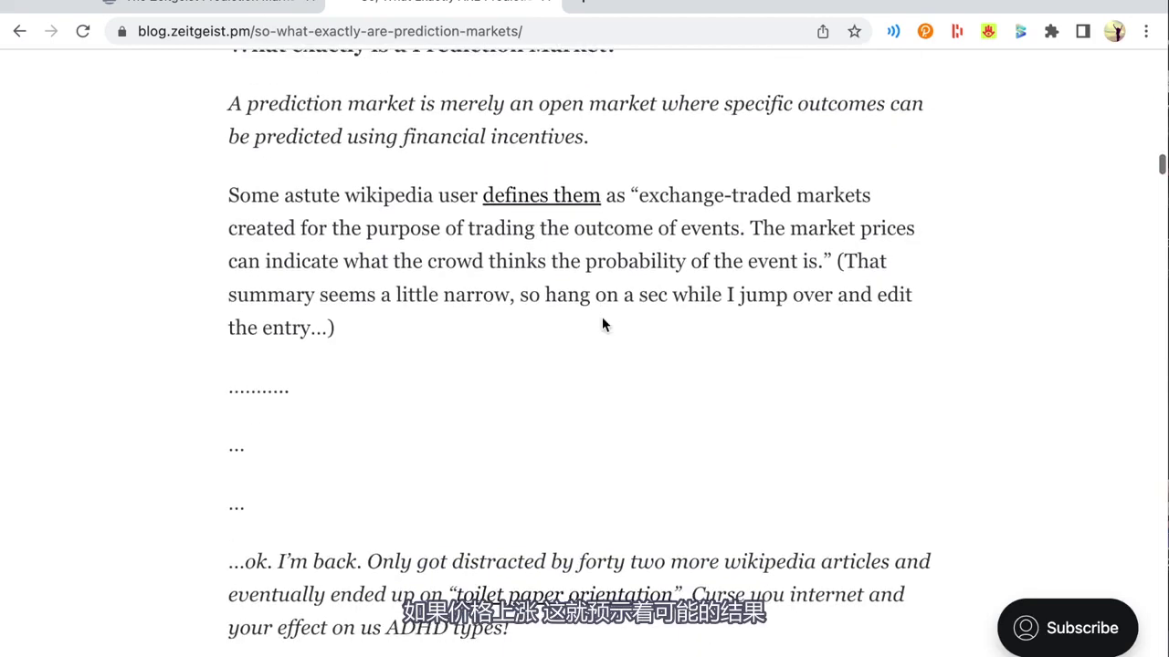
scroll(602, 322, down, 6)
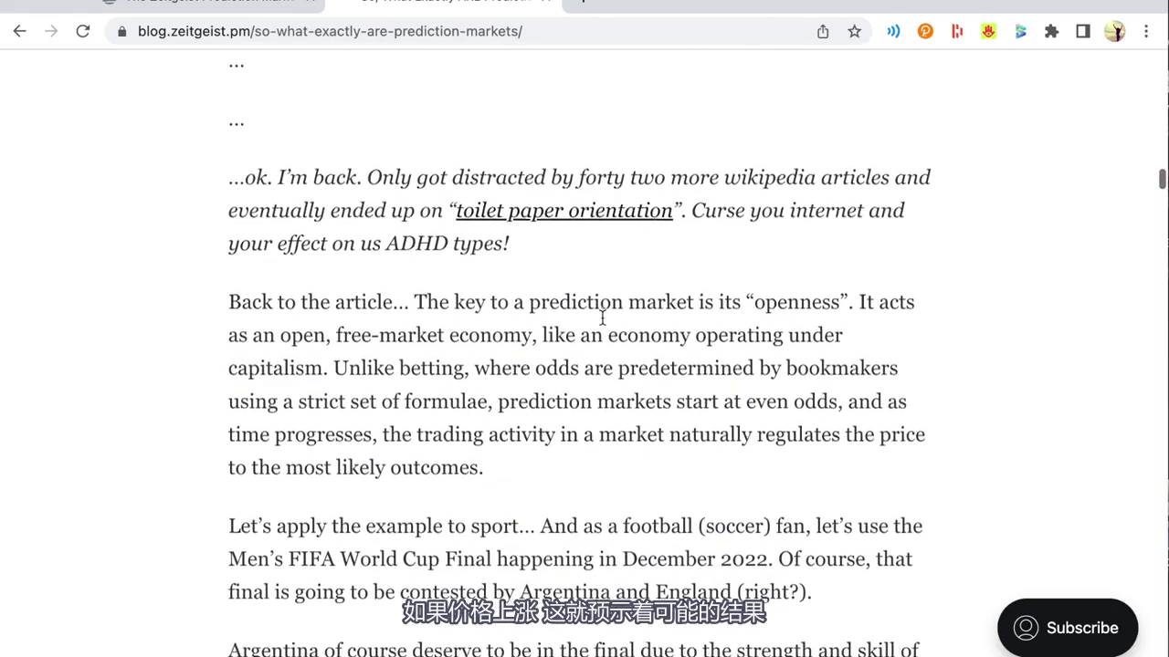
scroll(603, 296, down, 1)
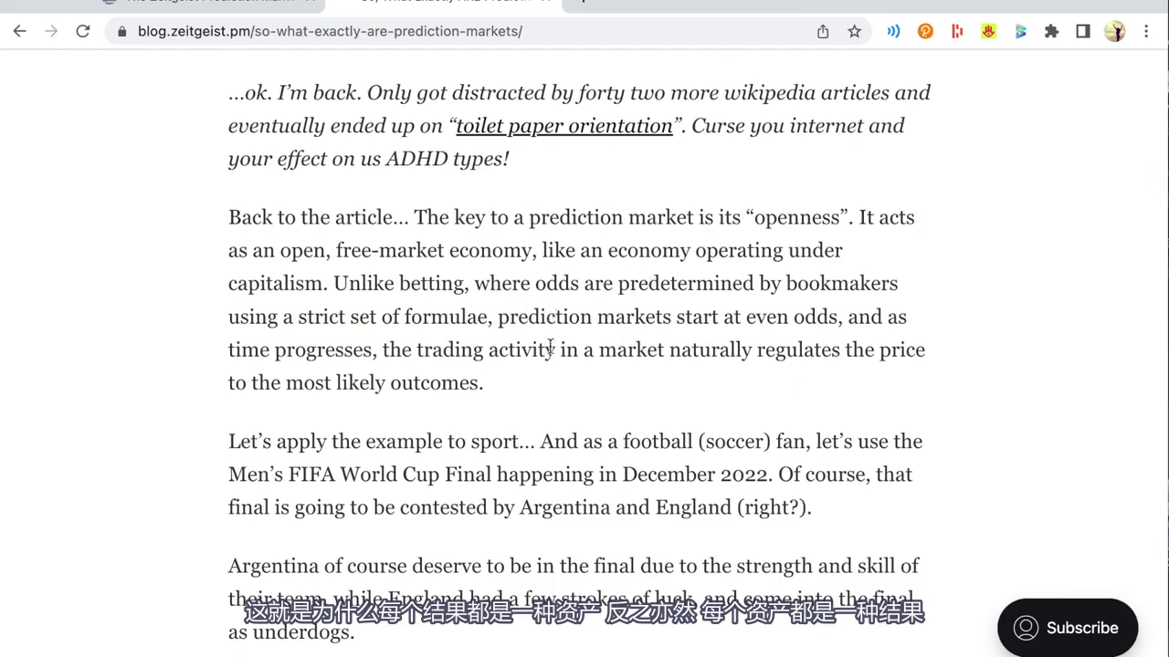
drag(482, 384, 202, 218)
- Switch back to the 2022 FIFA World Cup market and examine its price chart and the outcome tokens' implied percentages and values
key(ctrl+shift+Tab)
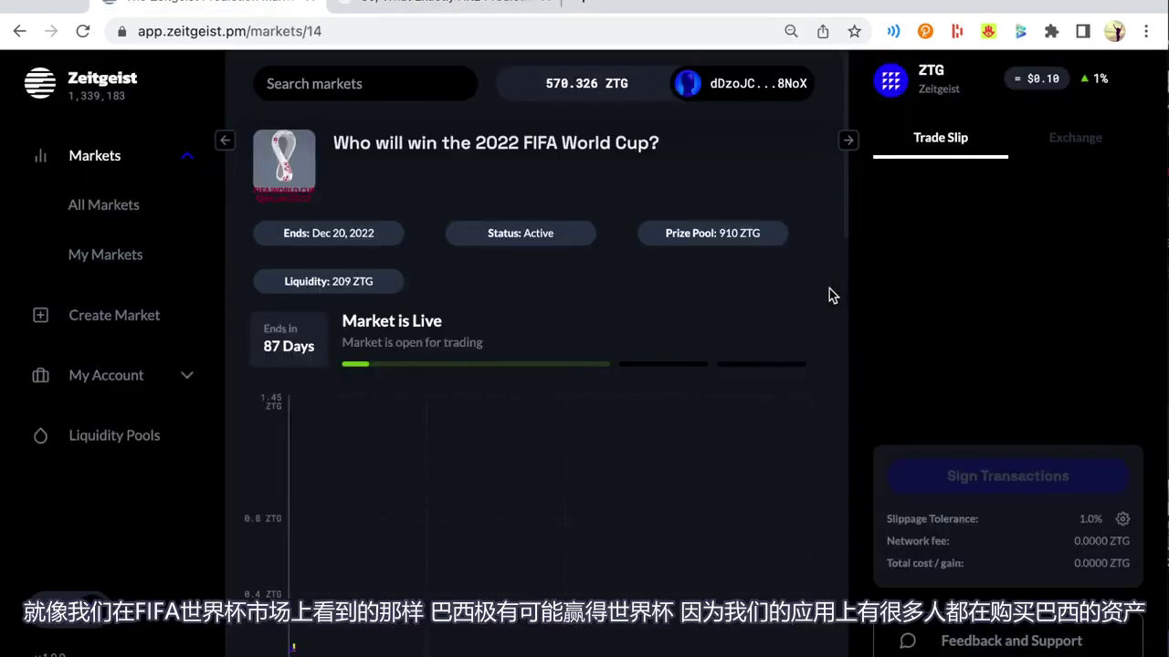
scroll(829, 288, down, 3)
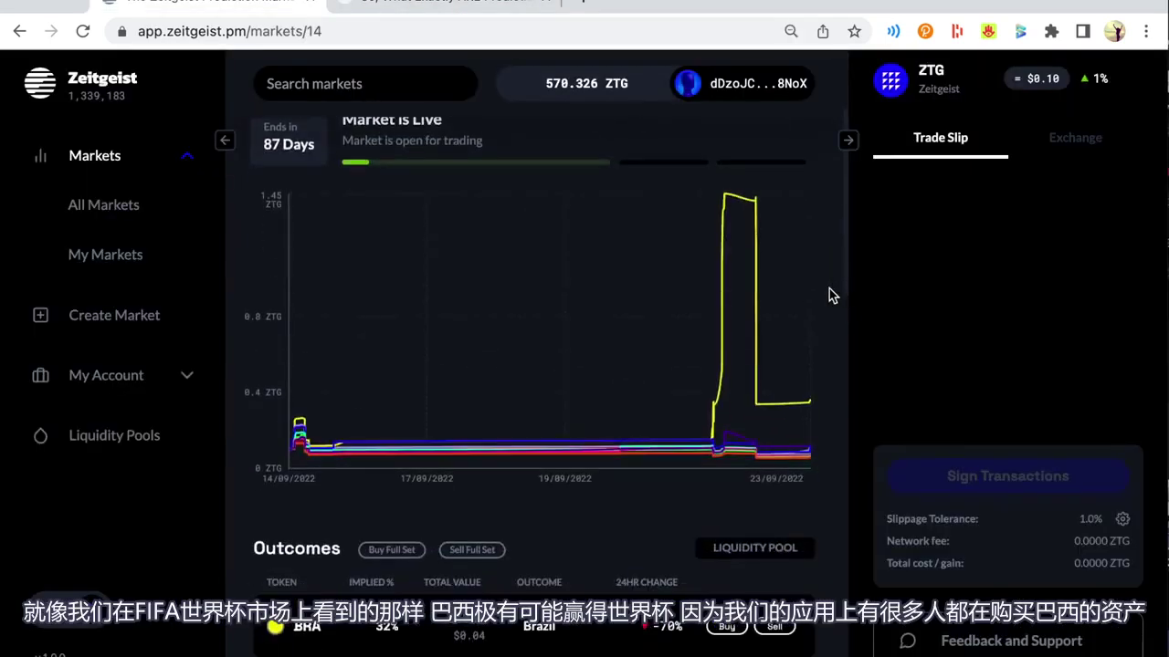
scroll(832, 294, down, 4)
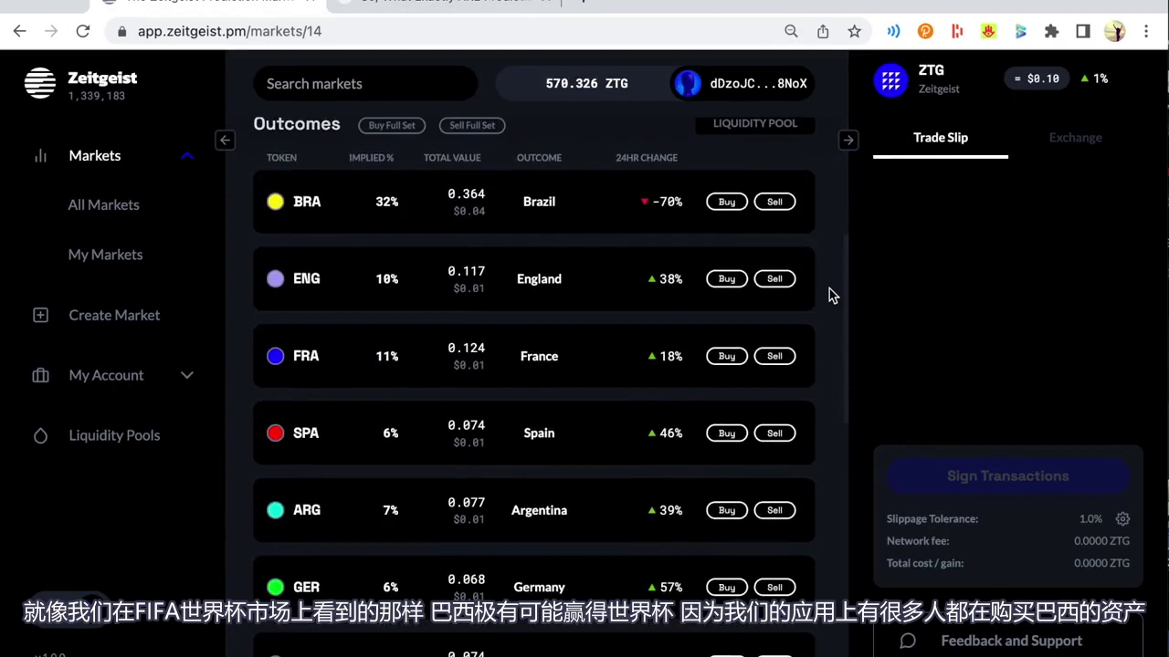
scroll(830, 288, up, 1)
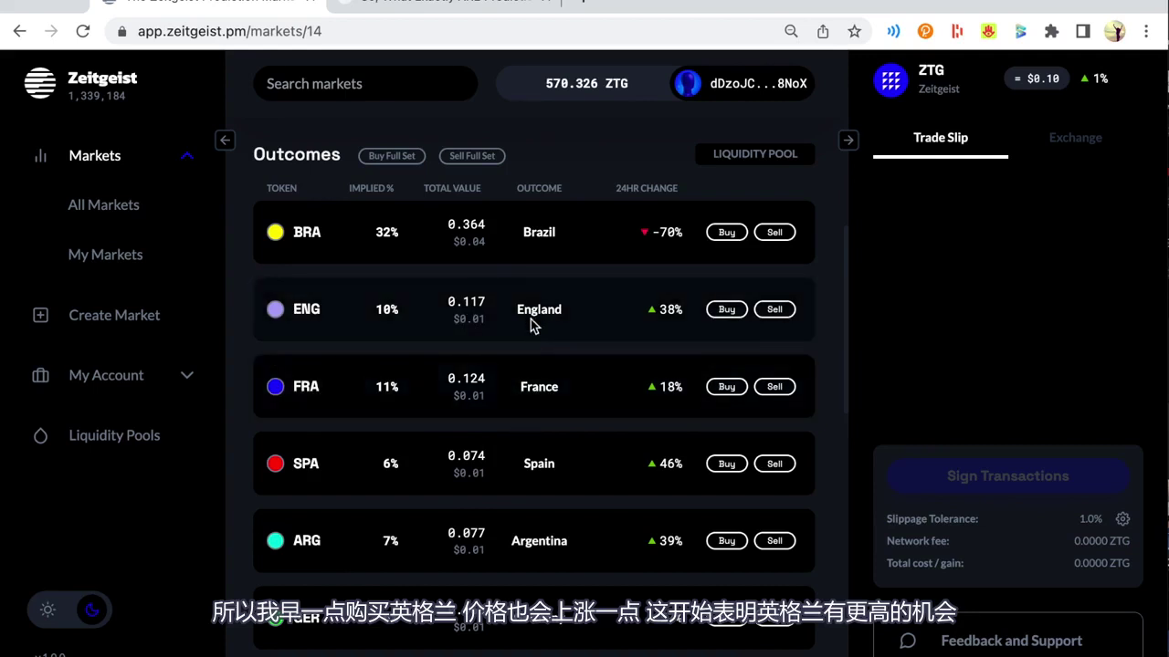
scroll(533, 326, up, 1)
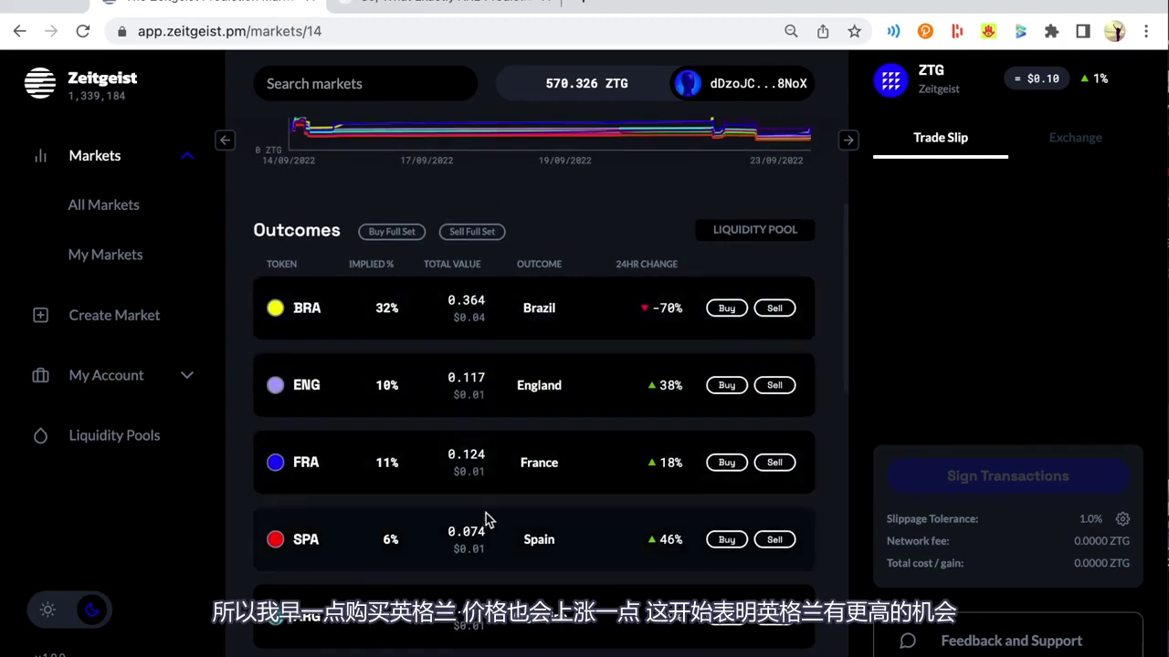
scroll(485, 518, down, 3)
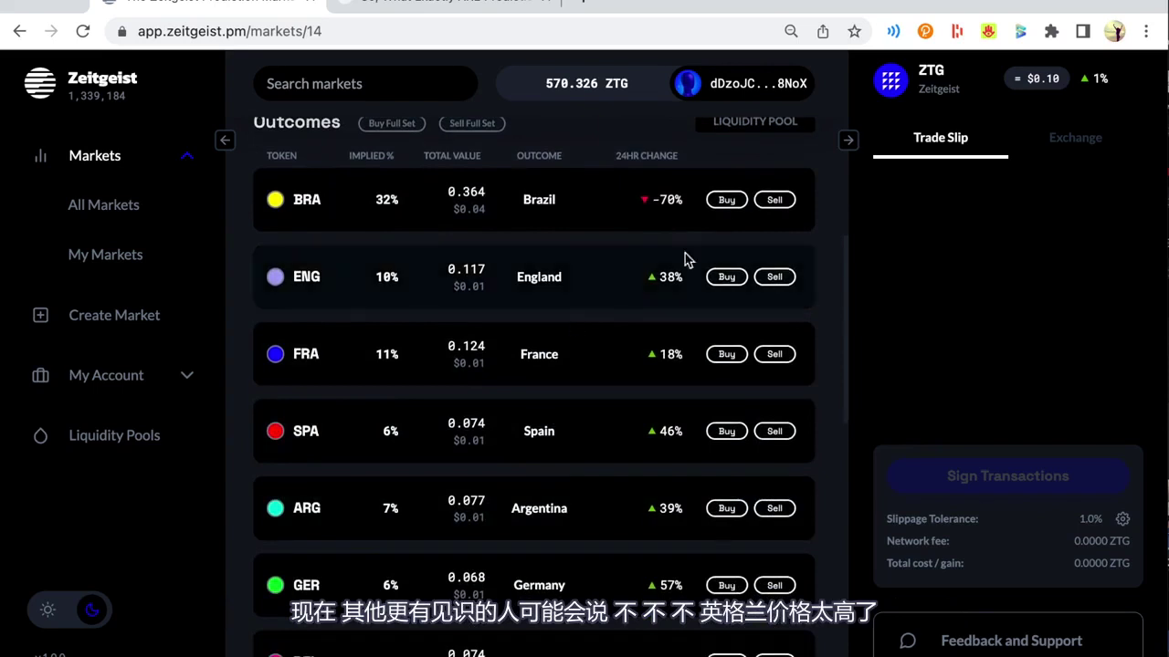
scroll(534, 325, up, 3)
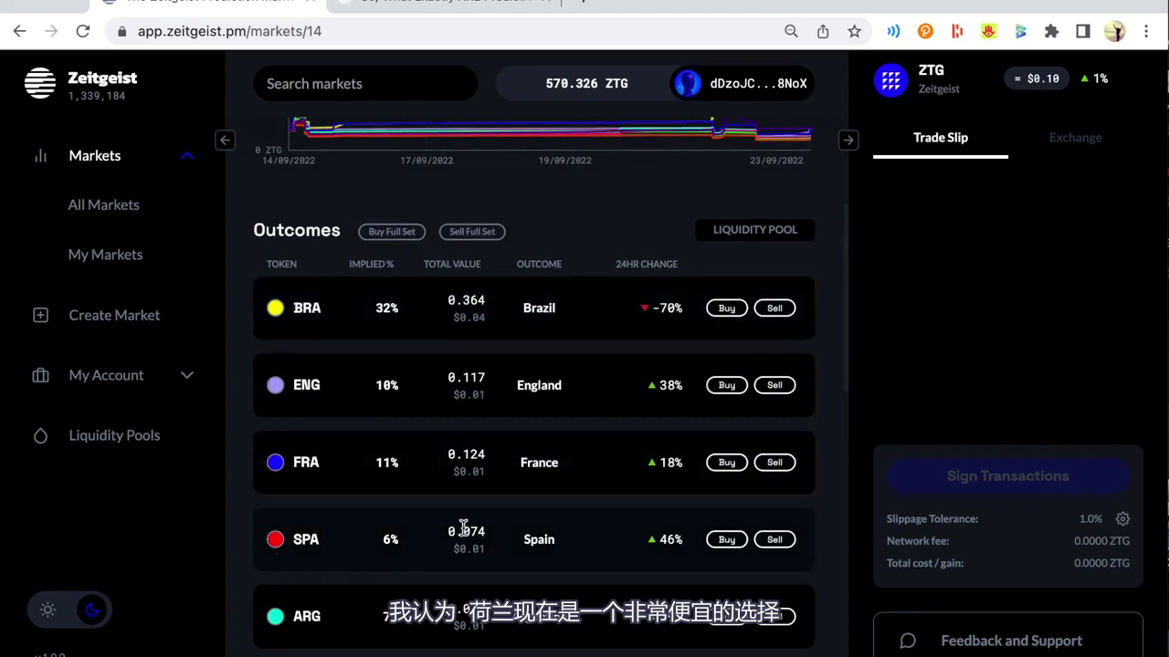
scroll(485, 511, down, 2)
scroll(486, 512, down, 1)
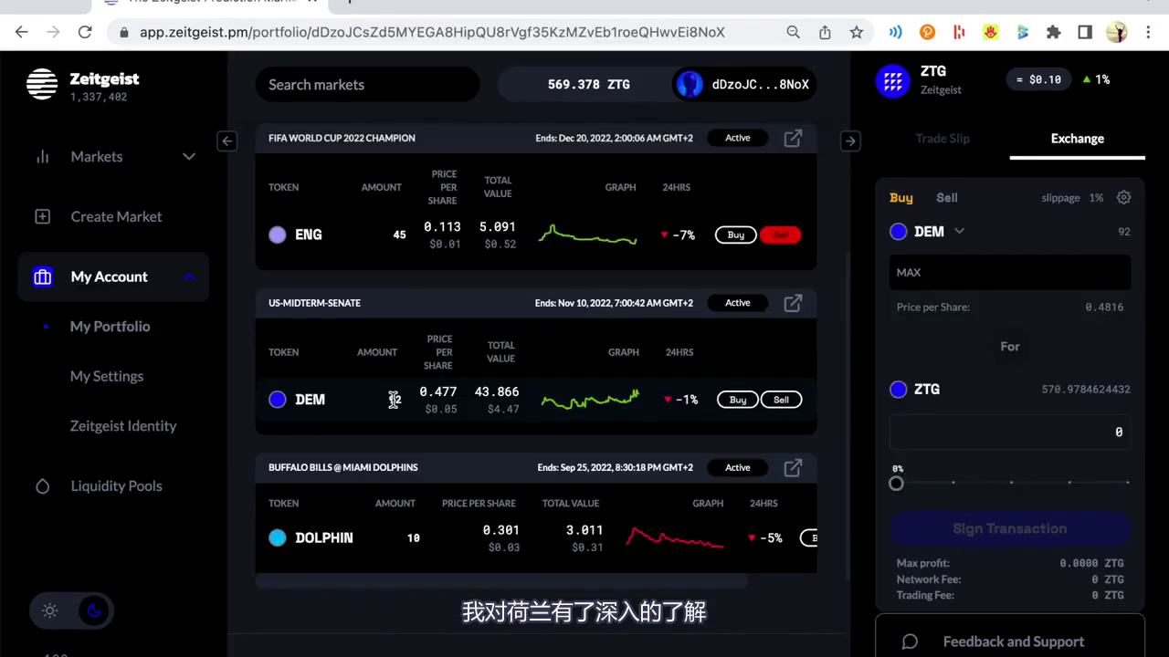
- Browse the Exchange's list of selectable tokens and switch back to the trade slip
click(954, 231)
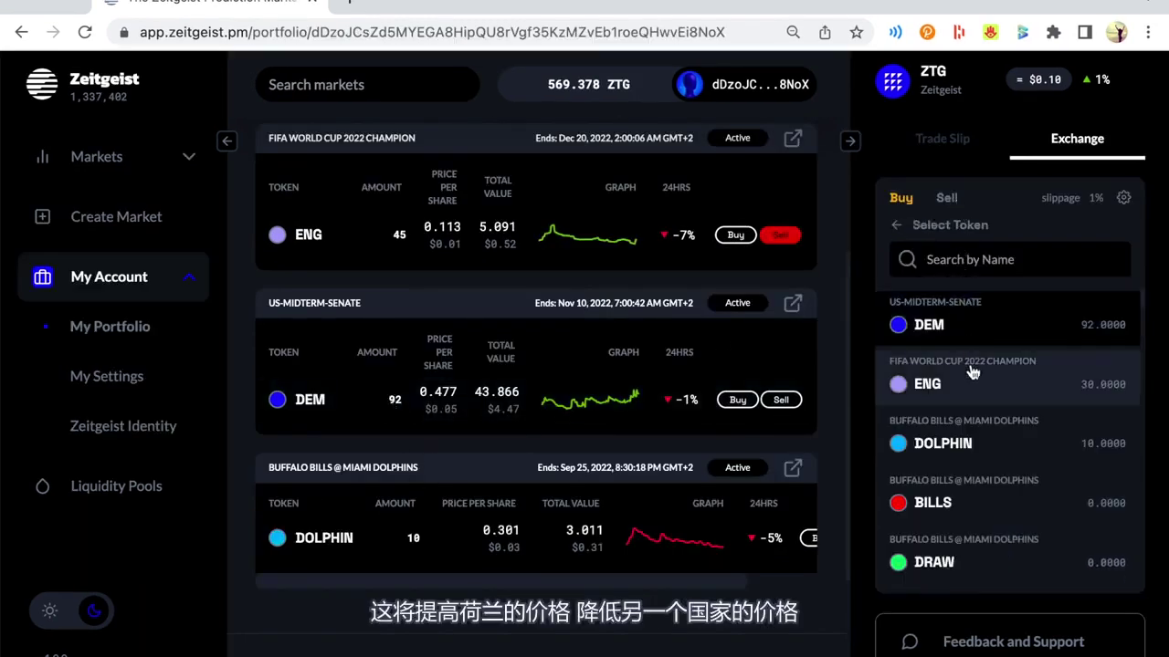
scroll(973, 371, down, 2)
scroll(973, 372, up, 1)
scroll(972, 372, up, 2)
click(941, 248)
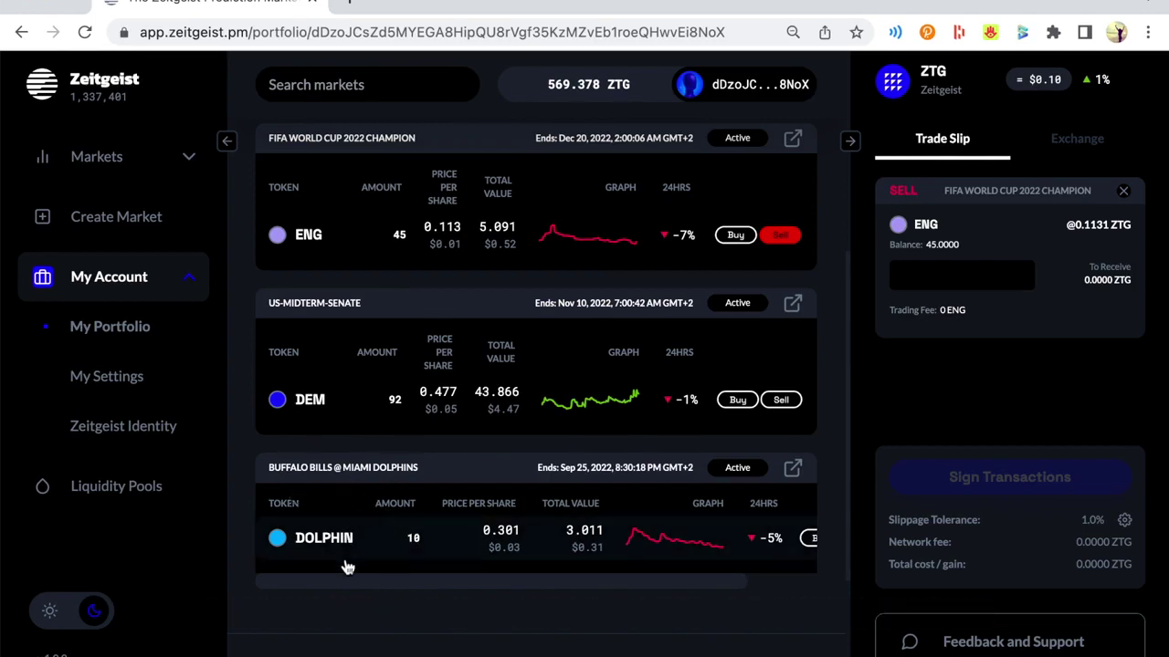
- Review the portfolio holdings, view the ENG token's asset page, and return to the portfolio
scroll(470, 485, up, 1)
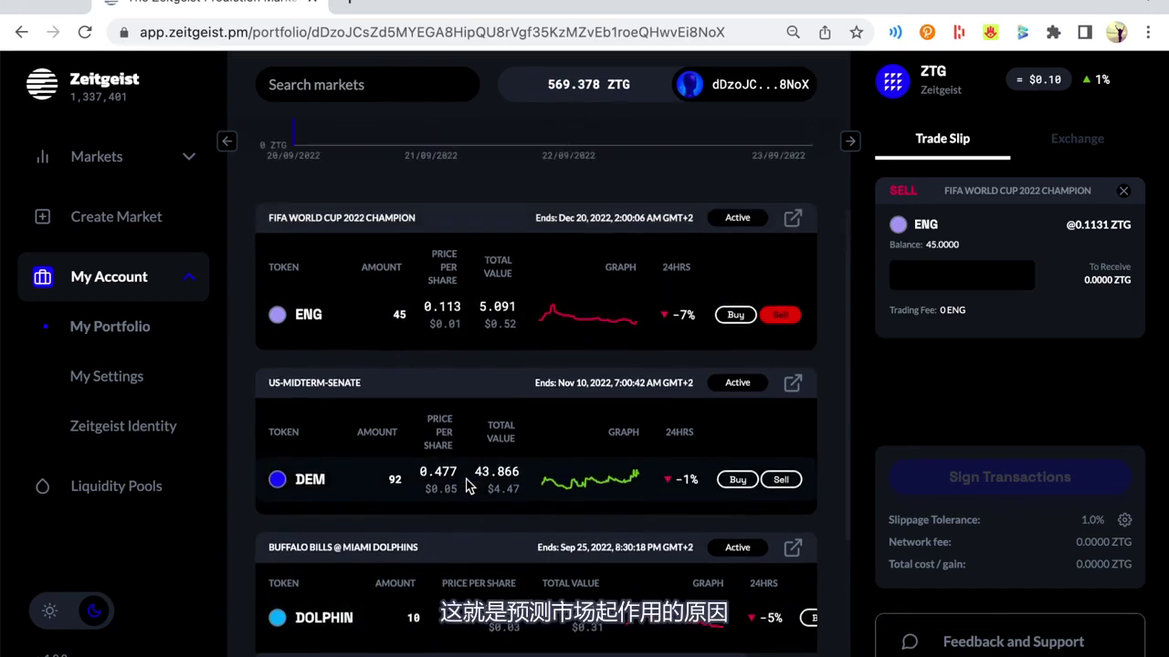
scroll(816, 366, up, 4)
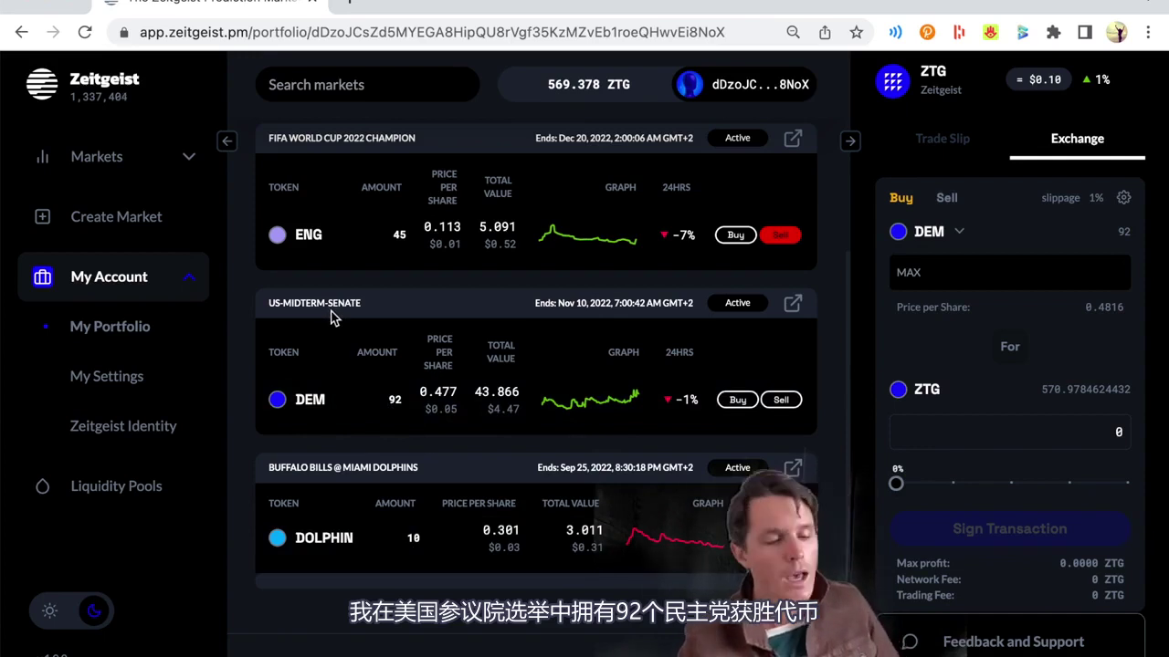
scroll(361, 343, up, 2)
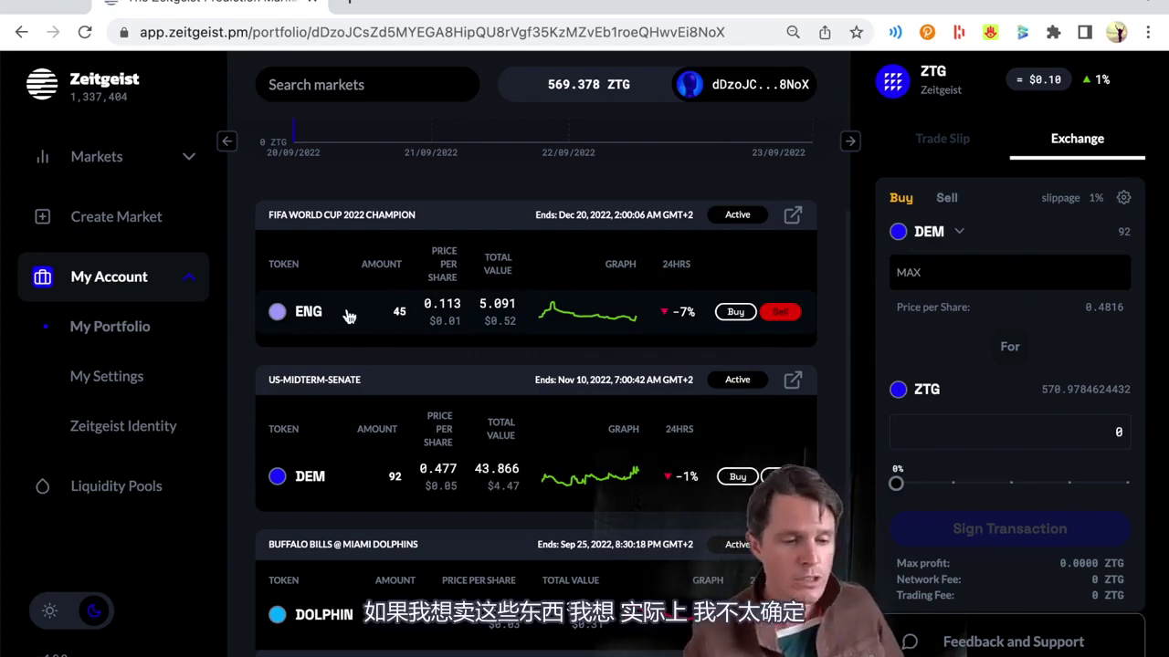
click(348, 316)
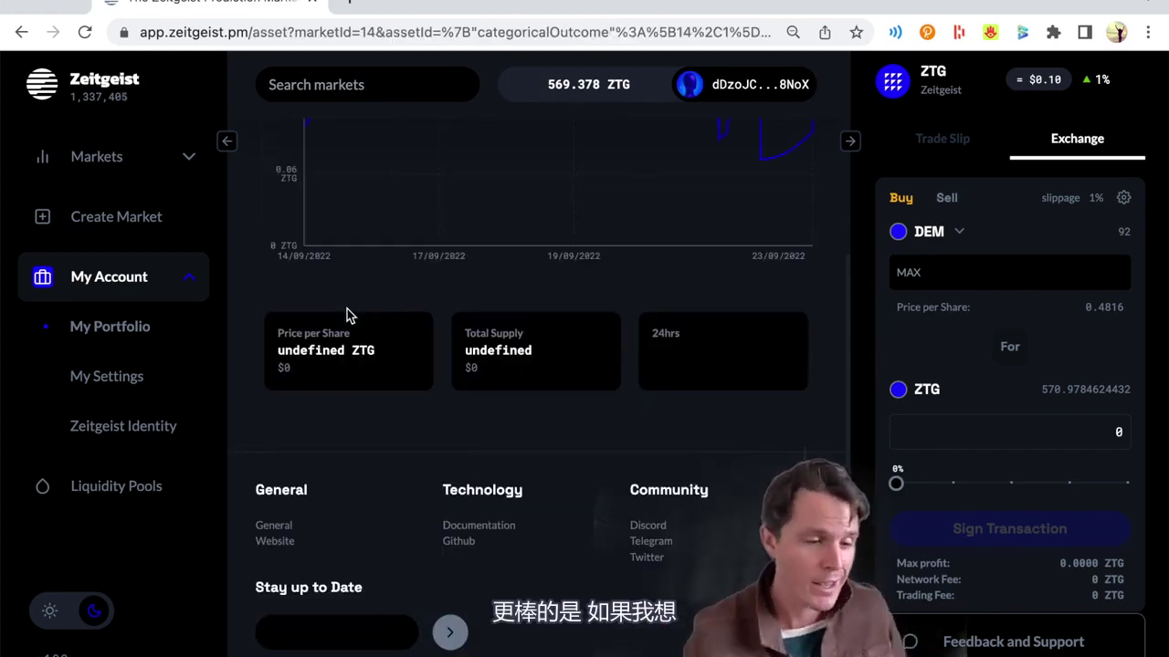
click(97, 336)
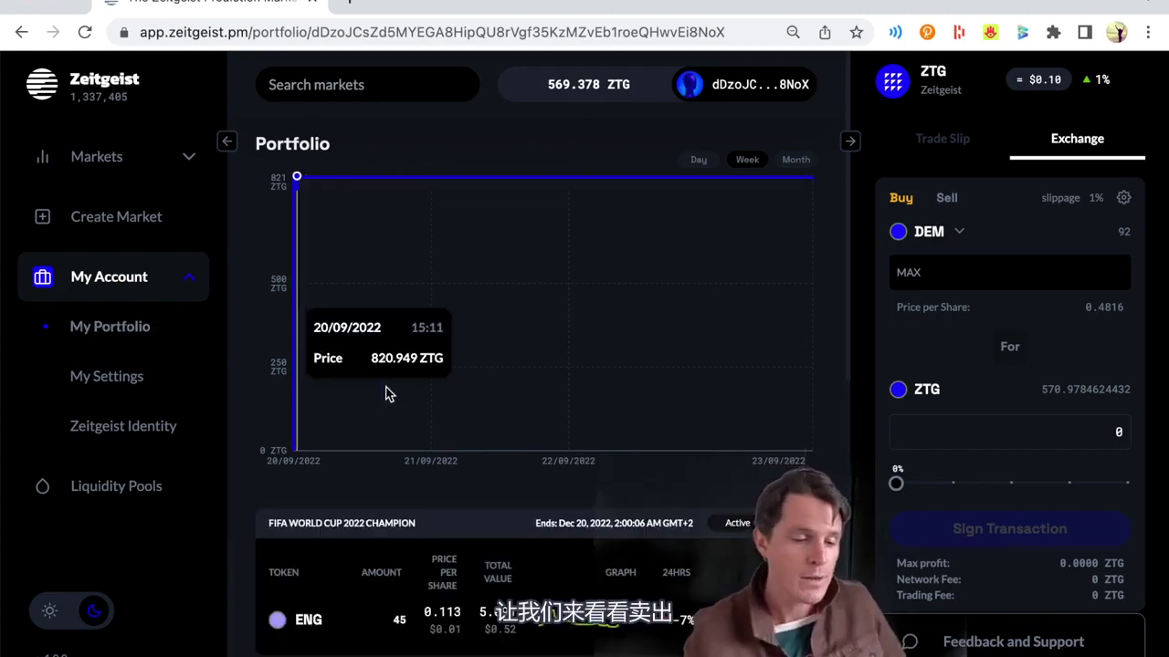
- Add a sell order for 12 DEM tokens from the US-MIDTERM-SENATE market to the trade slip
scroll(385, 393, down, 3)
scroll(385, 392, down, 2)
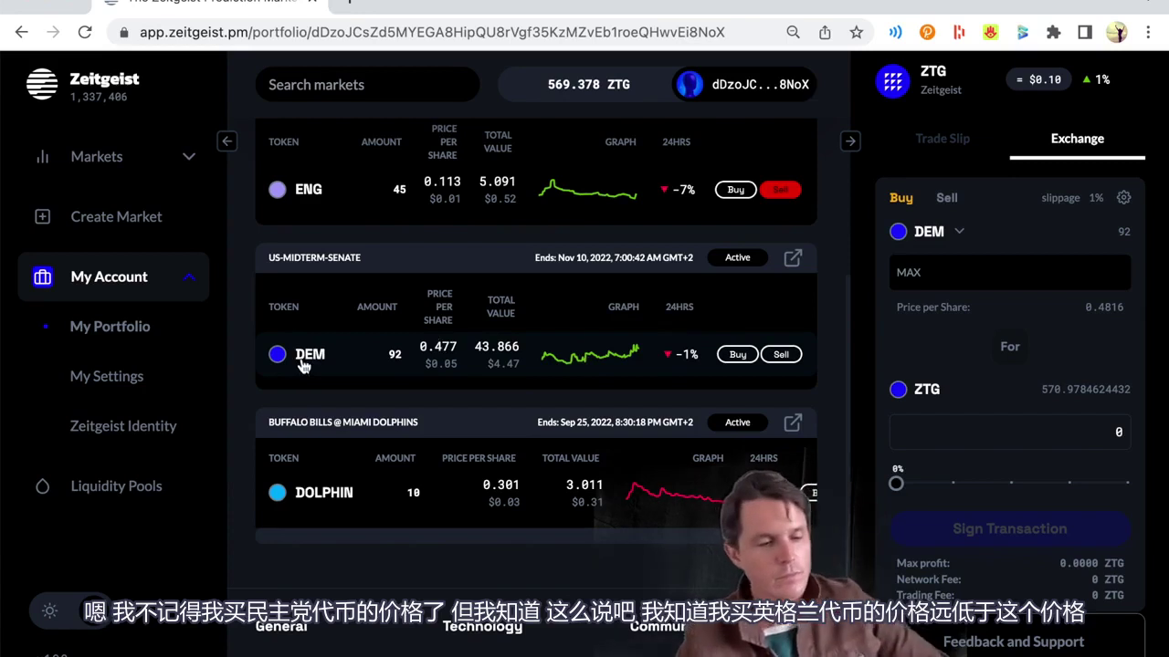
scroll(398, 357, up, 2)
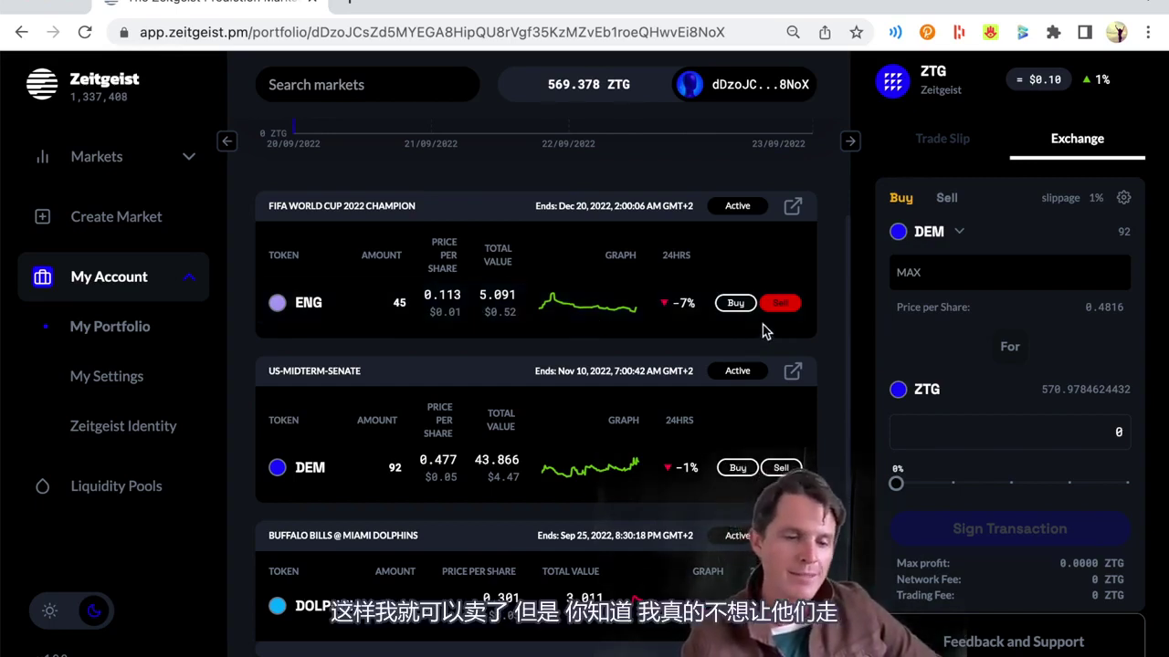
scroll(626, 339, down, 1)
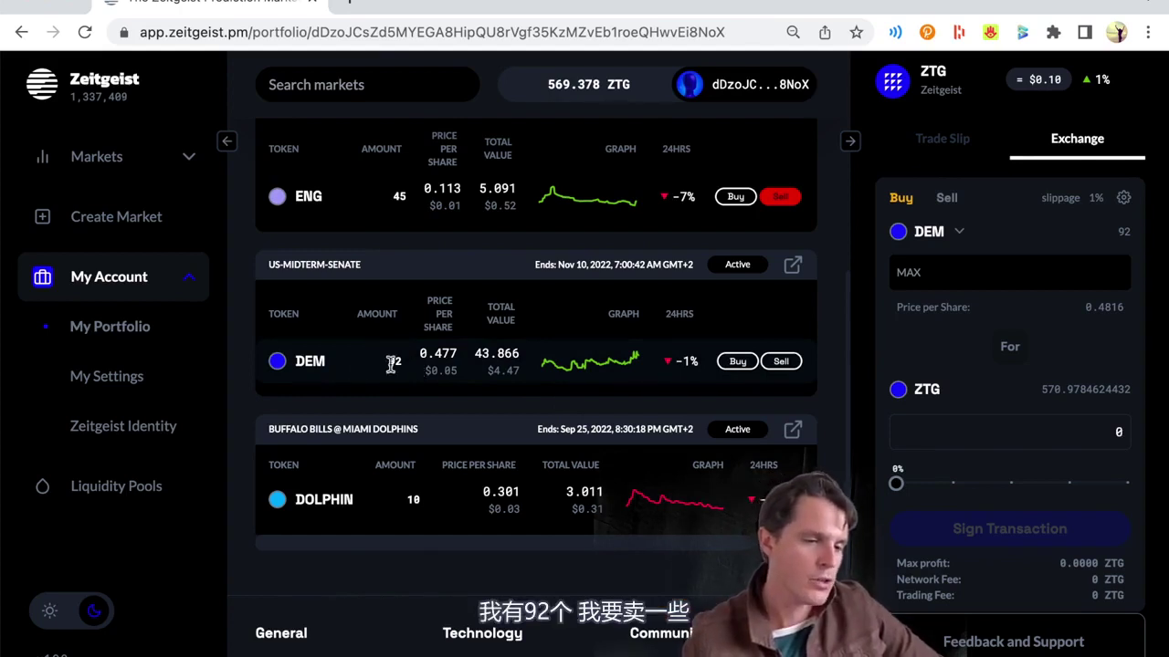
click(778, 362)
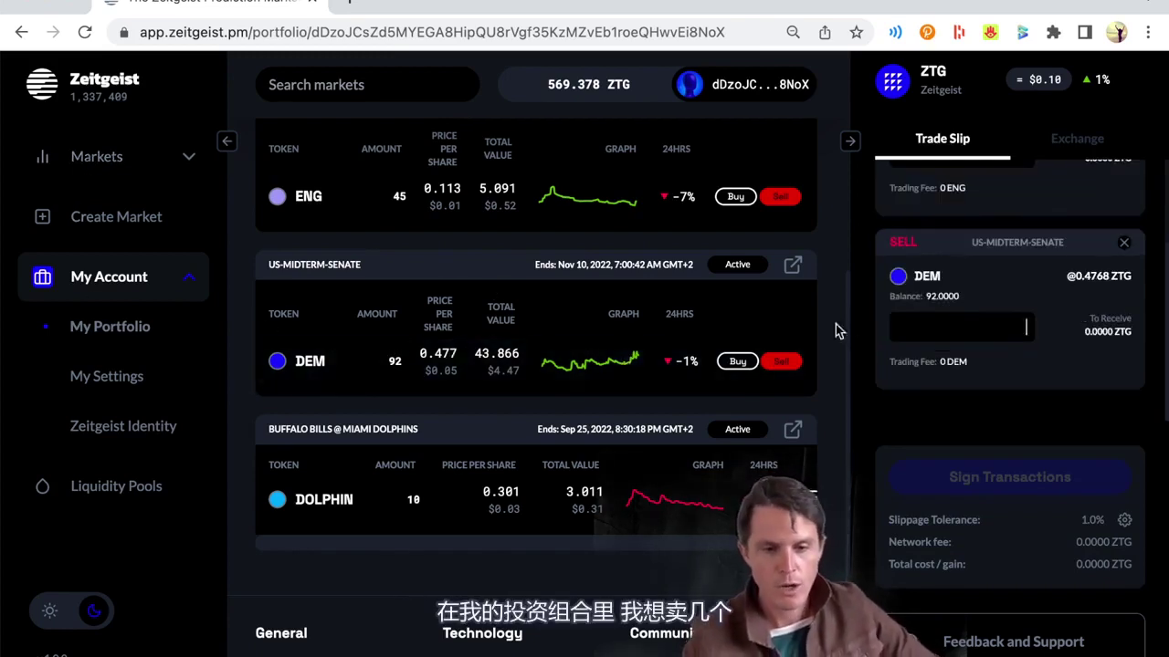
text(12)
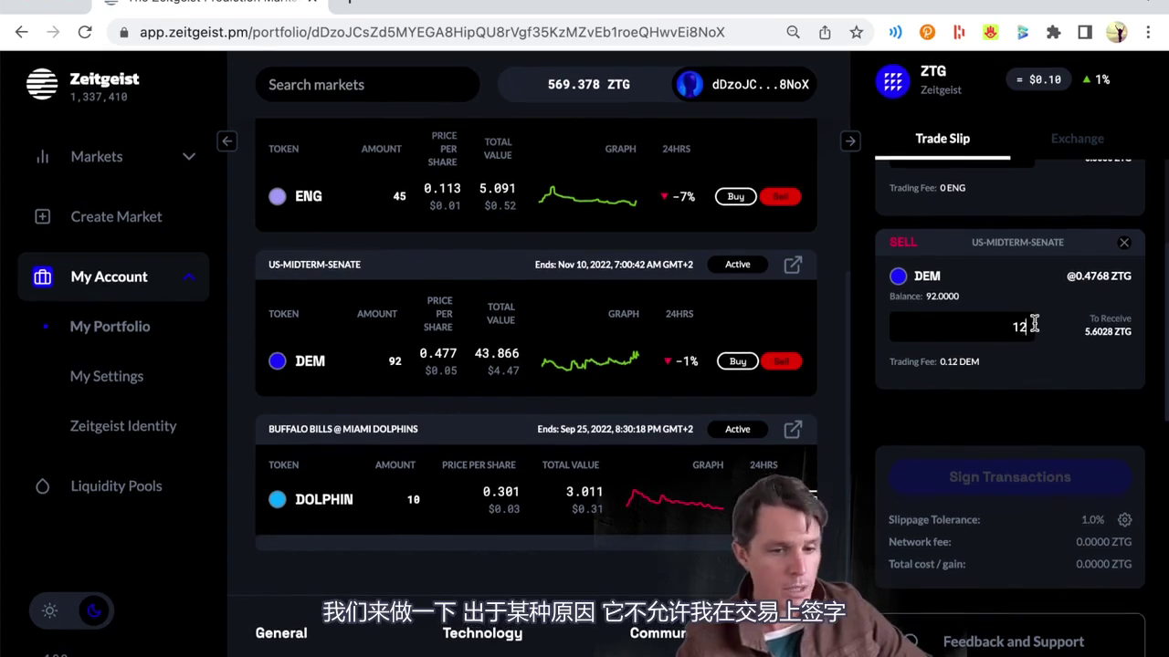
- Remove the ENG order from the trade slip, and sign and approve the DEM sale in SubWallet
scroll(1054, 275, up, 2)
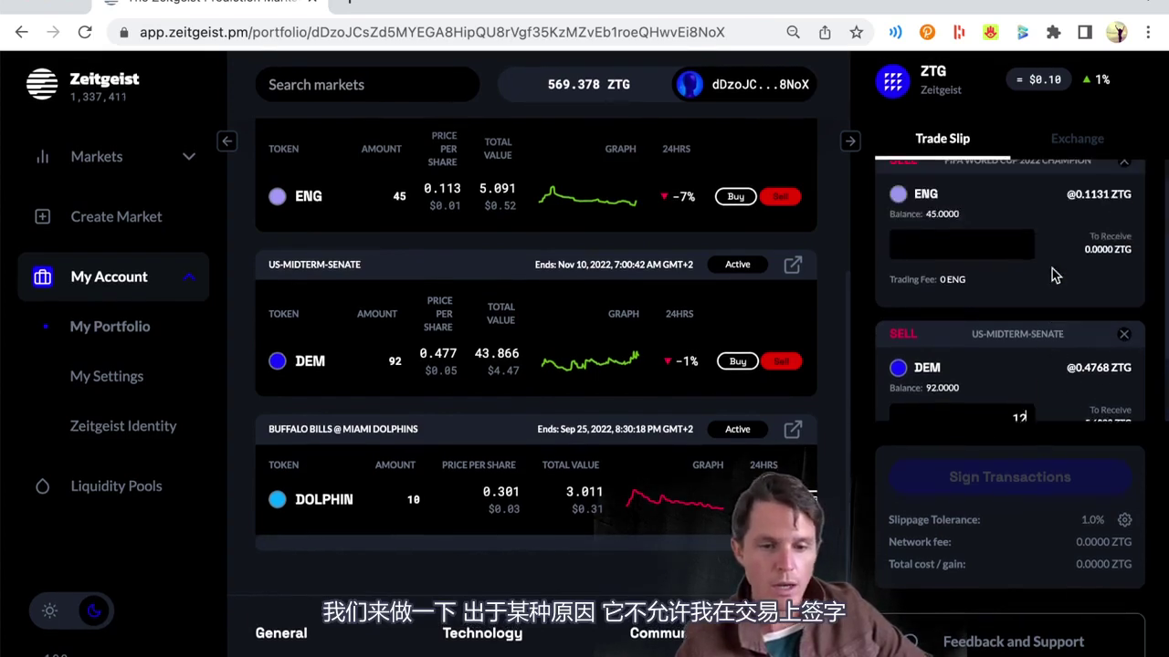
click(1126, 193)
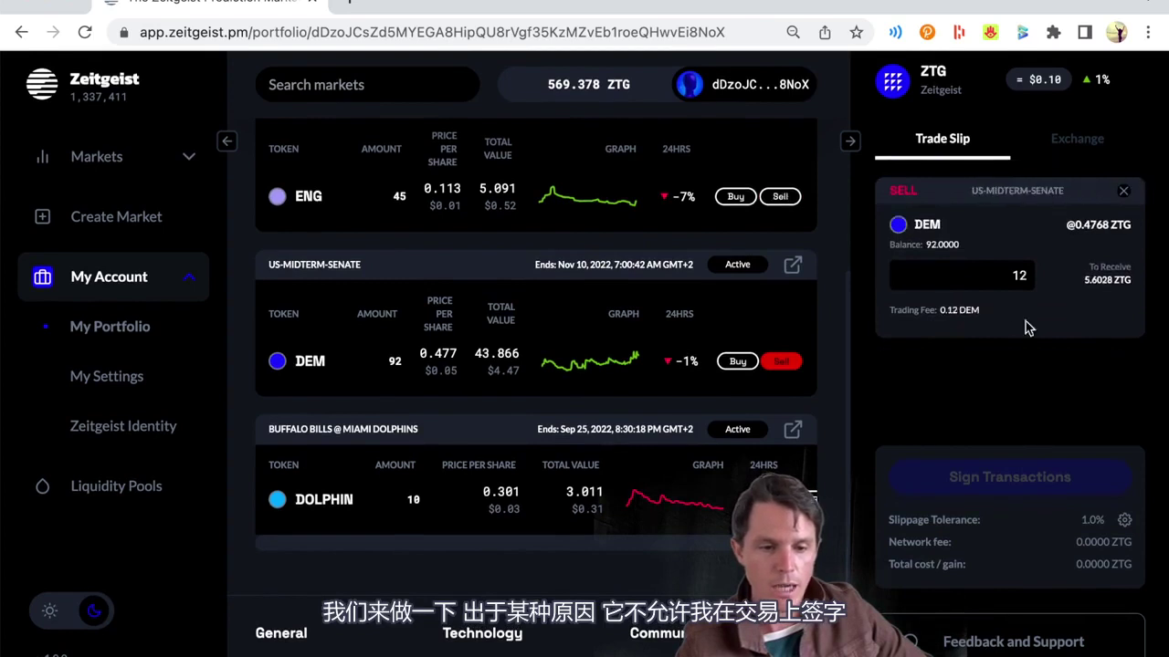
click(993, 283)
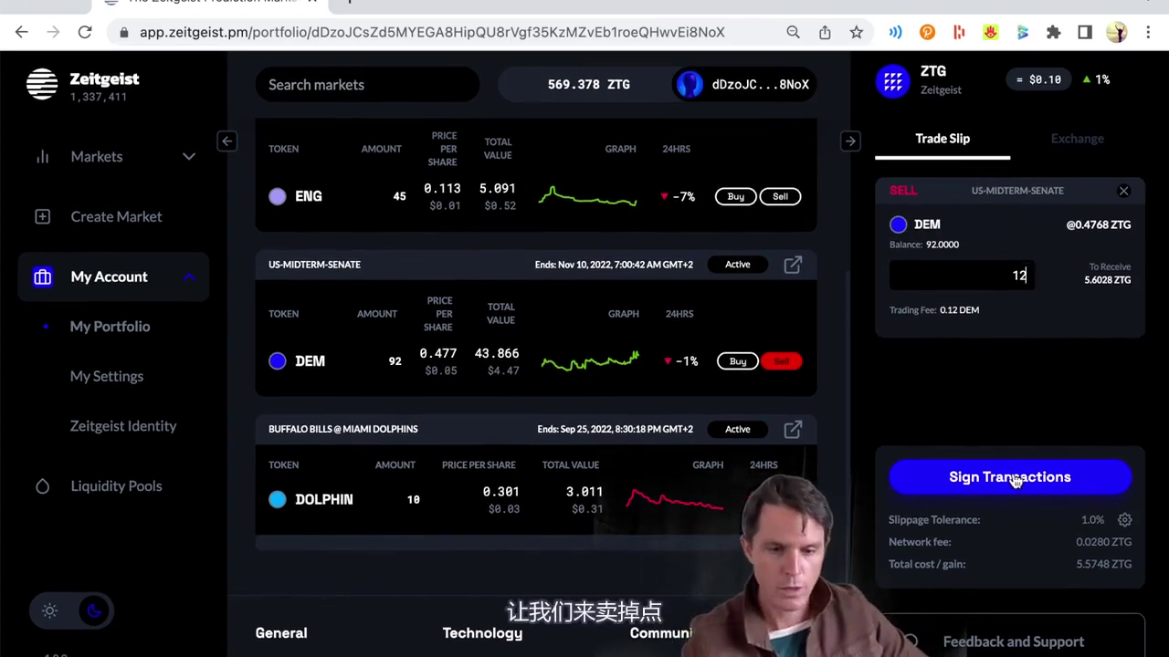
click(1014, 480)
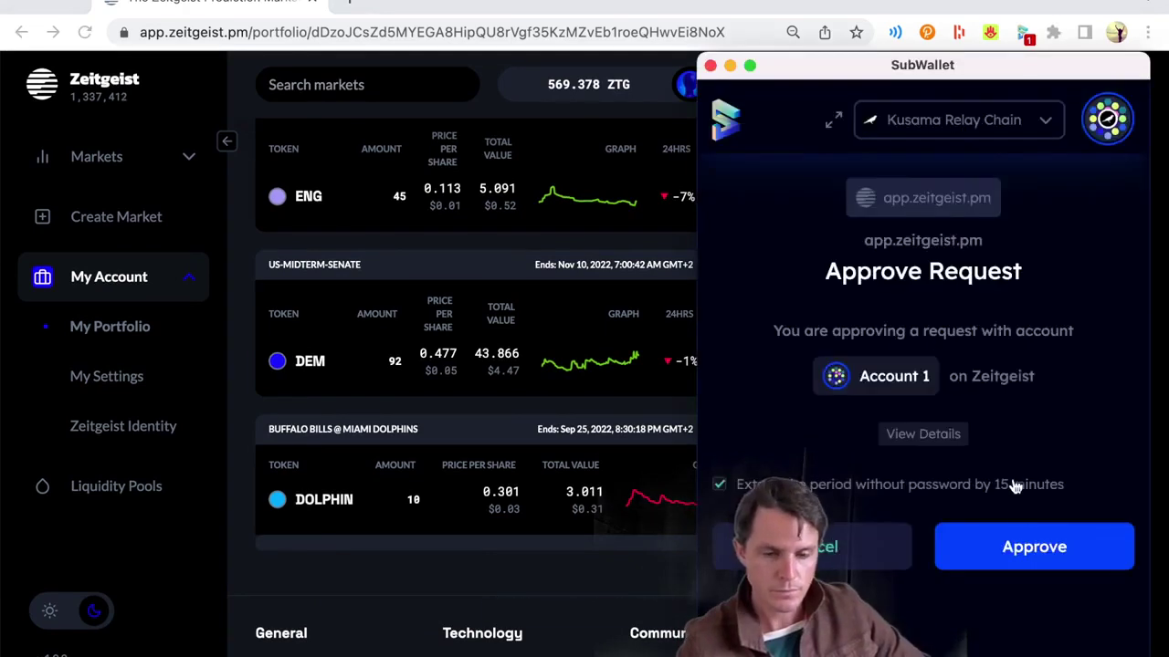
click(1012, 555)
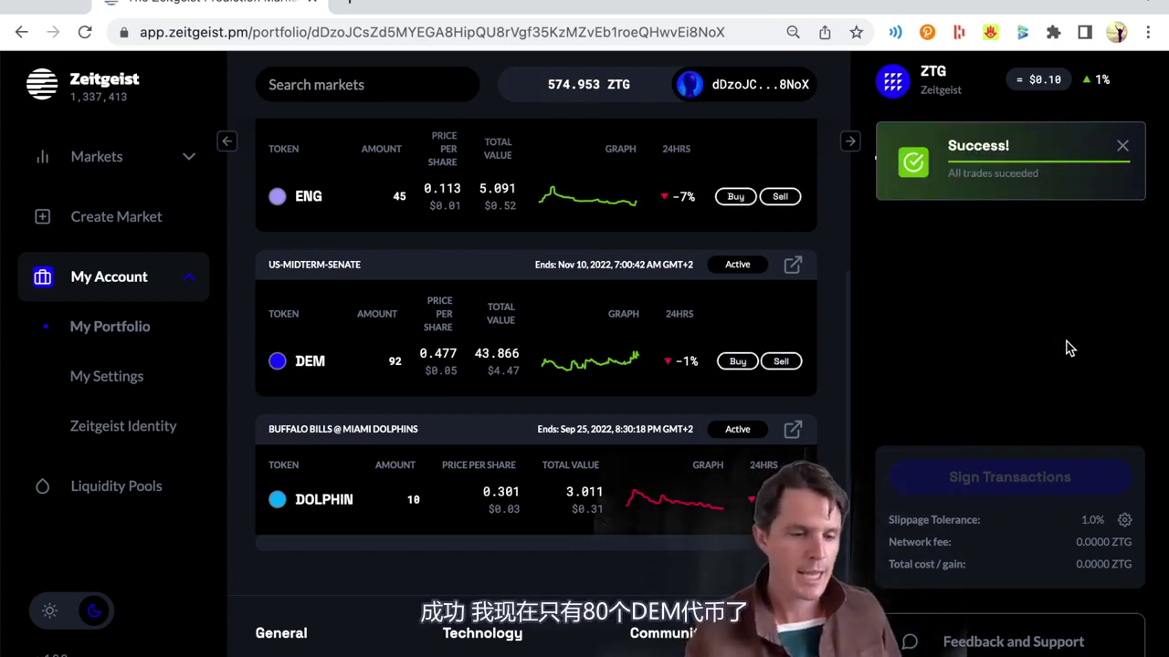
click(1122, 146)
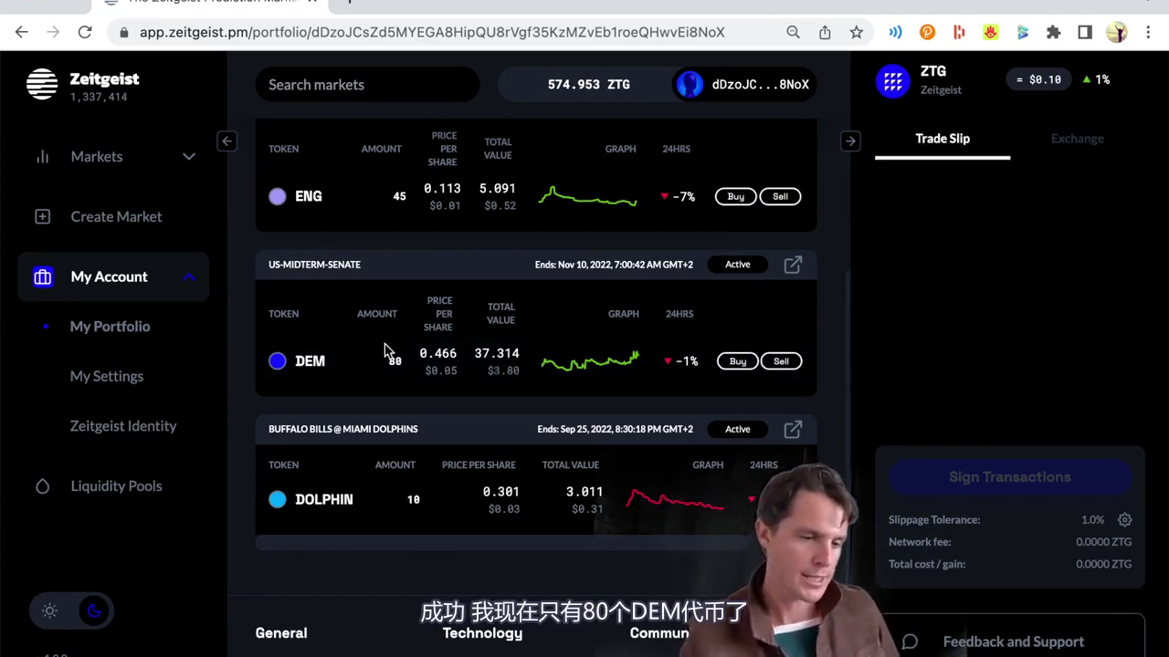
- Review the portfolio's token prices and the Zeitgeist Discord support channel, and return to the app's Exchange
scroll(656, 374, up, 2)
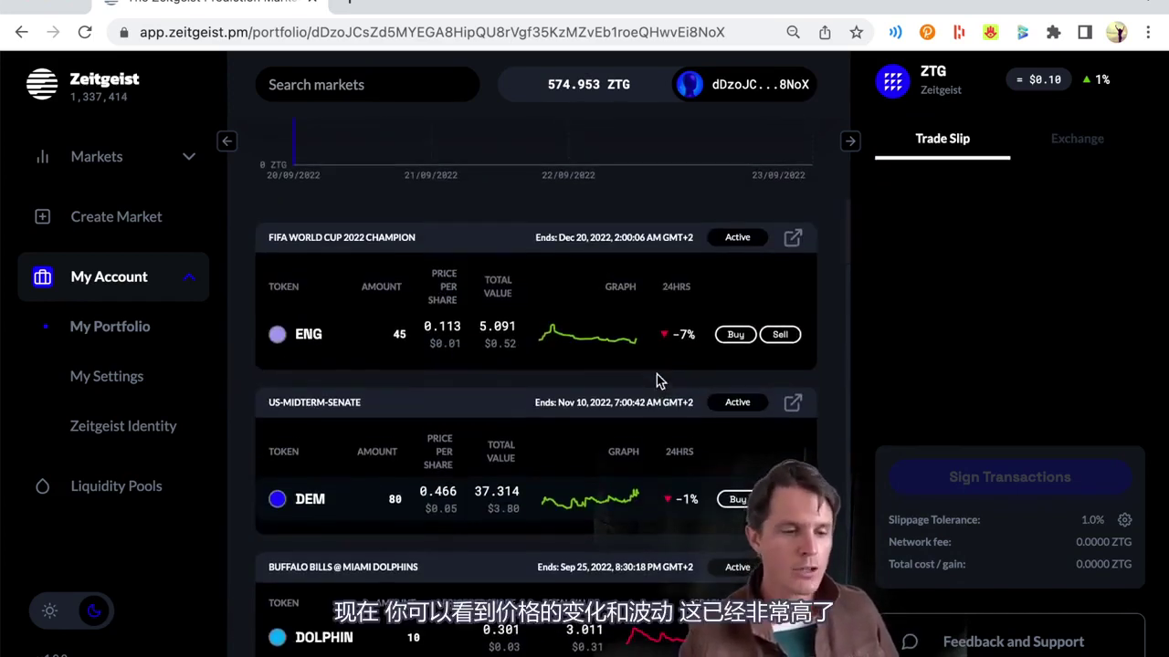
scroll(657, 374, down, 1)
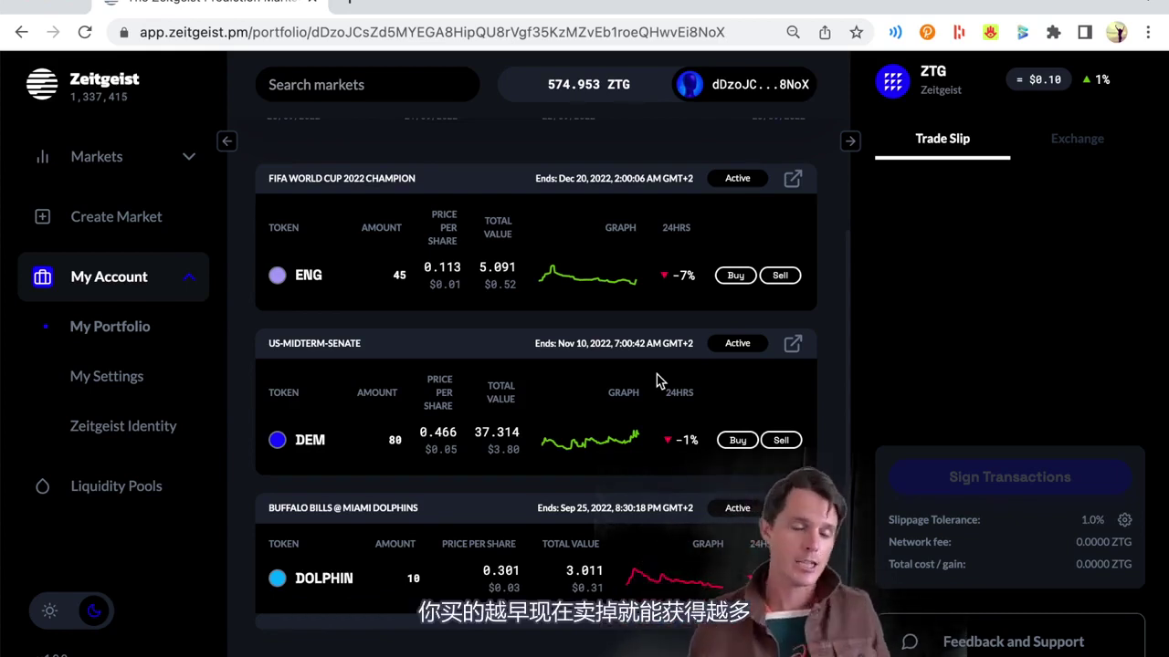
scroll(657, 374, down, 2)
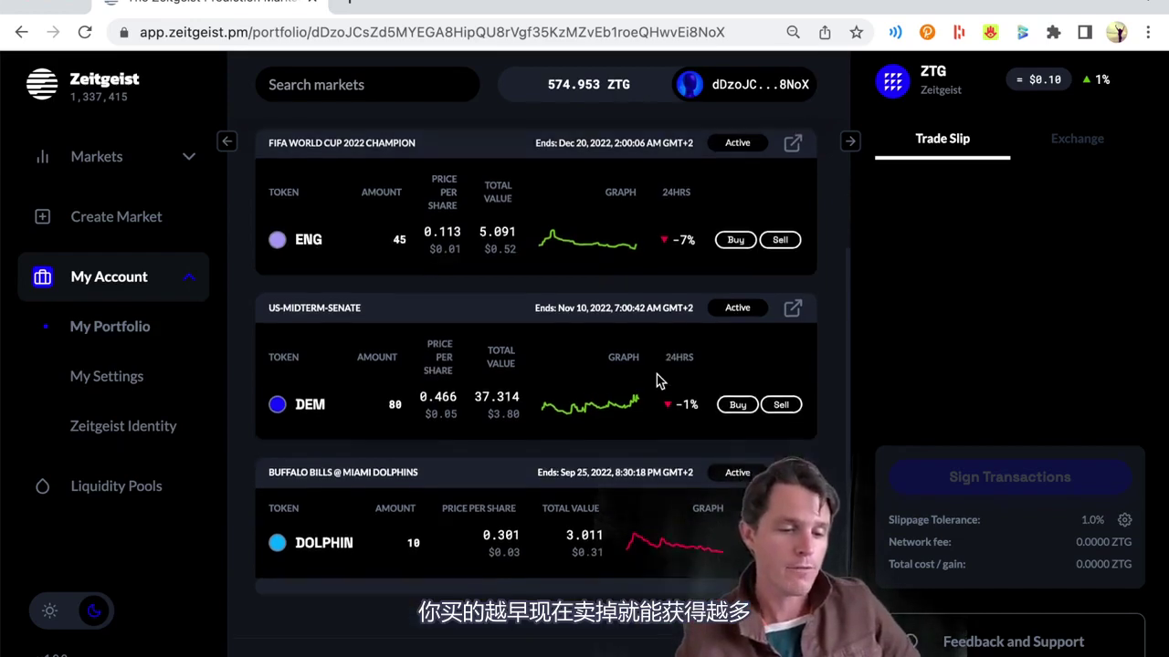
scroll(657, 374, up, 5)
scroll(657, 375, up, 3)
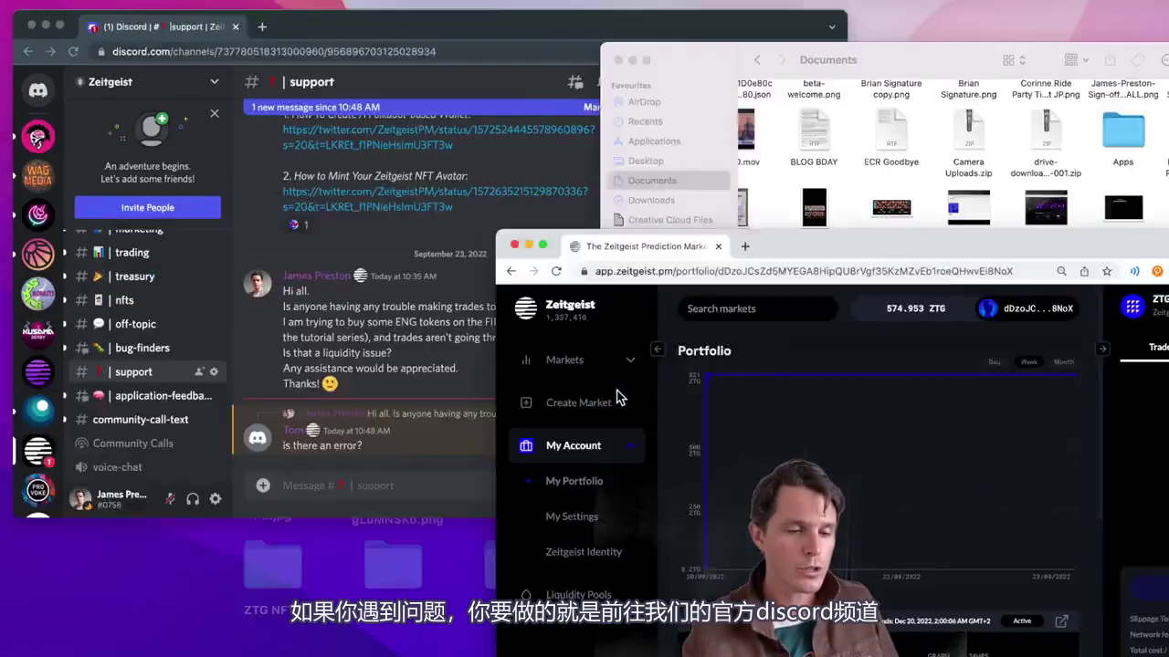
click(502, 322)
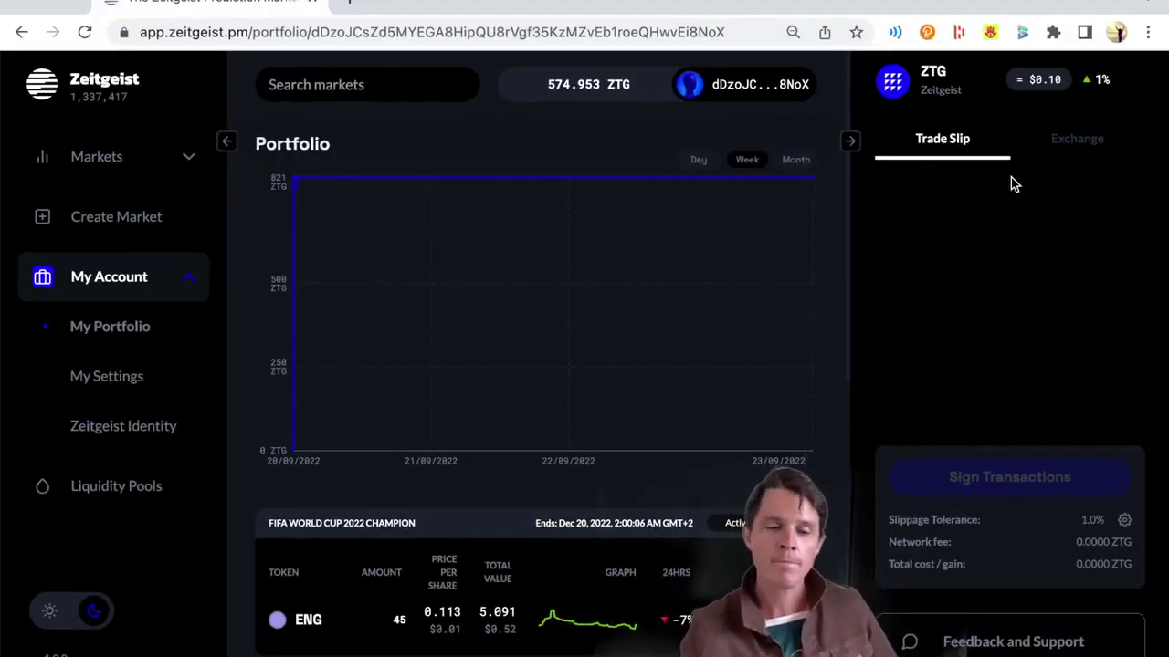
click(1062, 141)
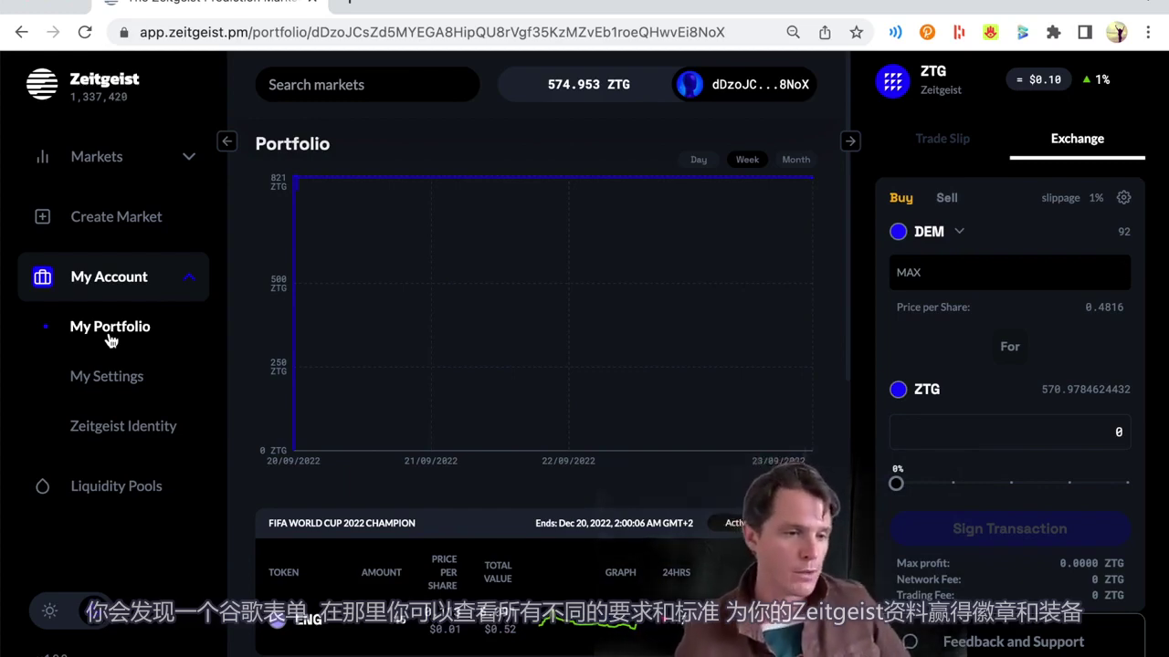
- Load singular.rmrk.app in a new tab and open the account's owned NFTs on Singular 2.0
click(348, 4)
text(si)
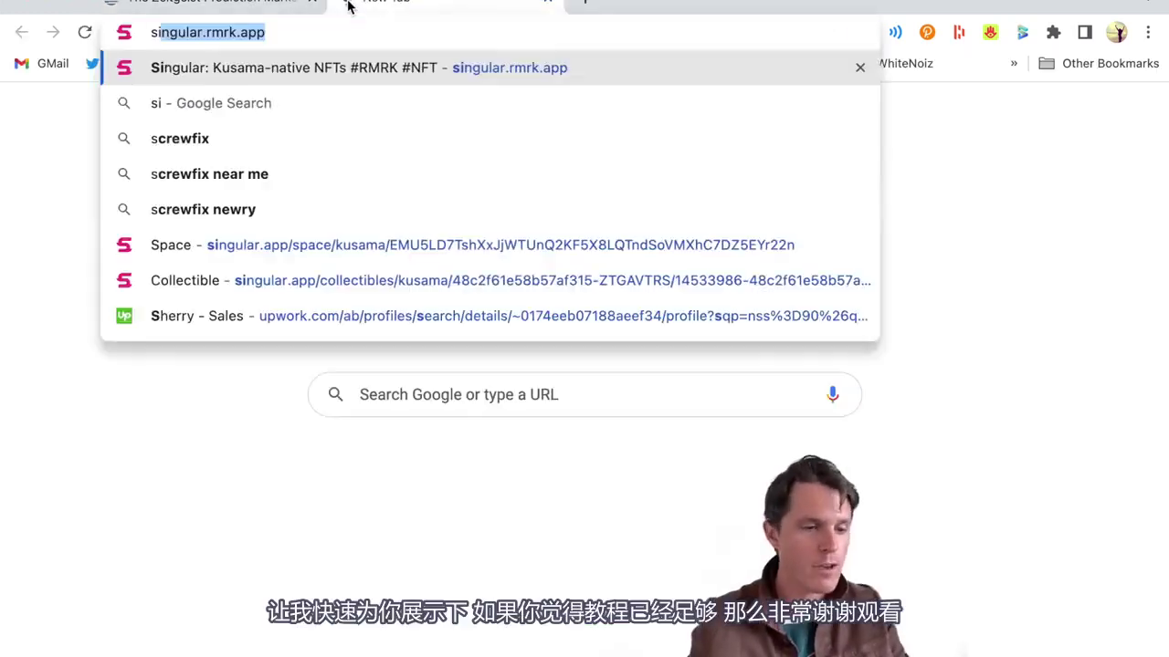
text(ngu)
key(Return)
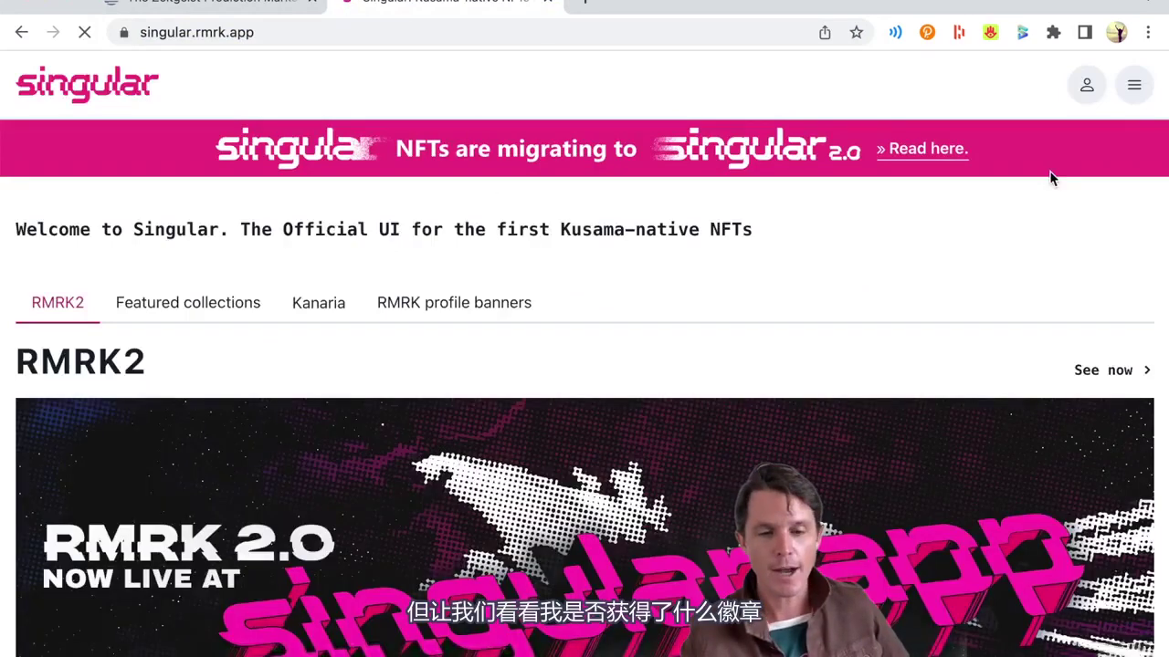
click(1135, 91)
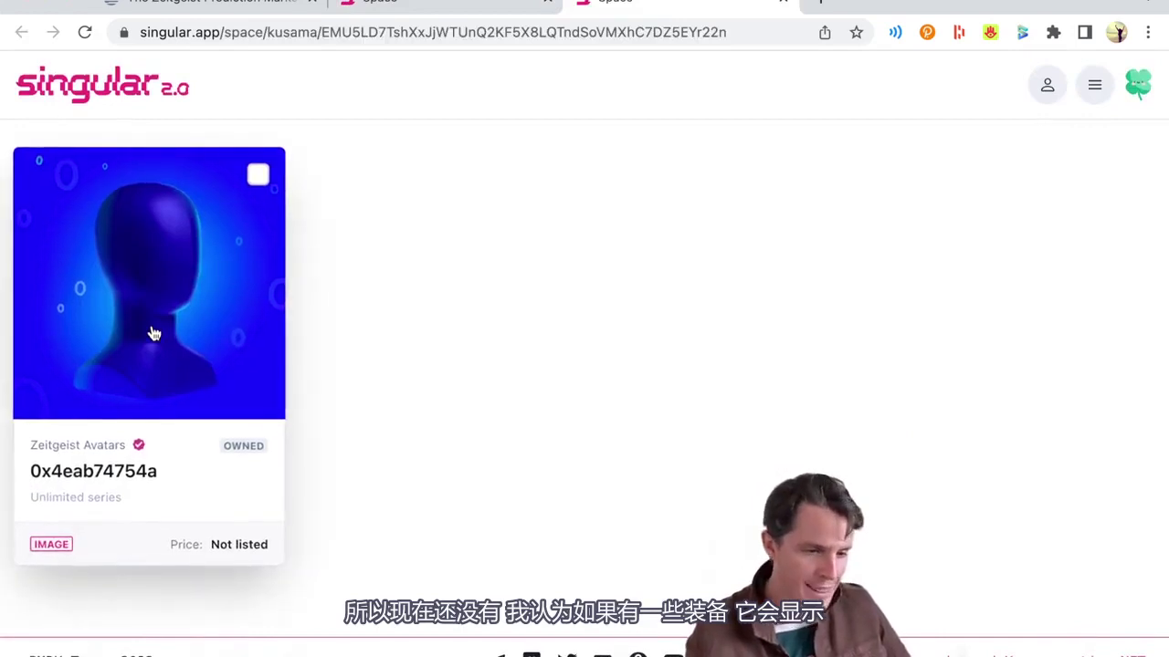
- Open the owned Zeitgeist Avatars NFT and inspect its resources for badges
click(153, 333)
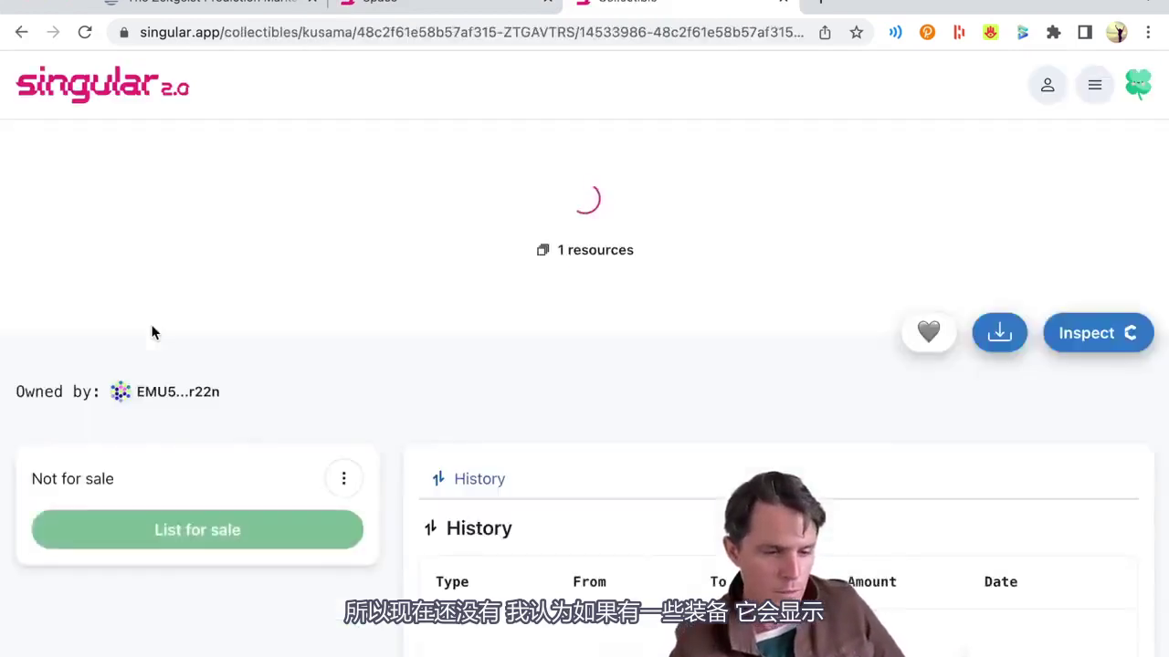
scroll(518, 328, down, 2)
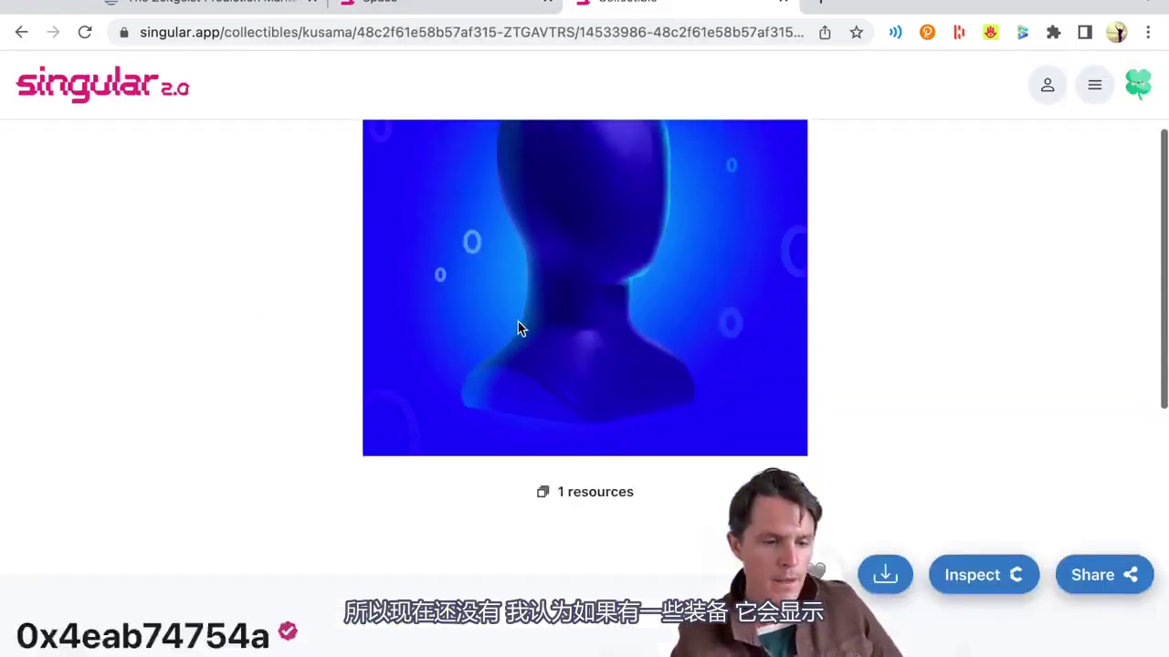
scroll(548, 340, down, 2)
click(591, 354)
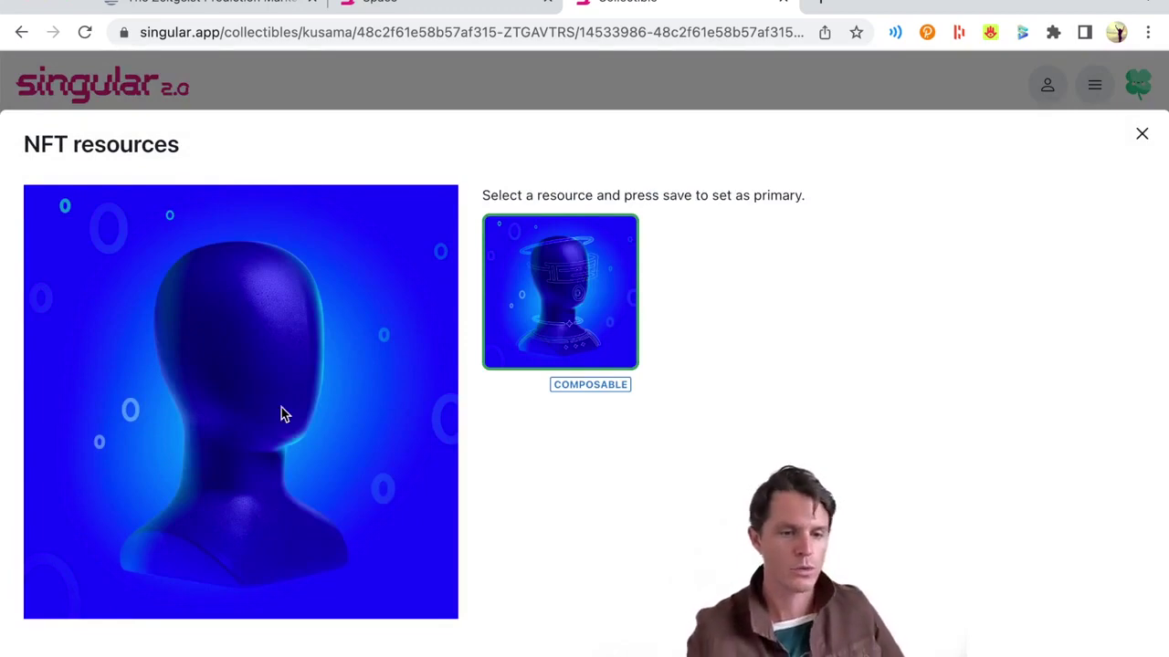
scroll(741, 265, down, 2)
- Return to the Singular space, switch to its RMRK 2 NFTs, and look through the owned items for badges
key(super+1)
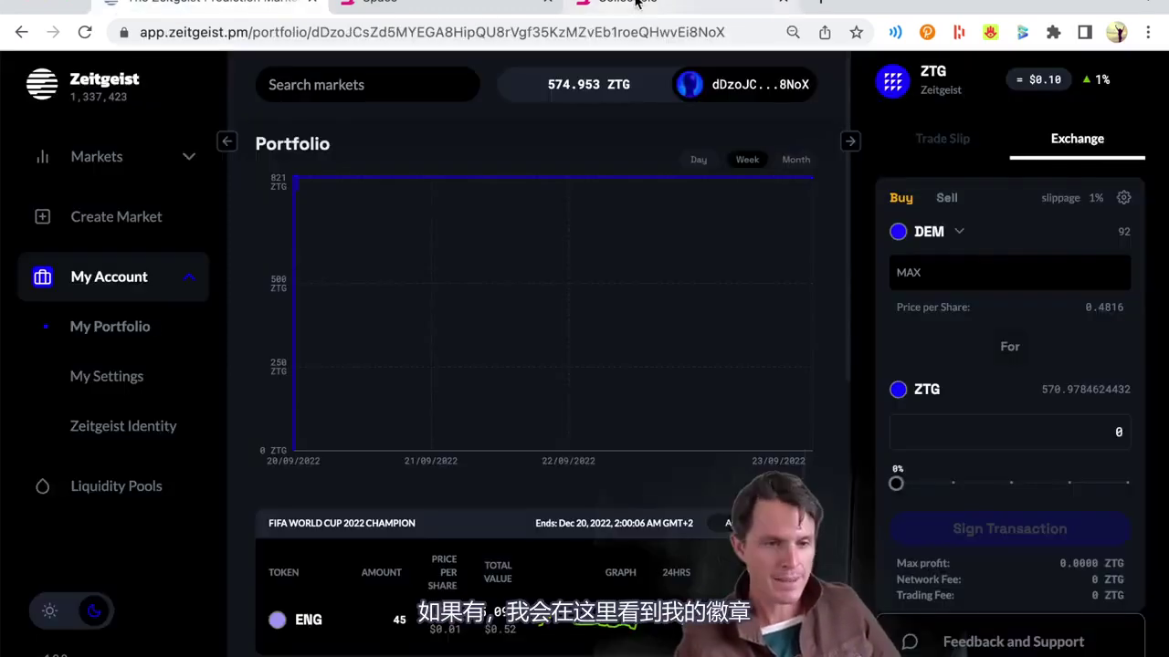
click(636, 3)
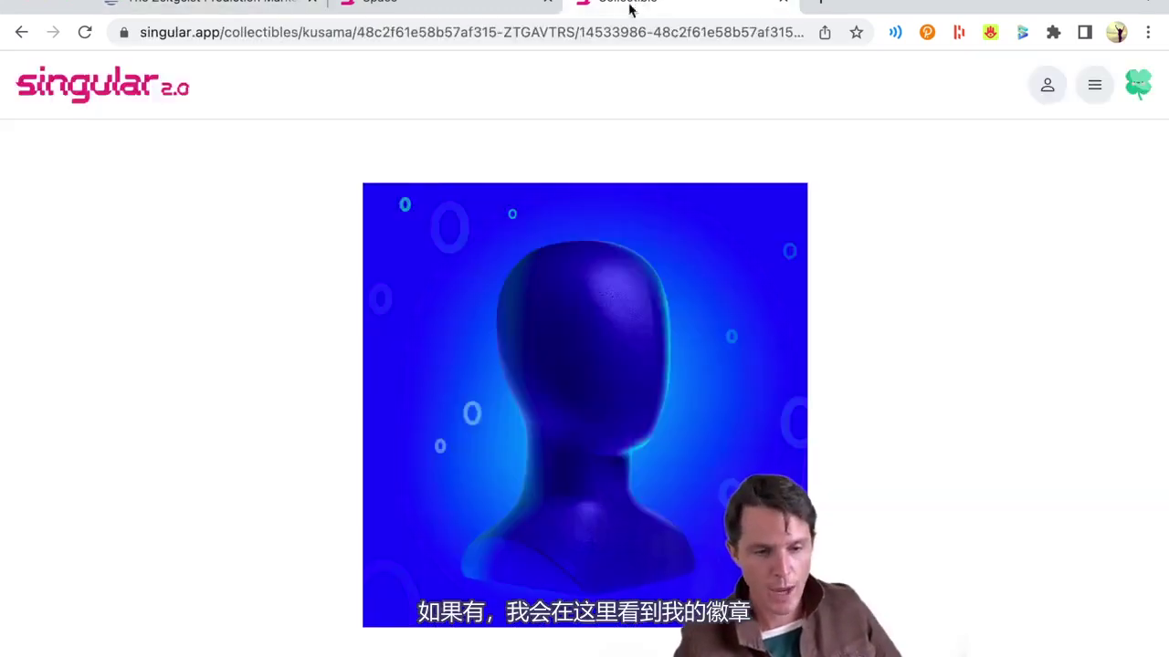
click(384, 2)
scroll(661, 316, down, 5)
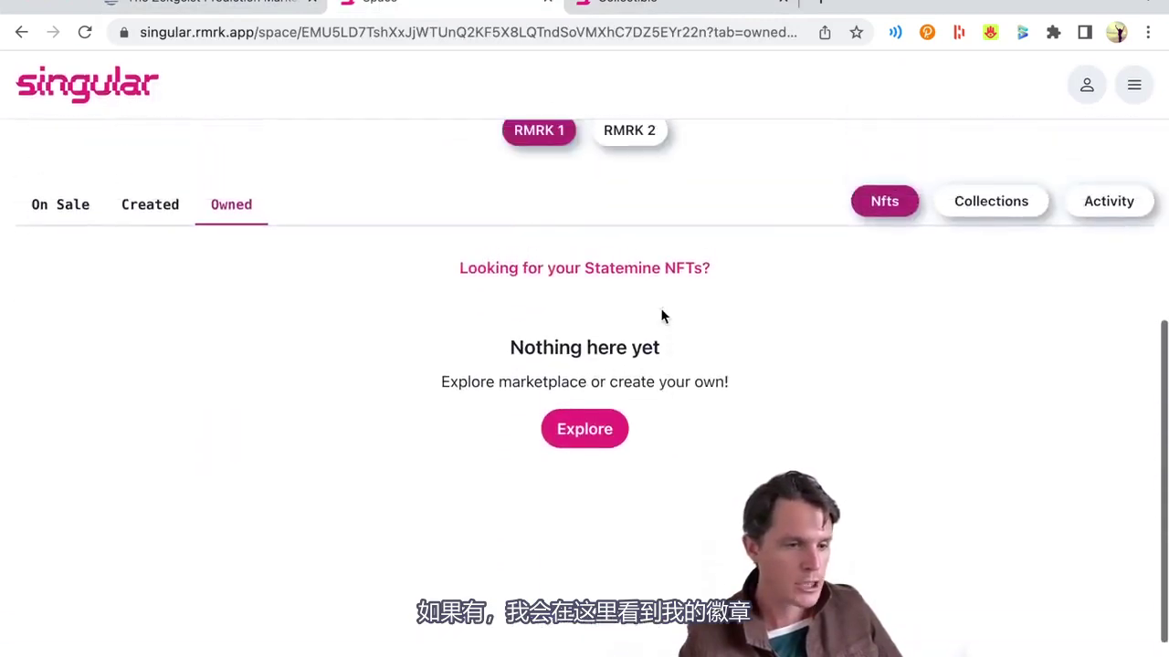
scroll(662, 316, up, 2)
click(623, 248)
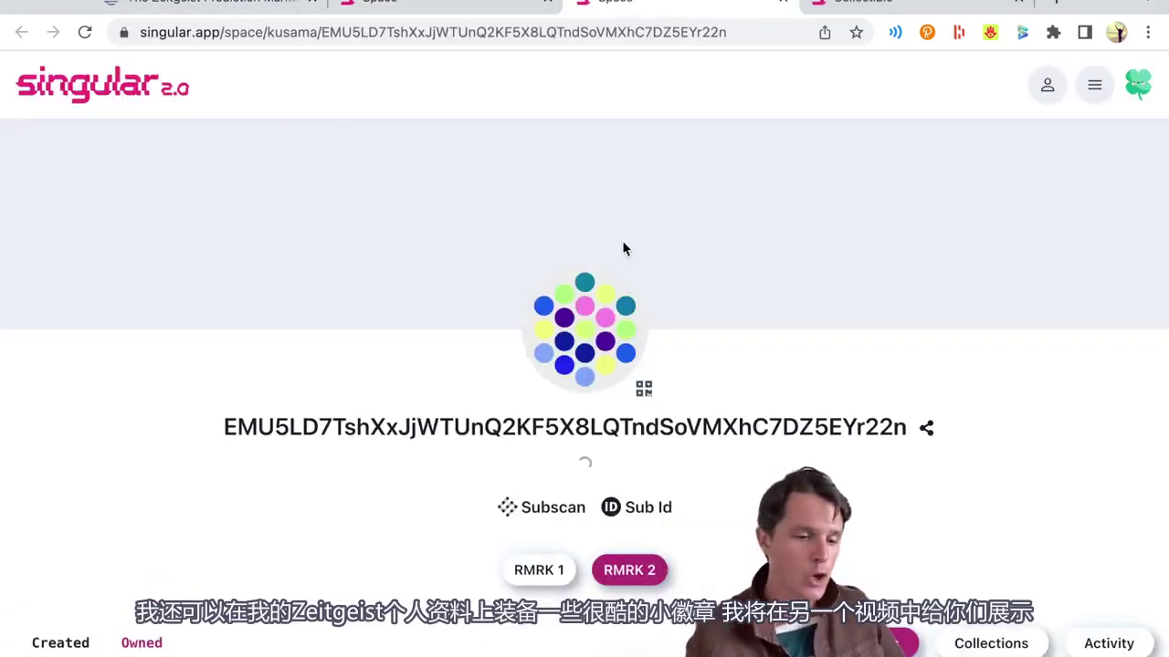
scroll(623, 247, down, 10)
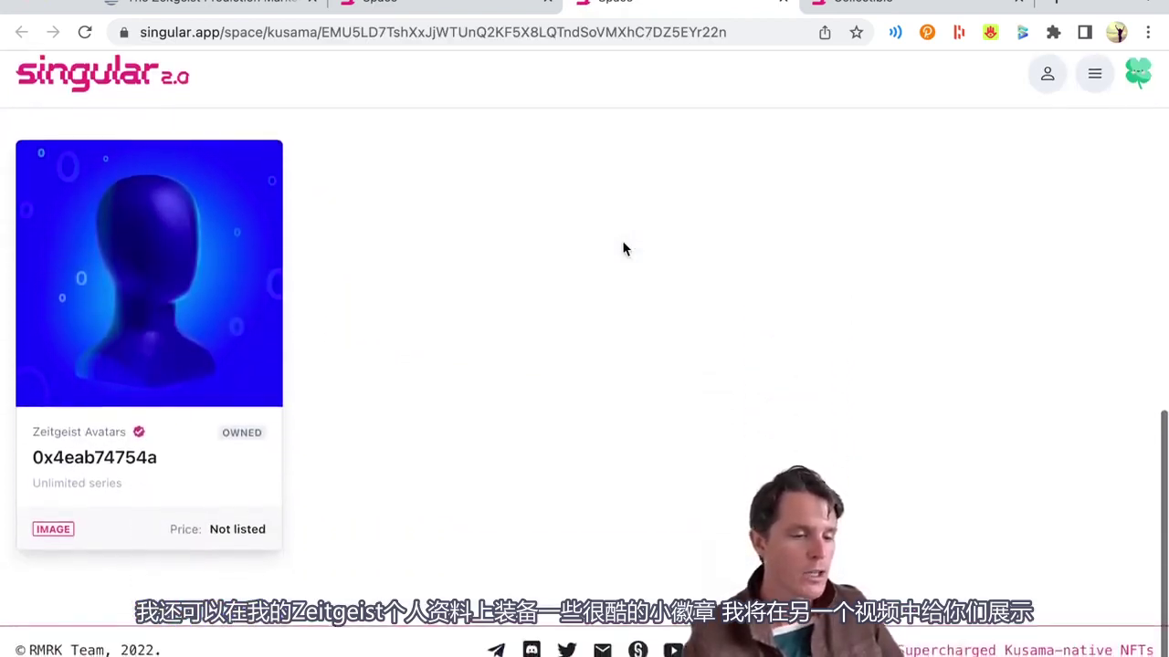
- Return to the Zeitgeist portfolio and review the token holdings in each market
scroll(623, 247, up, 2)
click(202, 8)
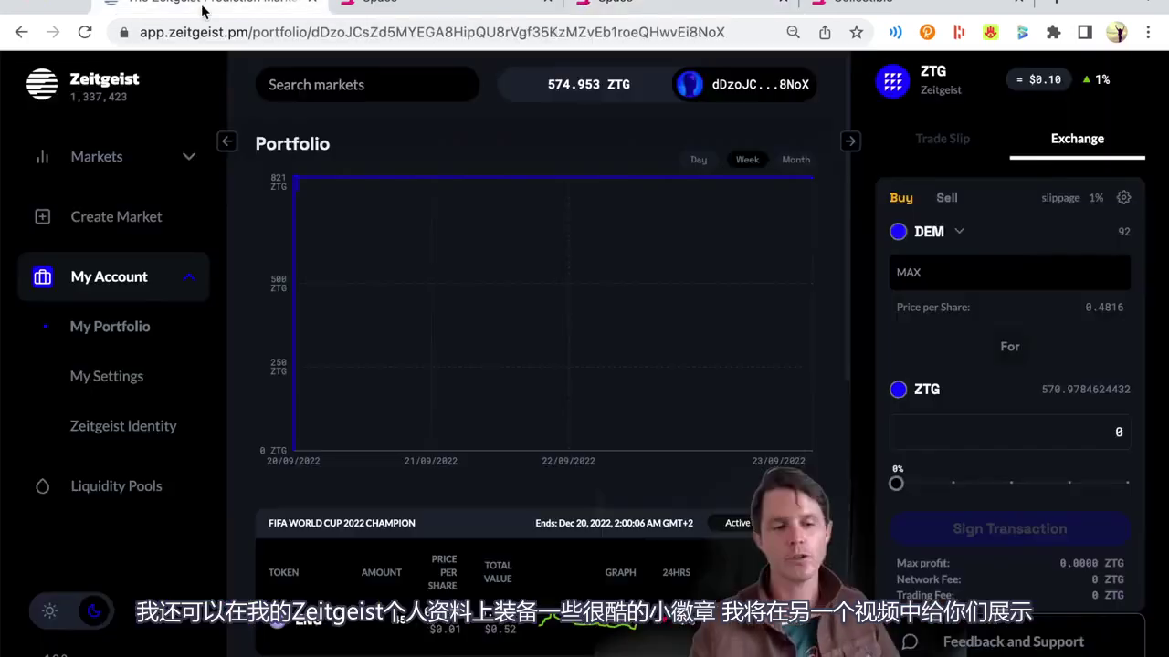
scroll(747, 484, down, 1)
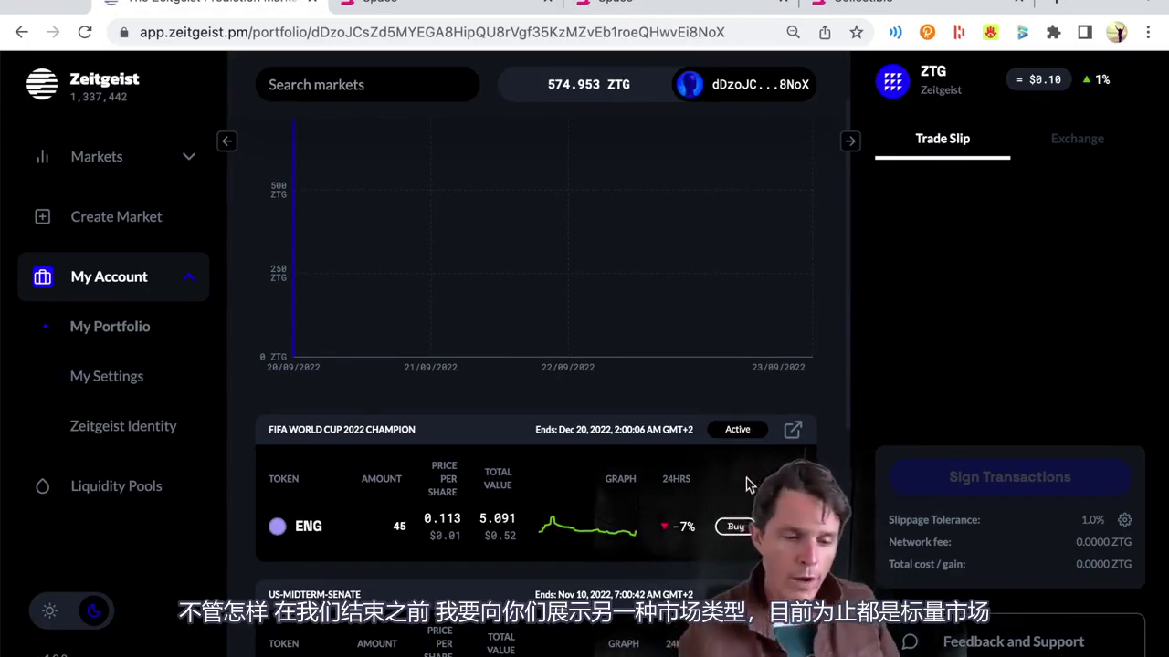
scroll(747, 484, down, 5)
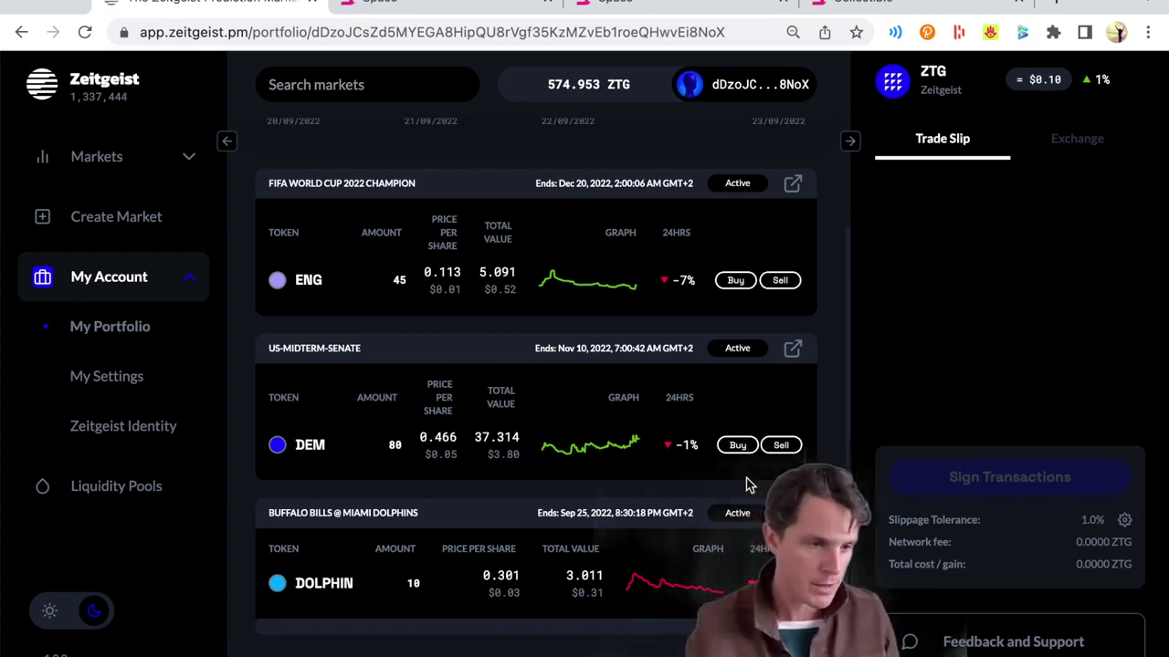
- From the Zeitgeist home page, search the markets for "torn" and open the November '22 USA tornado sightings market
click(94, 78)
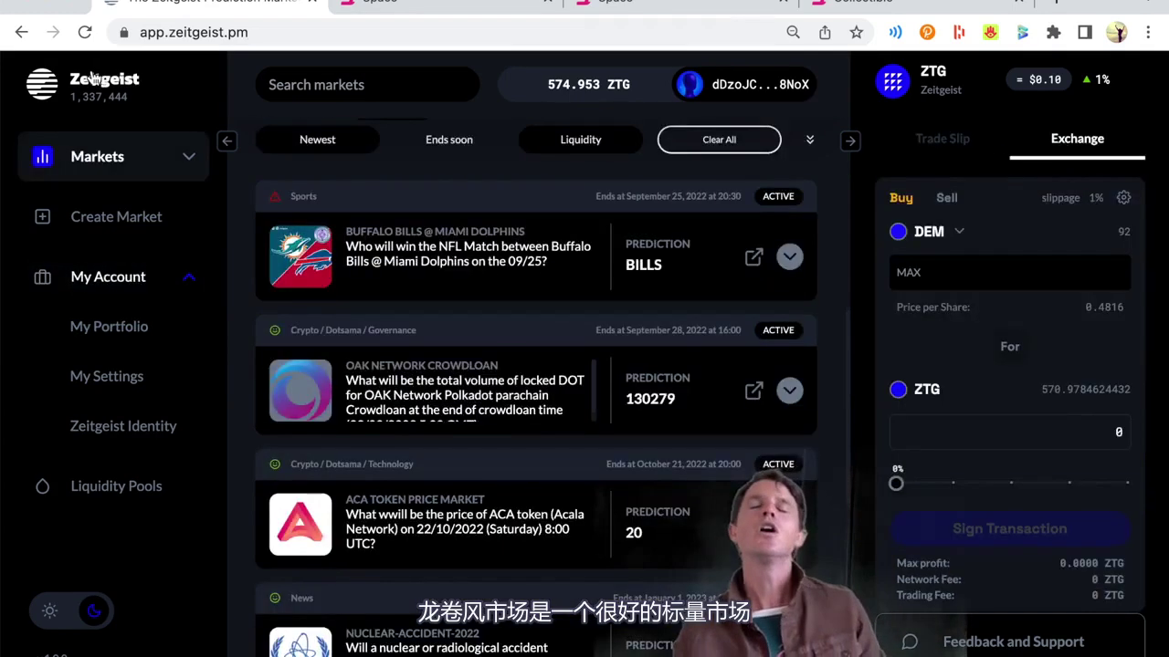
click(385, 84)
text(to)
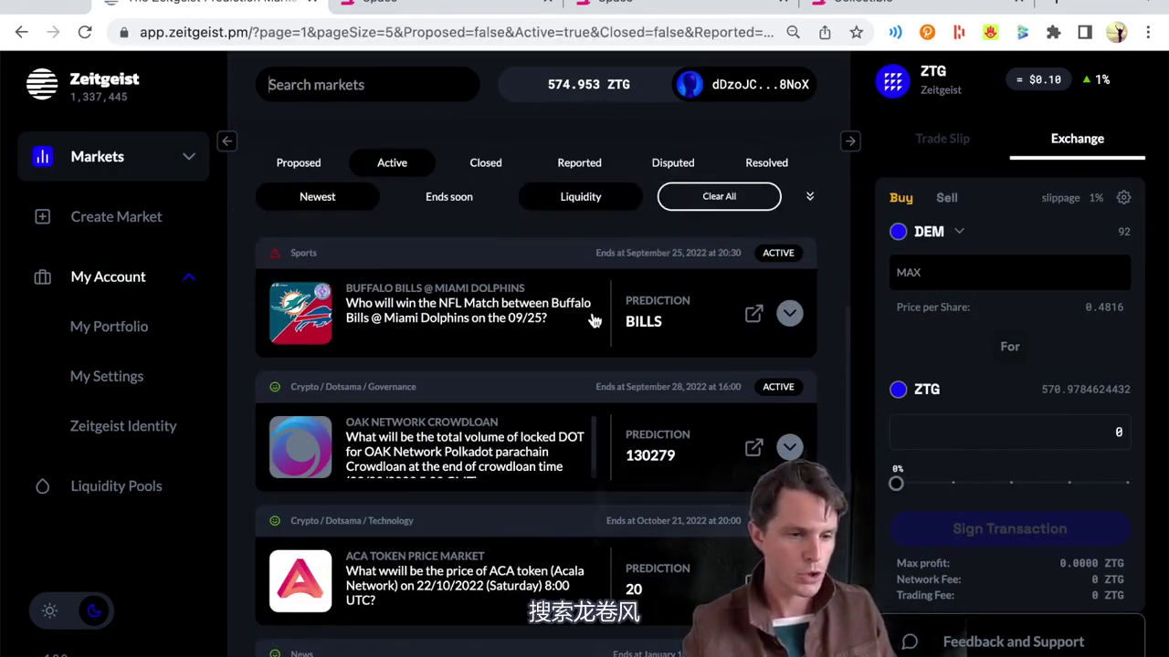
scroll(592, 319, down, 10)
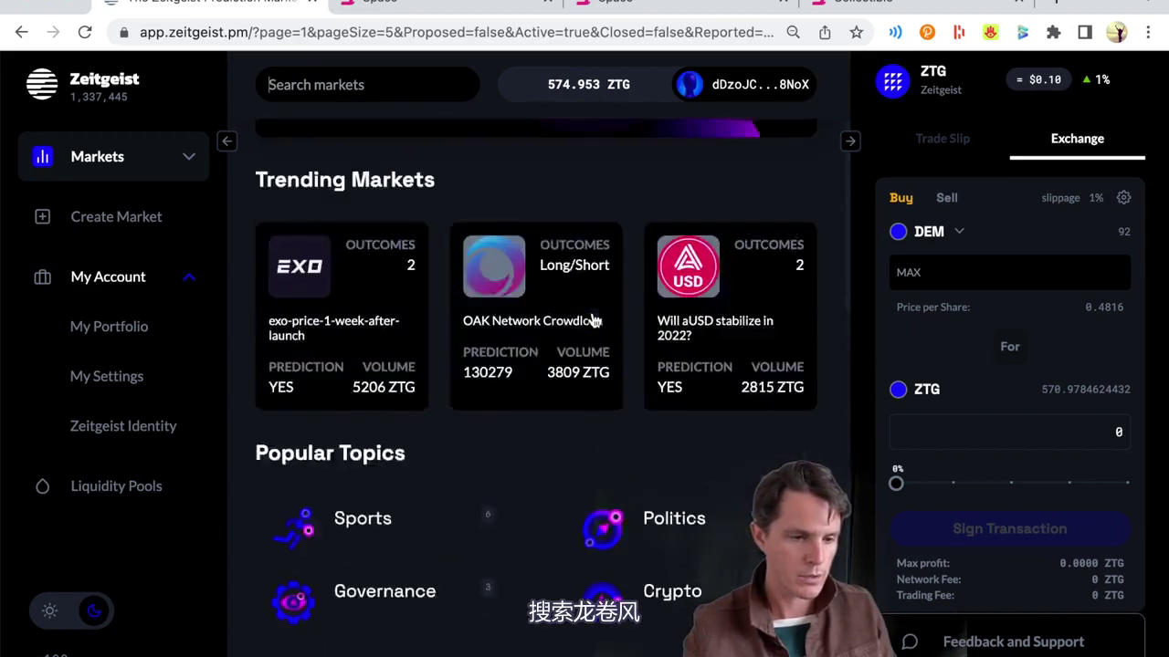
scroll(592, 320, up, 2)
scroll(591, 320, down, 9)
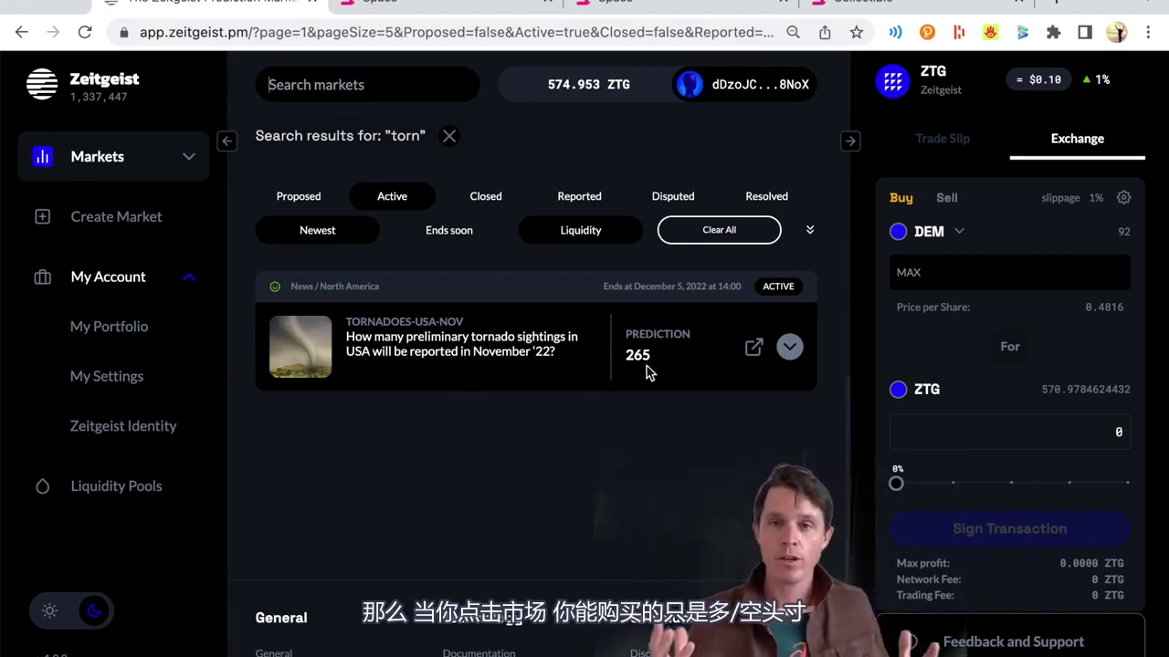
click(550, 354)
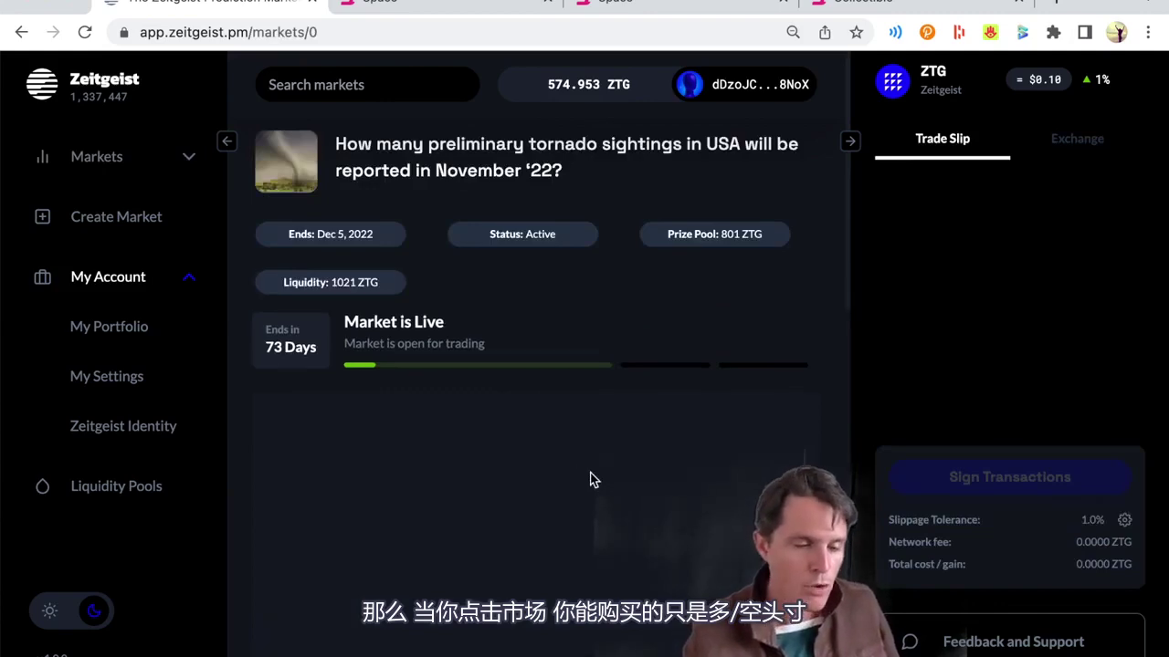
- Examine the tornado market's price chart, its Long and Short outcomes, and the range stated in the market description
scroll(590, 479, down, 5)
scroll(590, 478, down, 3)
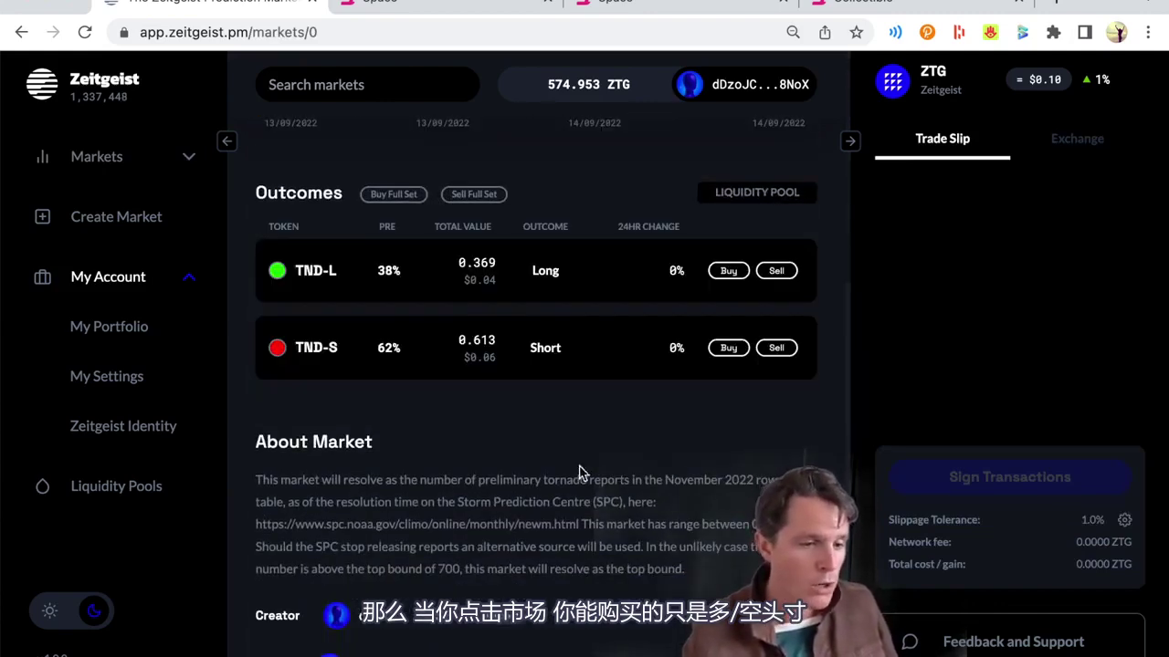
scroll(633, 470, up, 5)
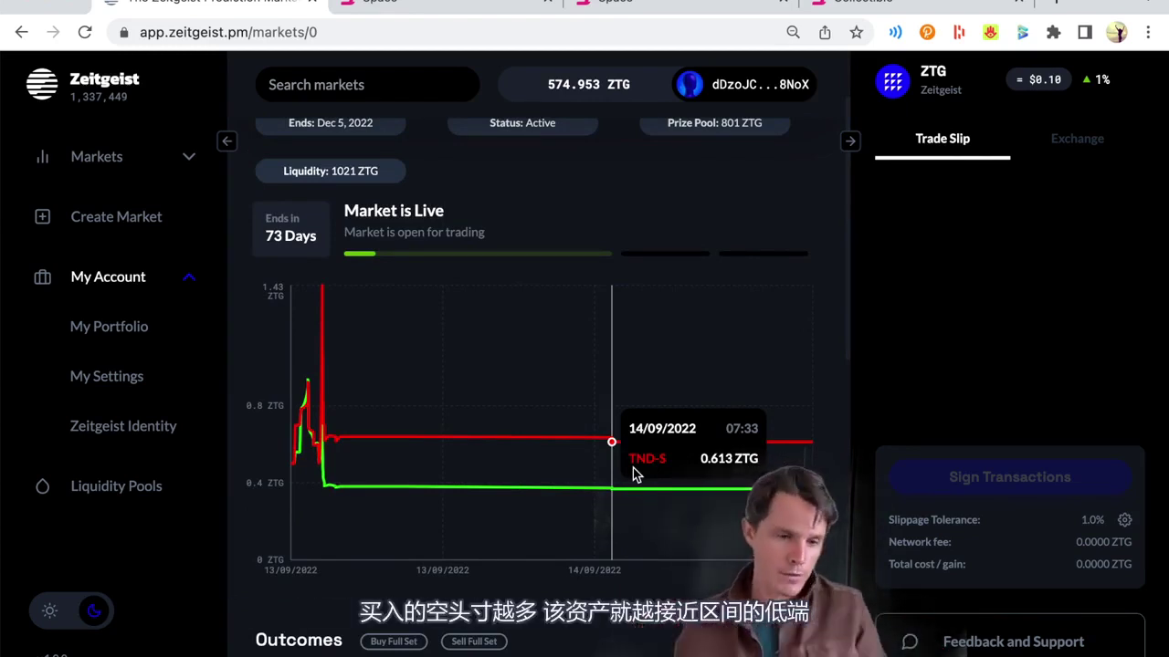
scroll(636, 475, down, 8)
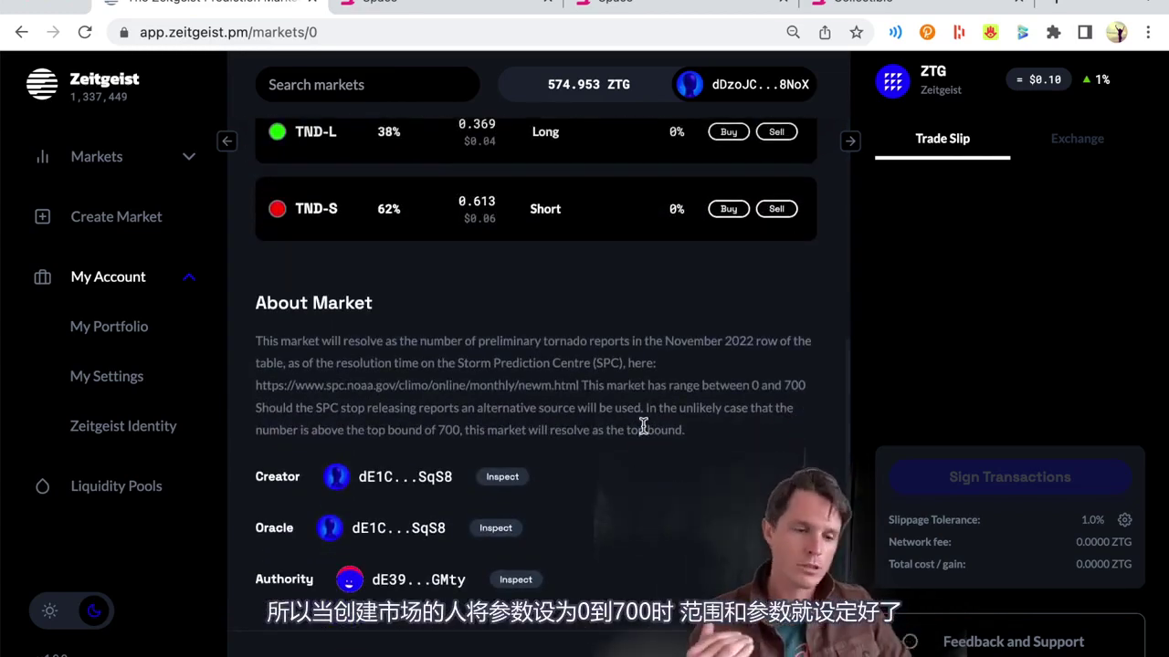
drag(752, 386, 814, 393)
click(712, 405)
scroll(712, 404, up, 3)
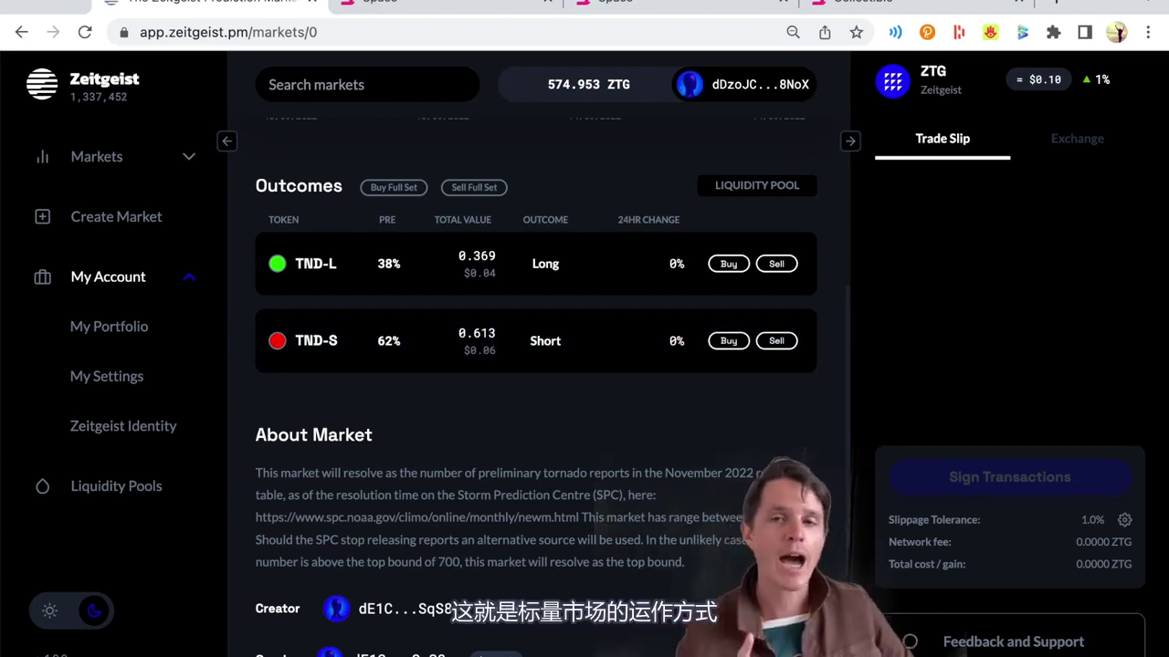
- Buy 2 TND-S Short tokens in the tornado market, signing the transaction and approving it in SubWallet
scroll(536, 406, up, 1)
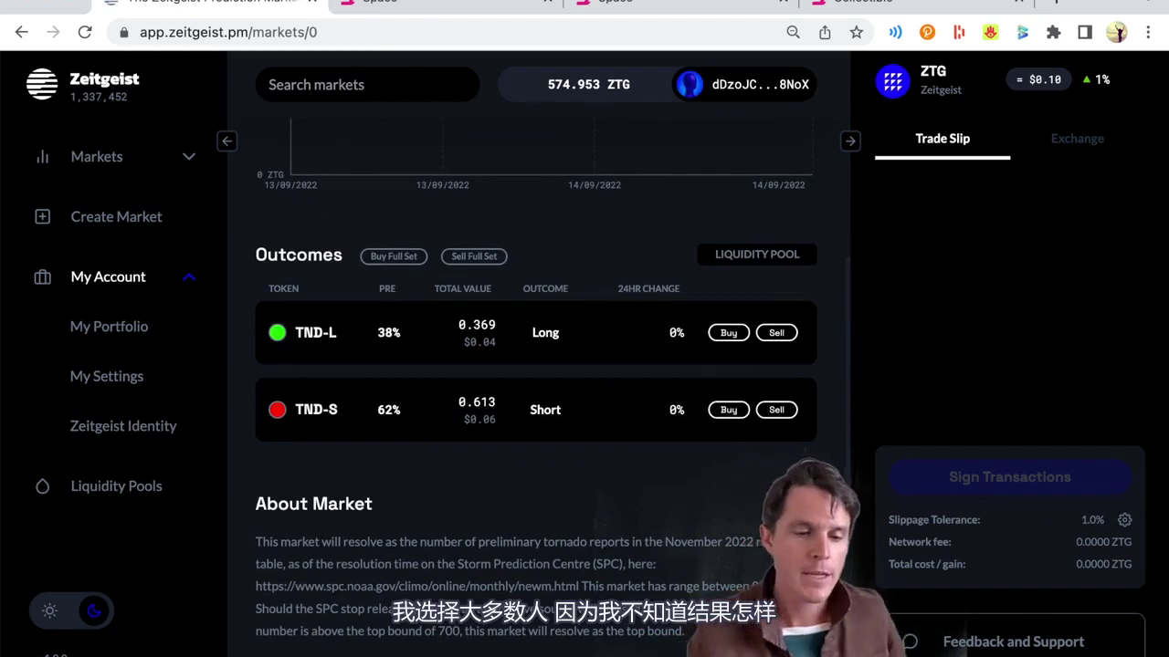
click(728, 455)
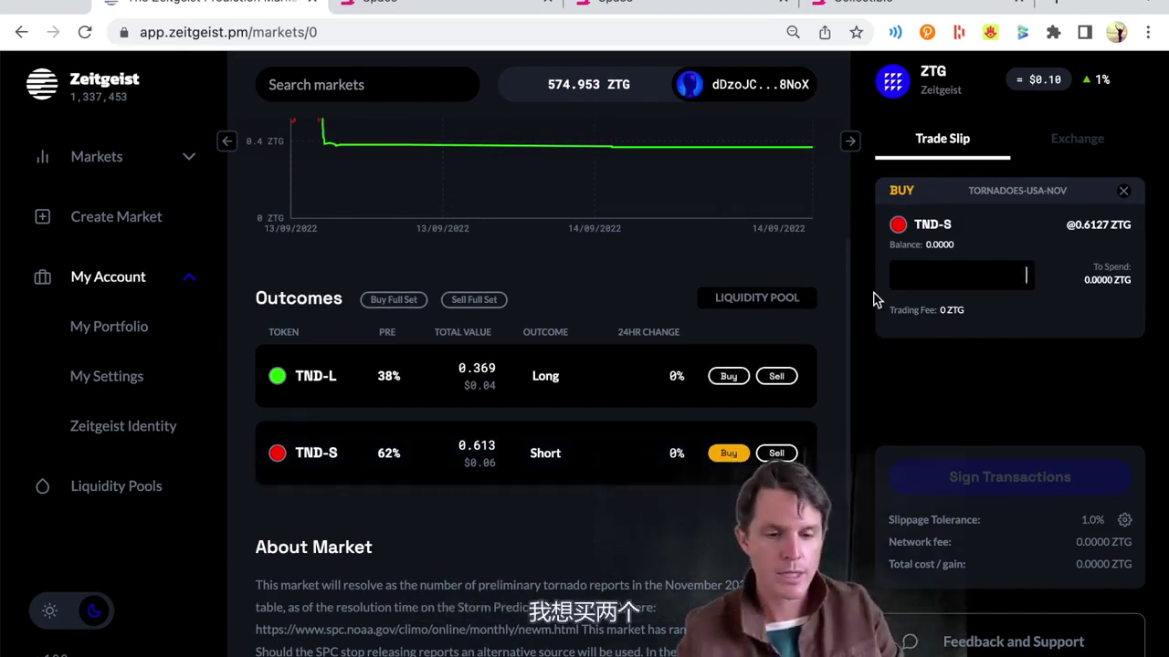
text(2)
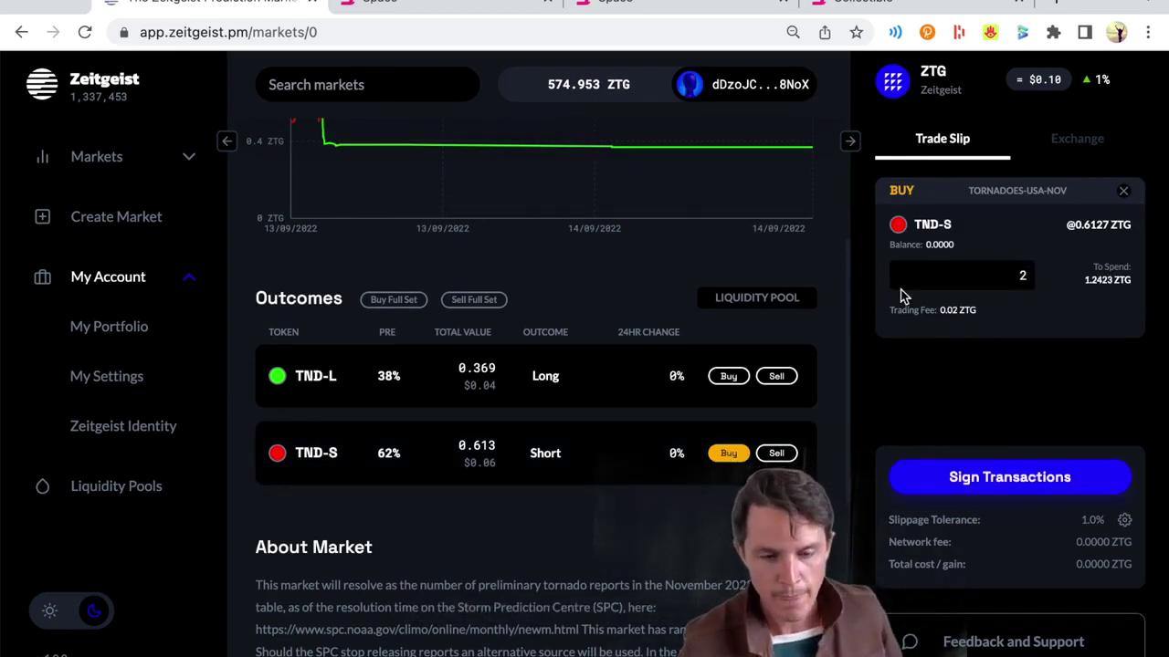
click(1009, 482)
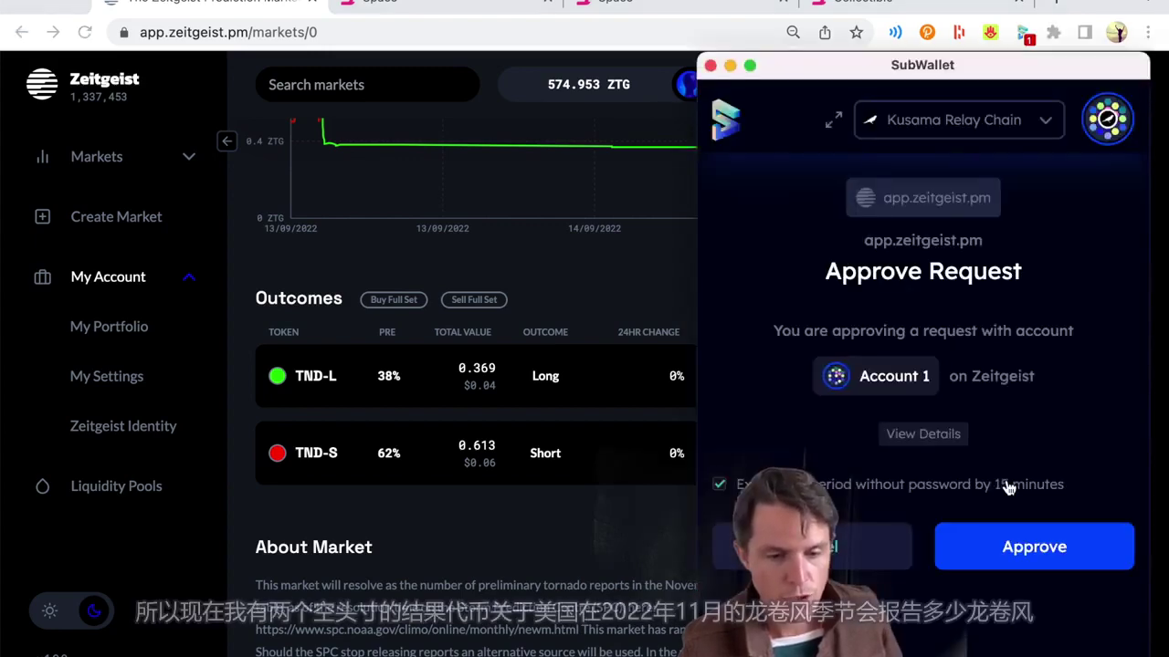
click(1025, 551)
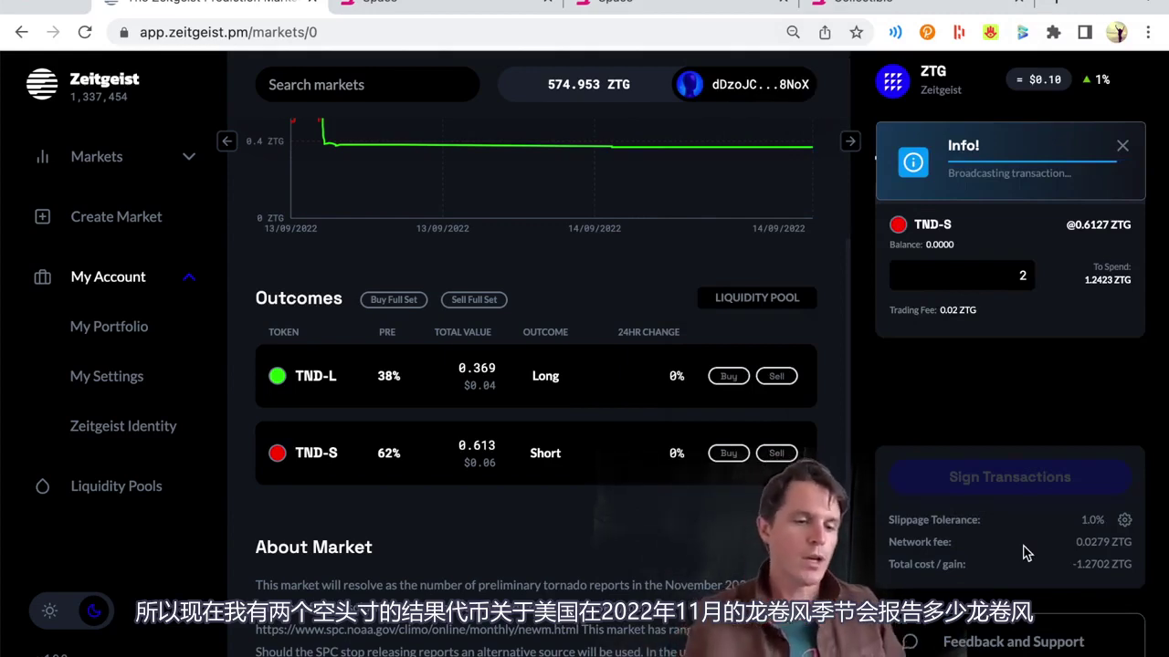
- Dismiss the trade notification and review the tornado market's price chart and outcome prices
scroll(627, 533, up, 5)
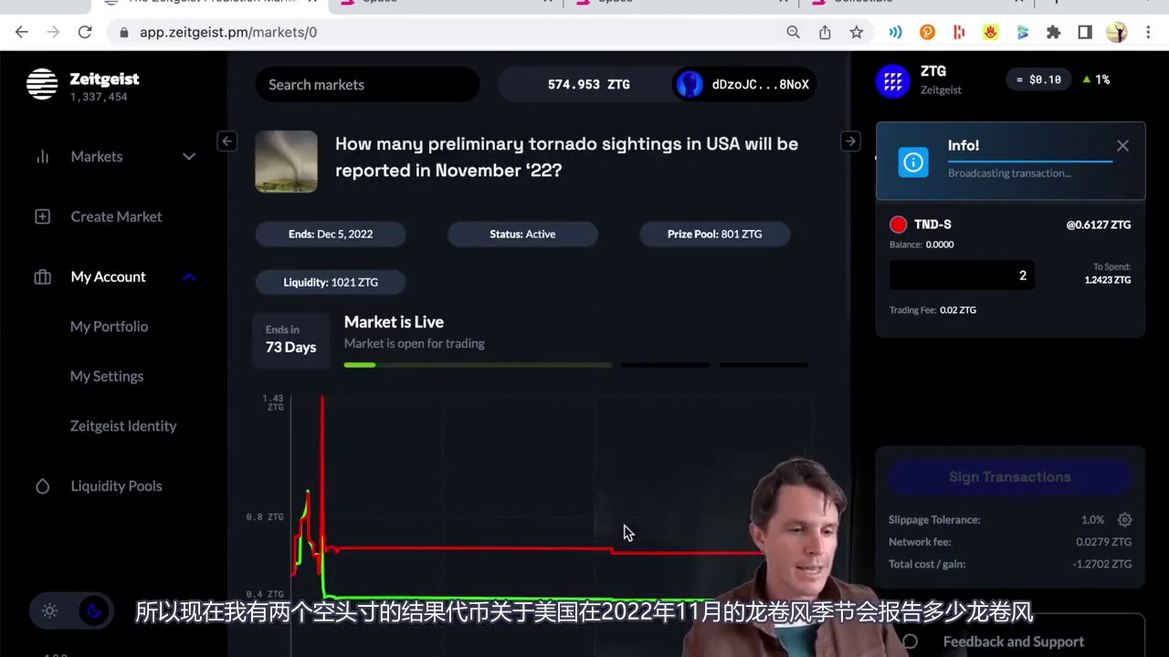
scroll(688, 396, down, 2)
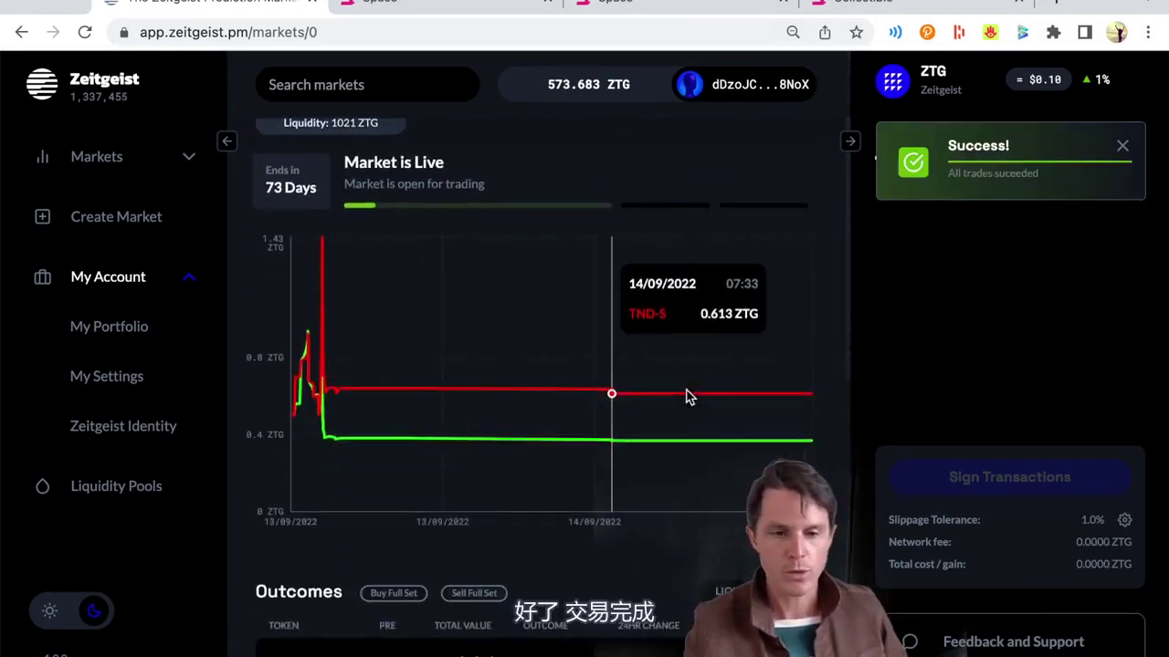
click(1122, 147)
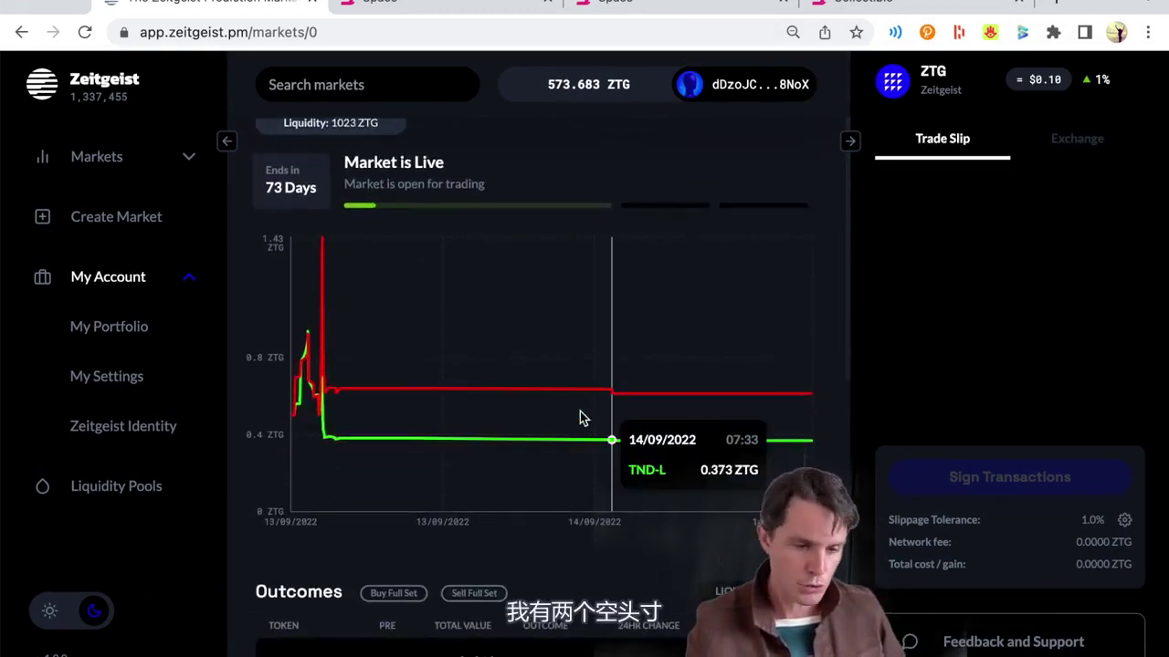
scroll(580, 413, down, 2)
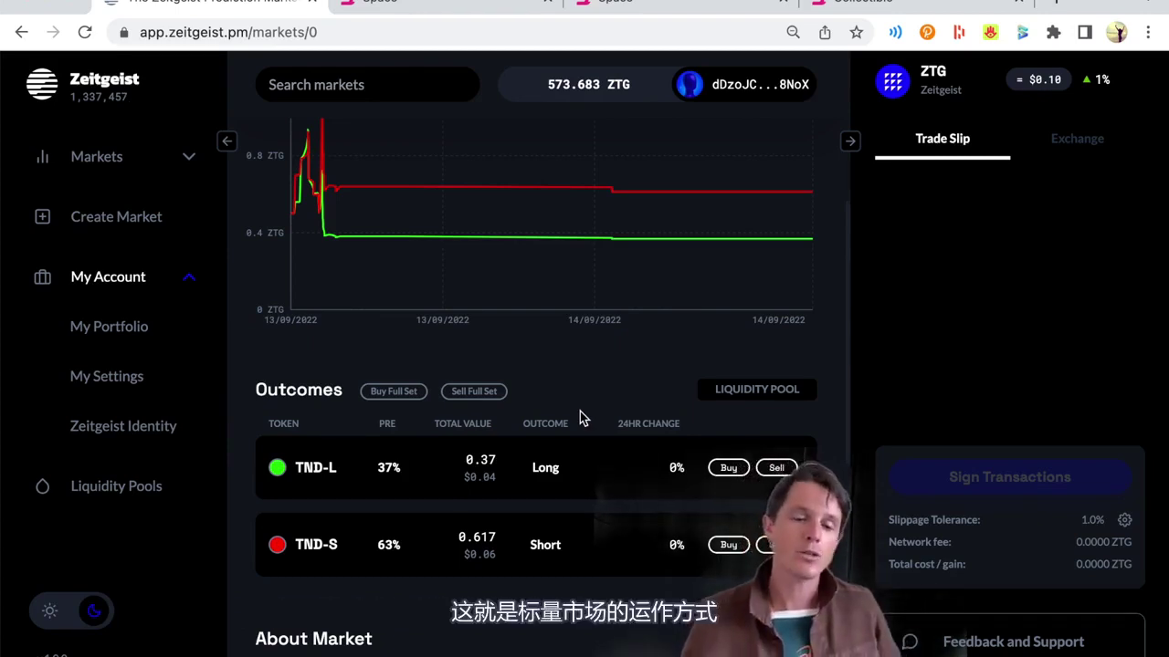
scroll(579, 411, up, 5)
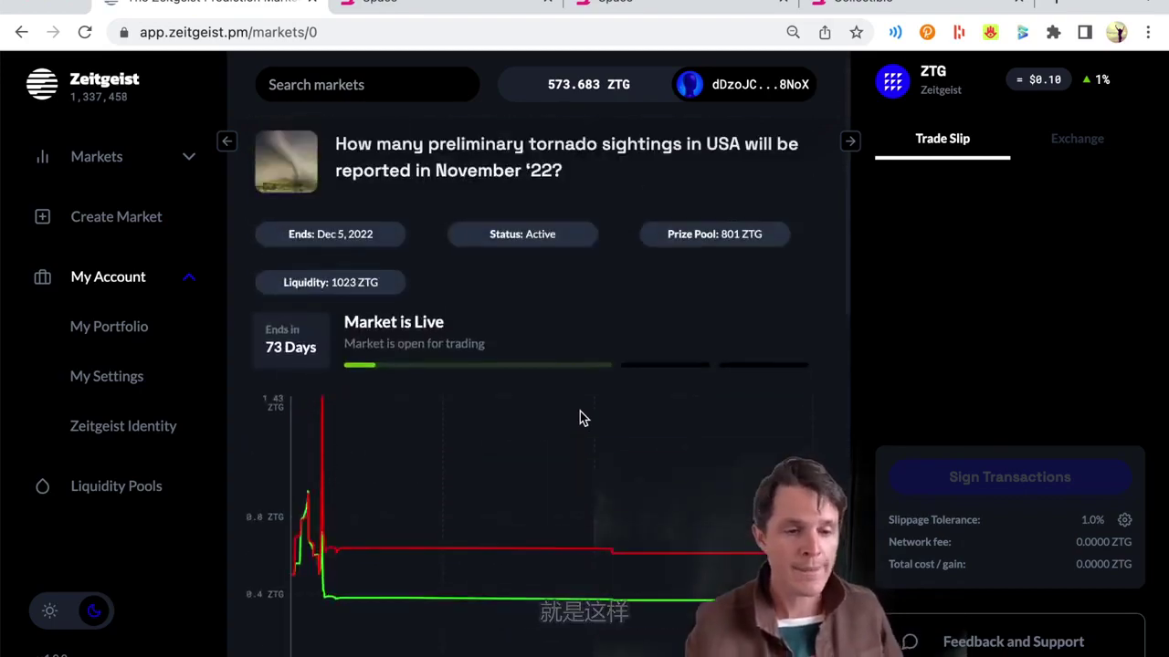